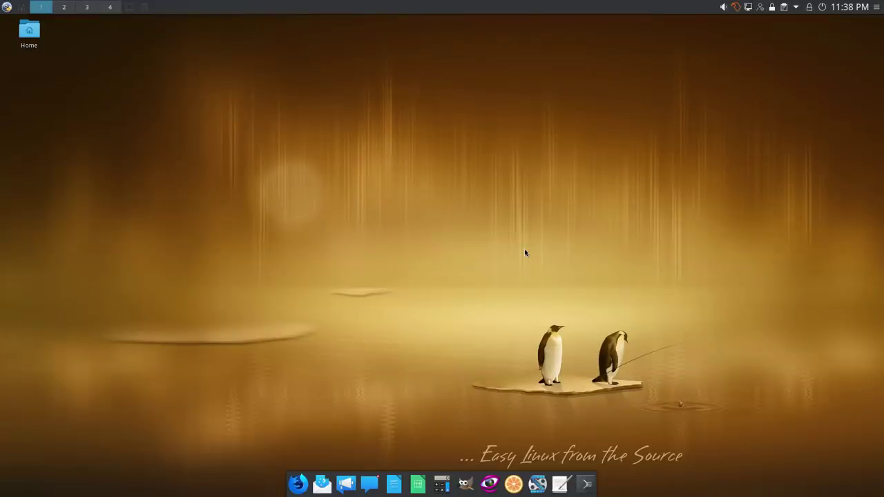
click(7, 7)
click(460, 122)
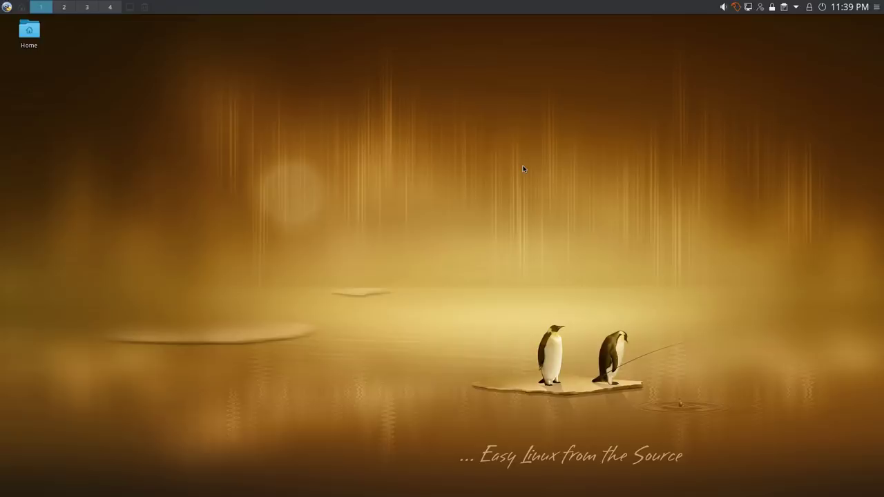
- Search the applications for "setting", open System Settings and move its window toward the desktop's upper right area
click(3, 8)
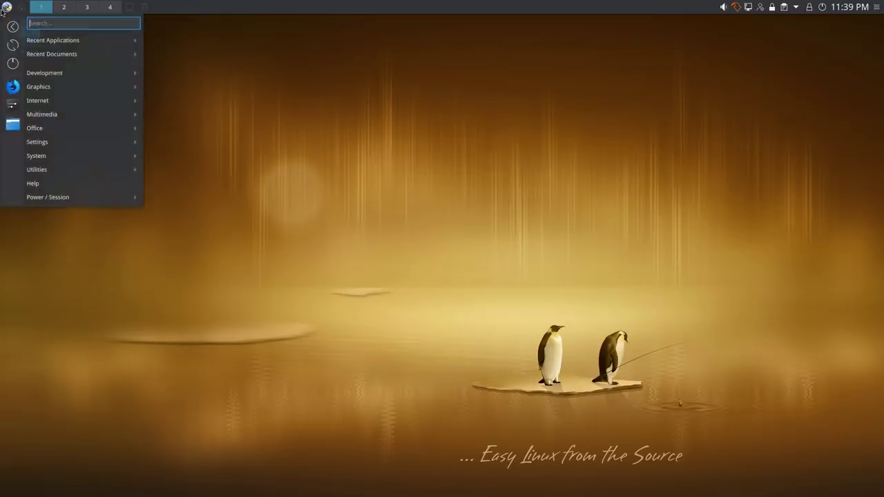
text(setting)
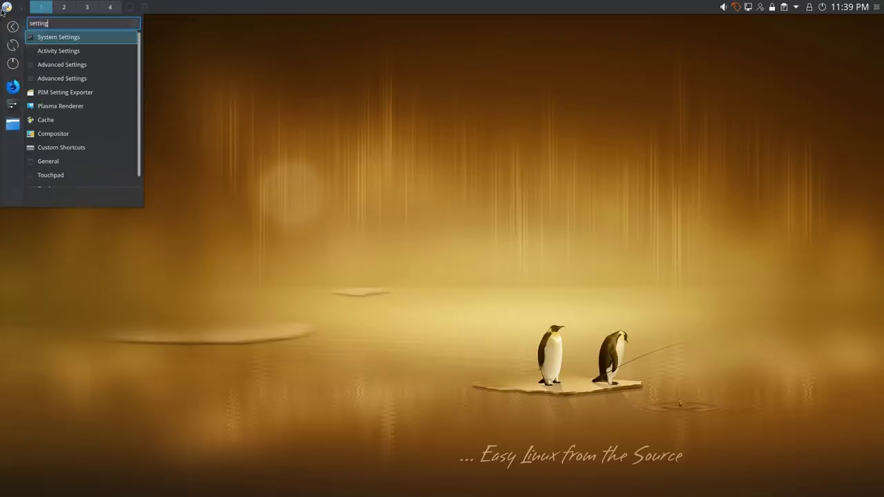
click(59, 37)
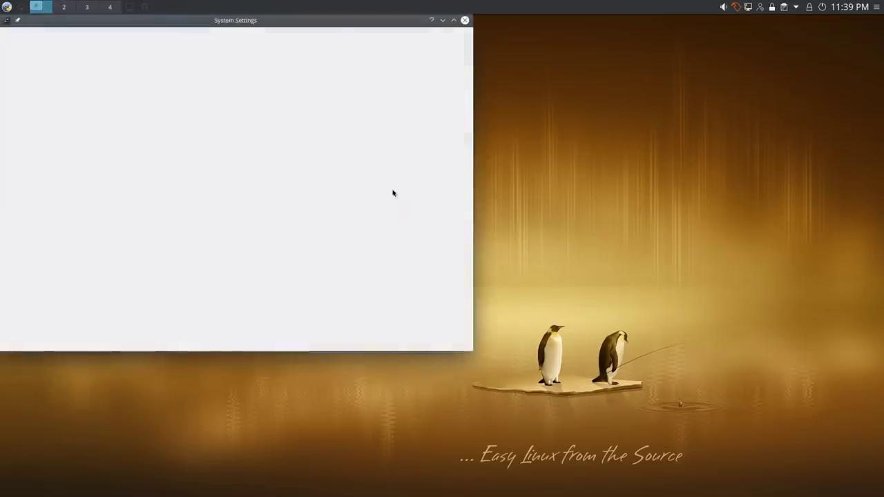
drag(301, 20, 522, 106)
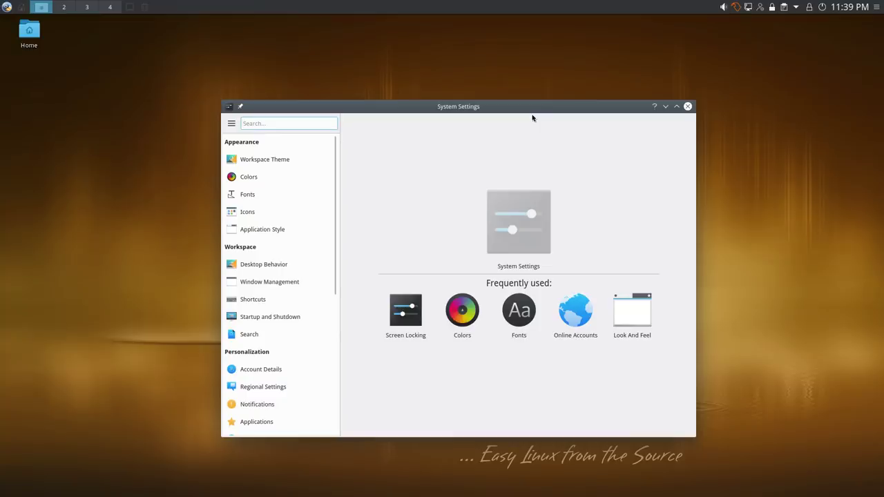
drag(497, 107, 644, 60)
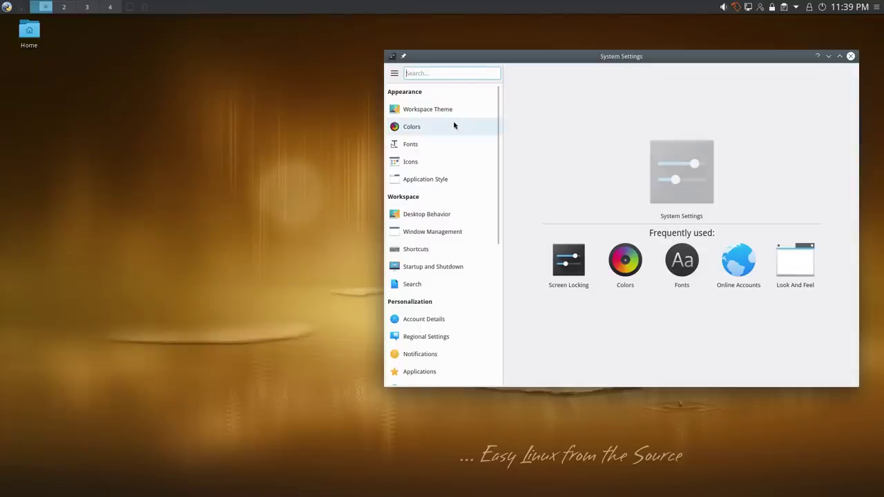
- Look through the settings categories and open the Look And Feel page of Workspace Theme
scroll(469, 163, down, 1)
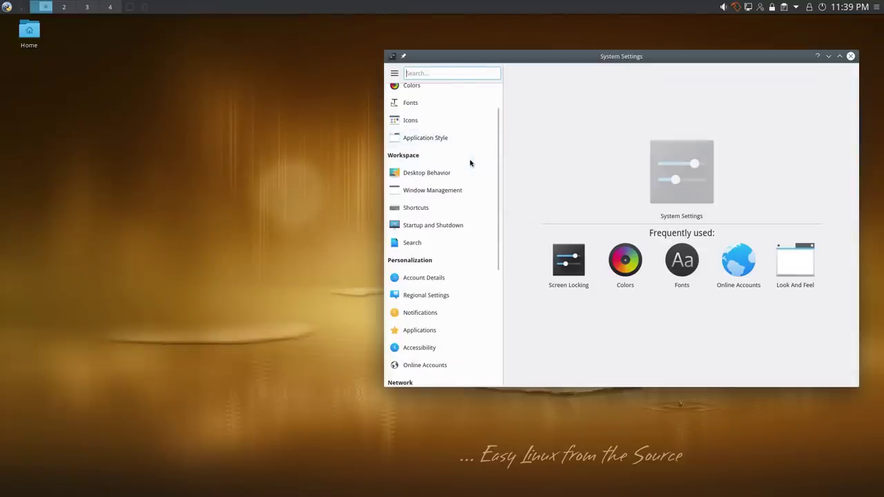
scroll(466, 164, up, 1)
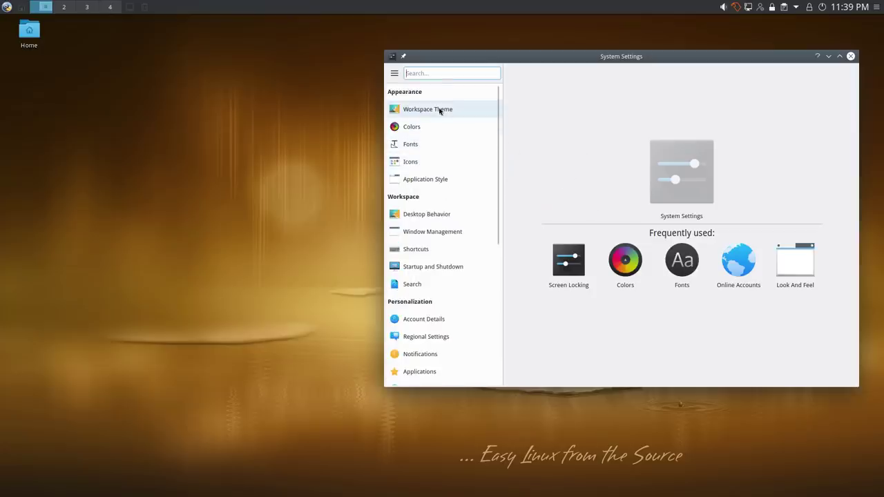
mouse_move(440, 111)
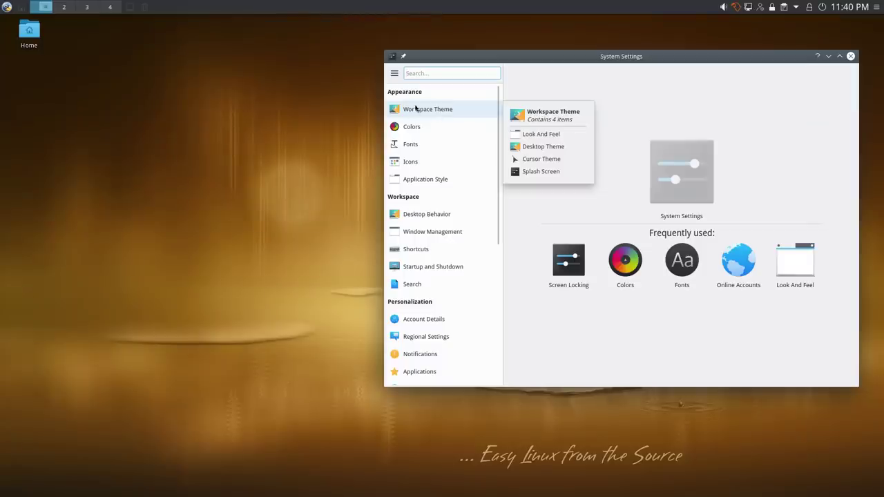
scroll(423, 228, down, 1)
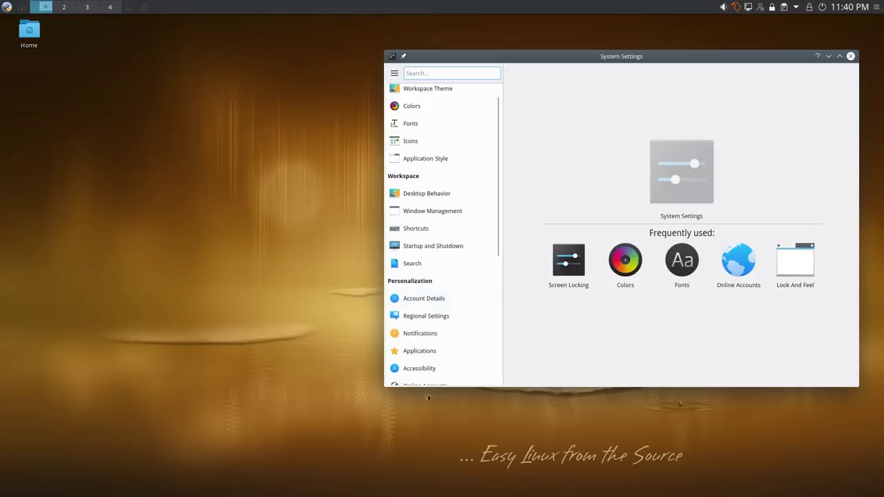
drag(499, 178, 513, 119)
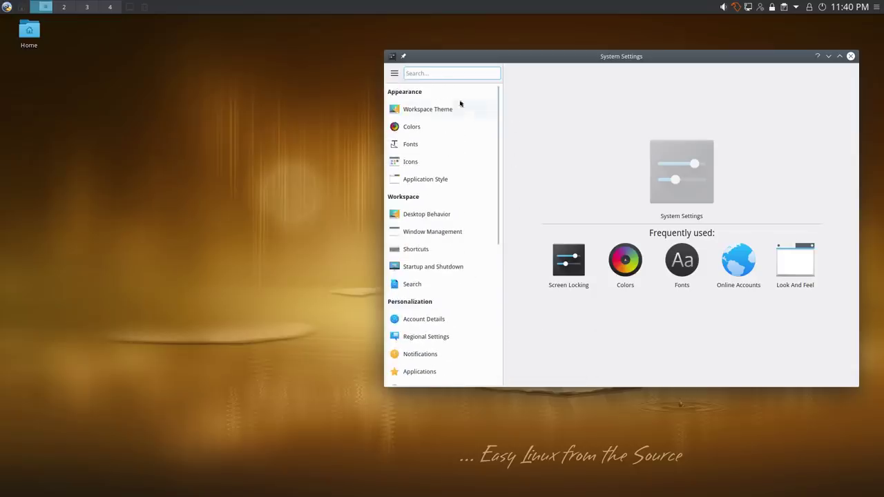
click(424, 110)
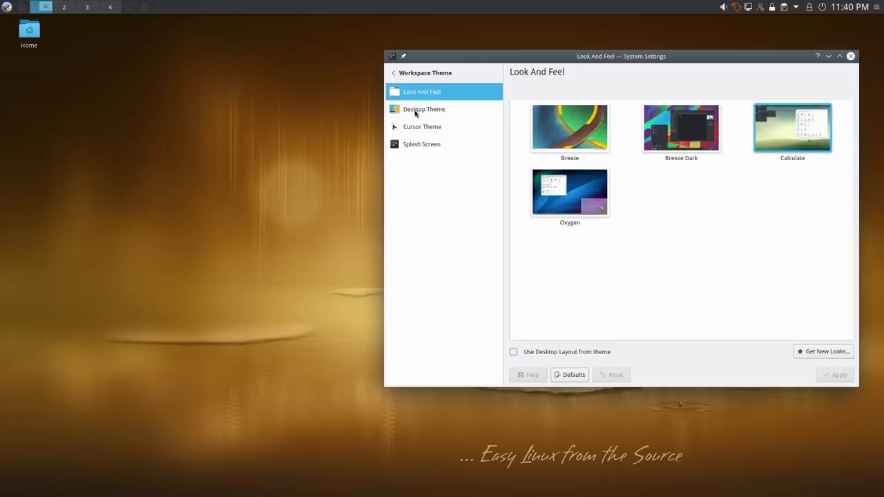
click(394, 73)
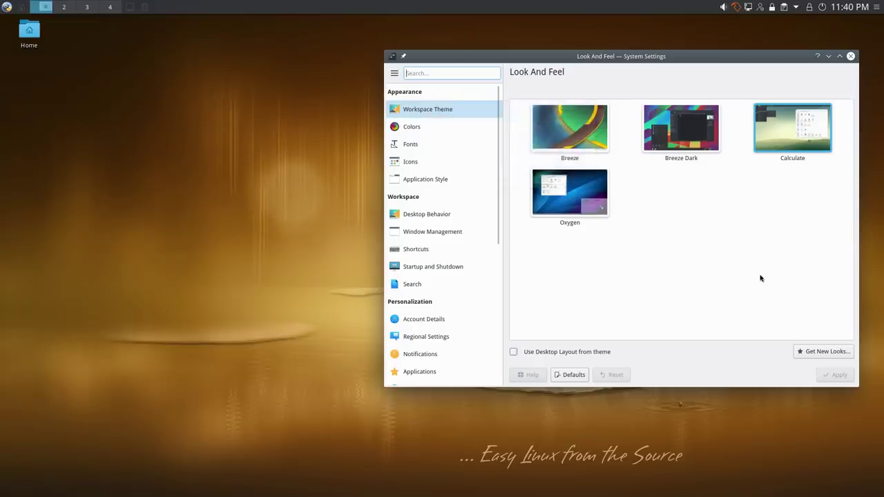
click(444, 114)
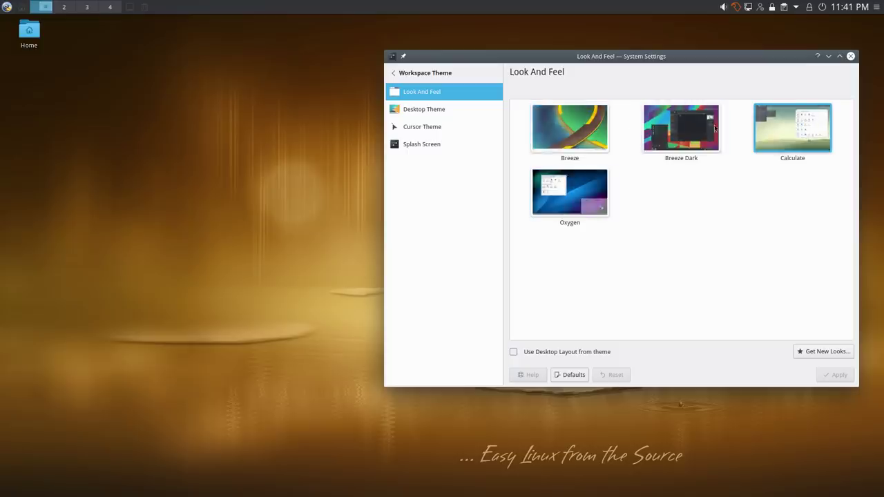
- Apply the Oxygen look and feel and check its style in the application launcher's Utilities submenu
click(572, 208)
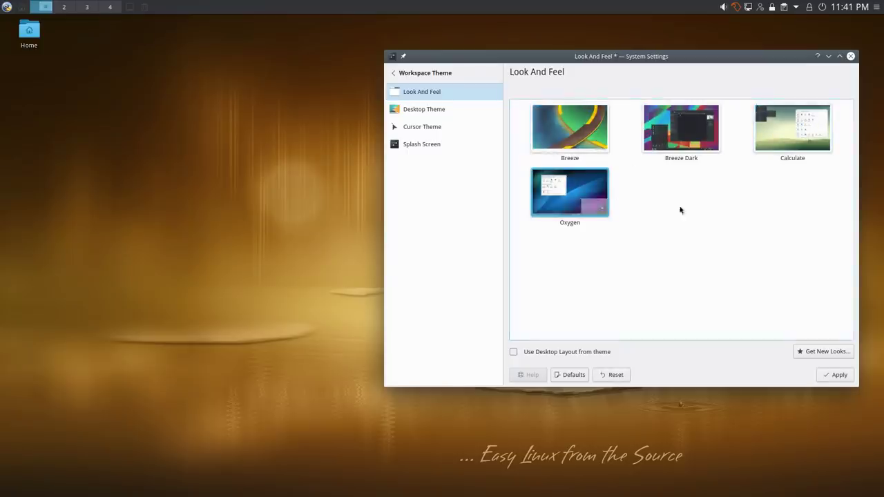
click(837, 375)
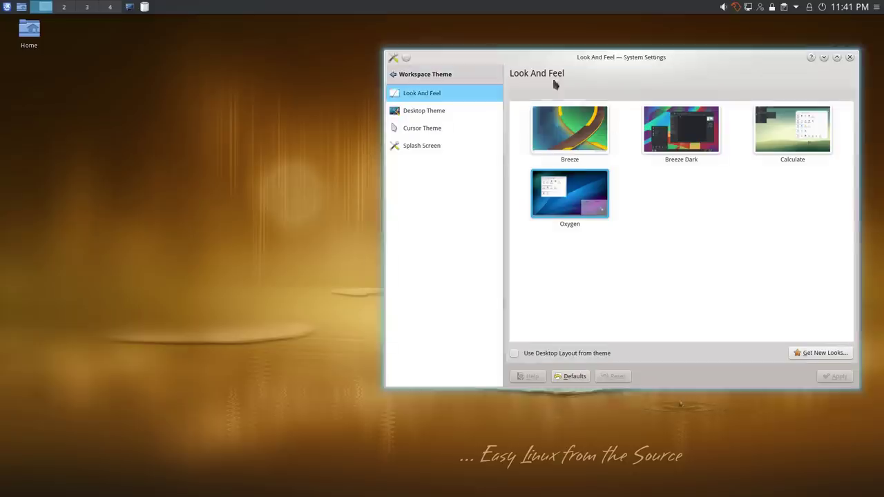
click(6, 7)
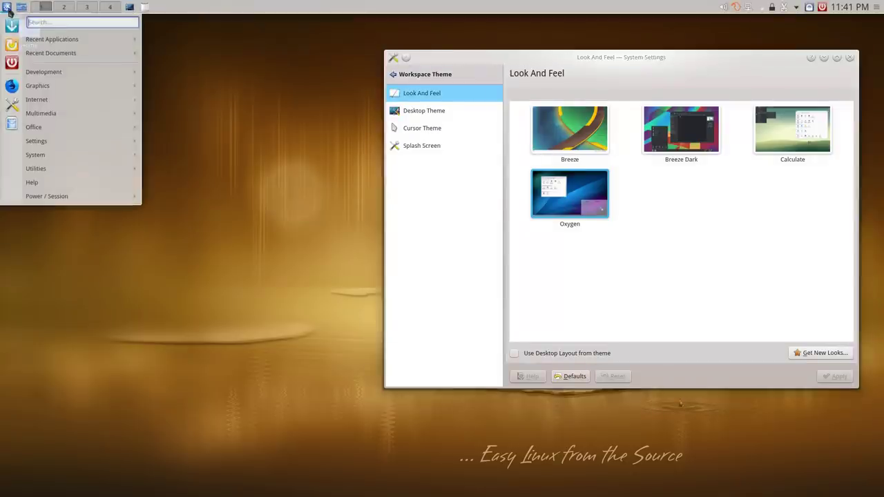
mouse_move(43, 173)
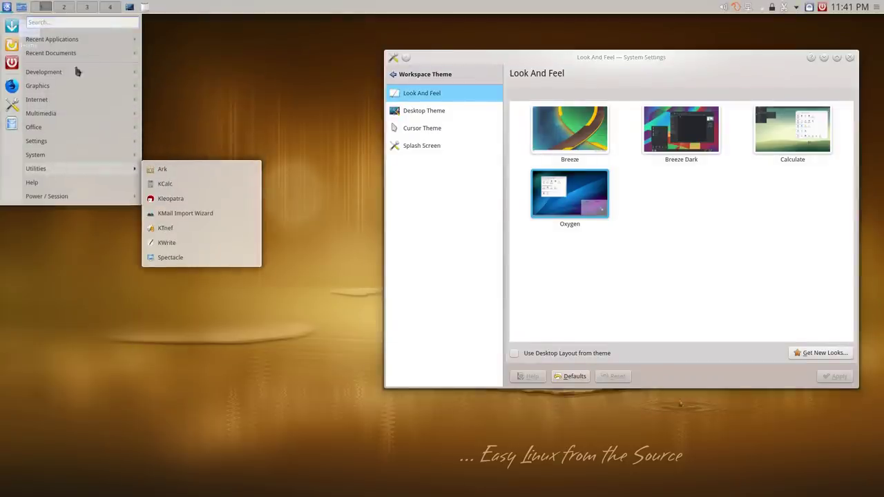
click(743, 268)
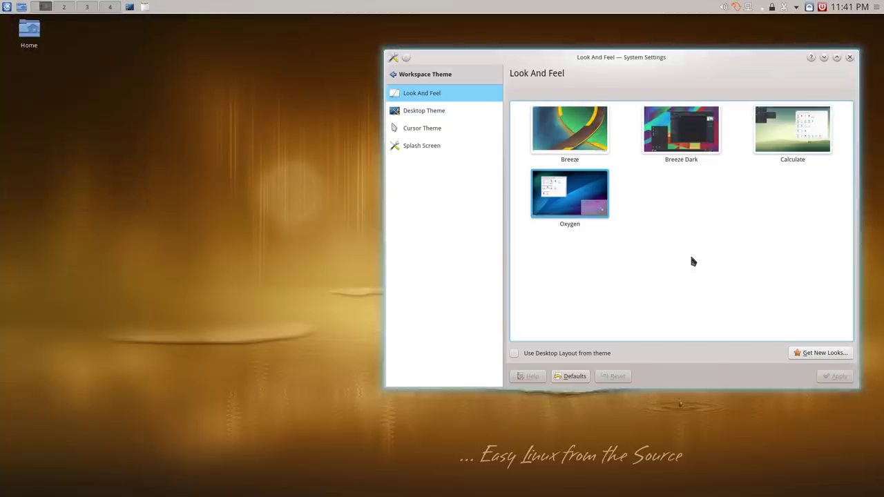
- Apply the Calculate look and feel again and check the application launcher's appearance
click(800, 132)
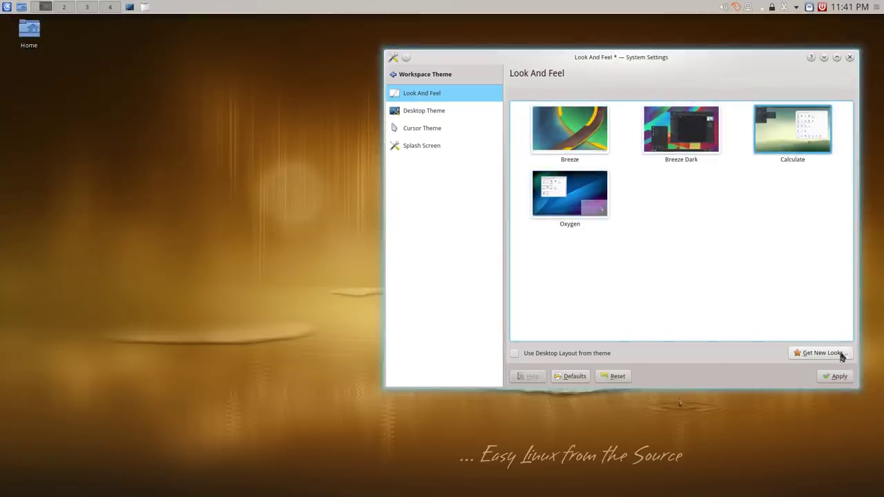
click(839, 376)
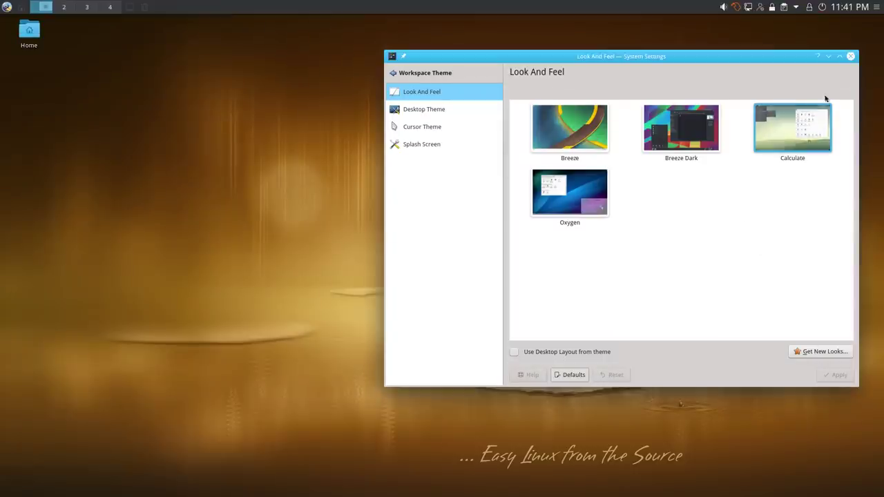
click(7, 7)
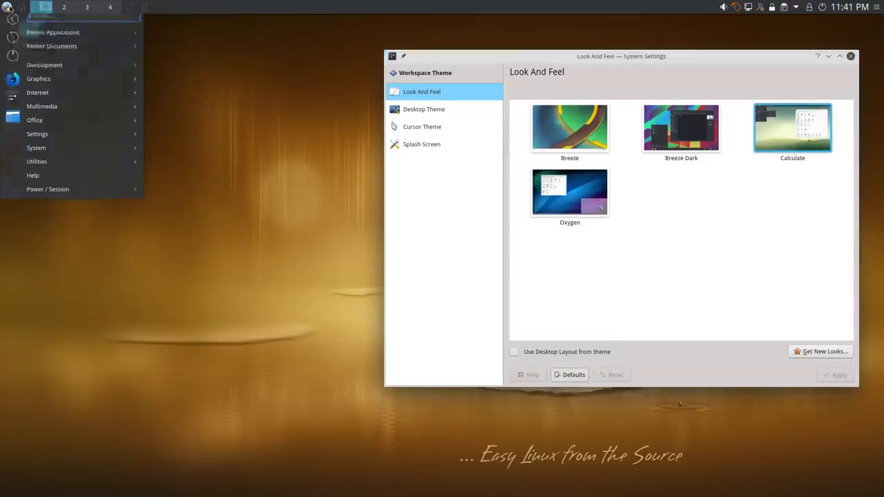
click(8, 8)
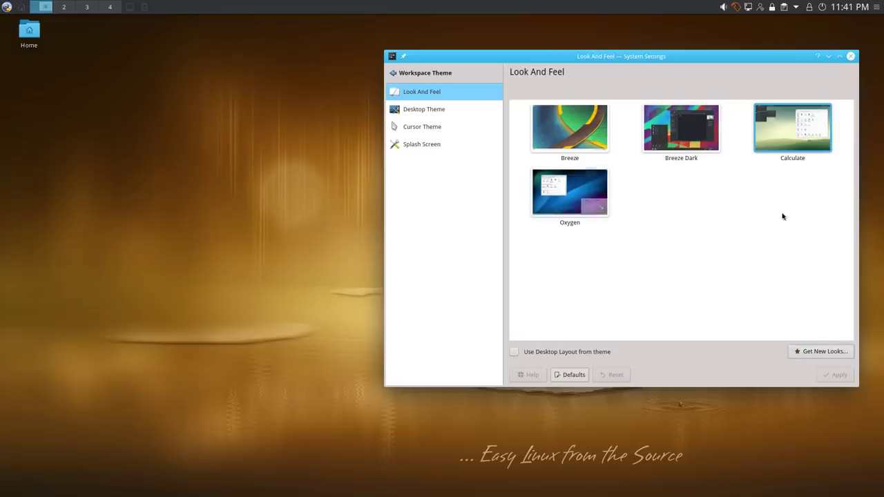
- Browse the downloadable Look And Feel packages ordered by rating, install the Modern package and close the add-on installer
click(825, 351)
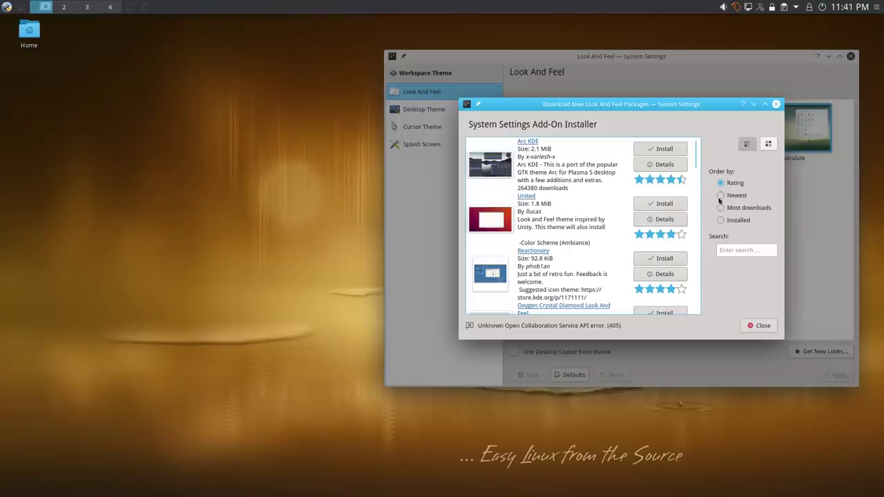
scroll(698, 165, down, 1)
scroll(699, 183, down, 5)
scroll(705, 228, down, 8)
scroll(707, 283, down, 8)
scroll(703, 305, down, 6)
drag(702, 317, 699, 152)
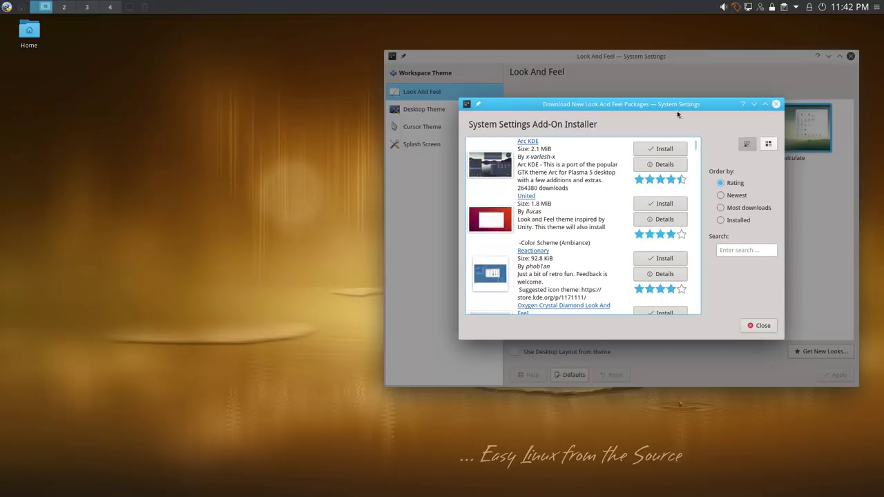
drag(695, 150, 697, 192)
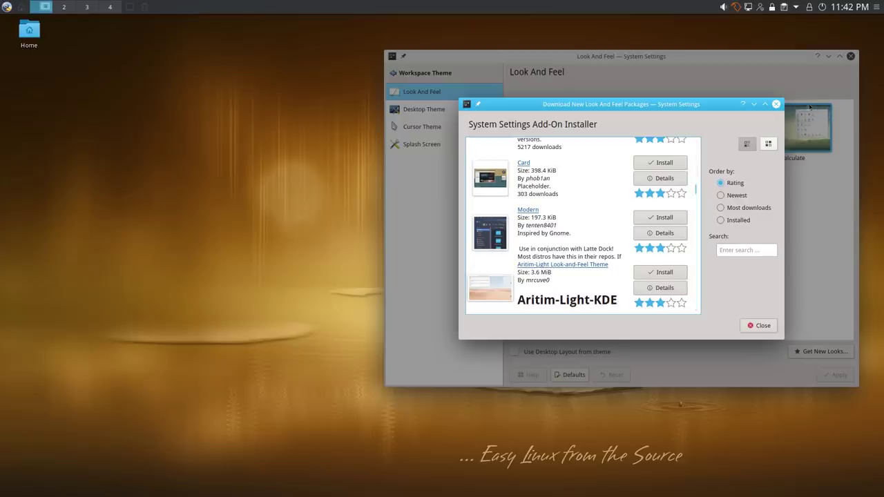
click(663, 217)
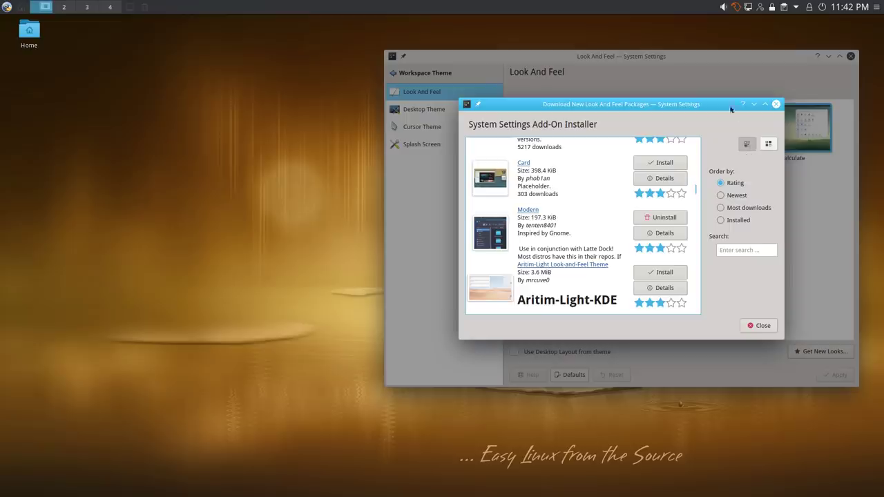
drag(692, 102, 344, 98)
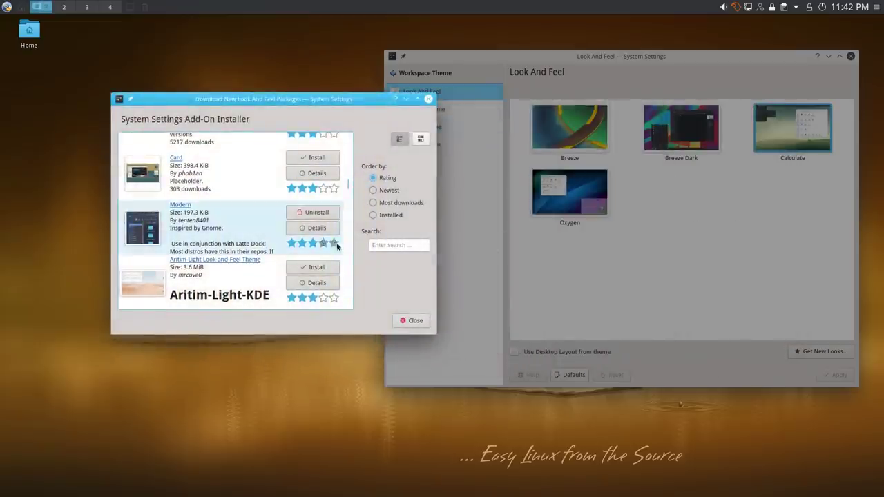
click(428, 99)
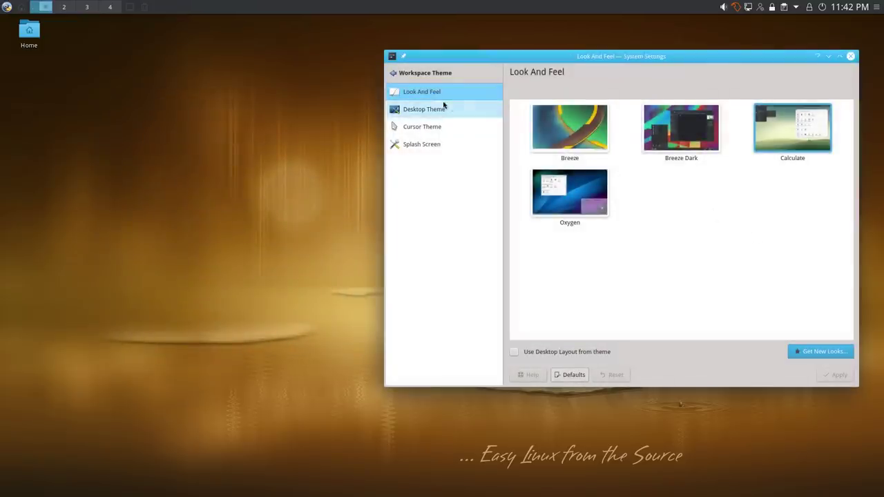
- Apply the Oxygen desktop theme and check its style in the application launcher's Office submenu
click(424, 108)
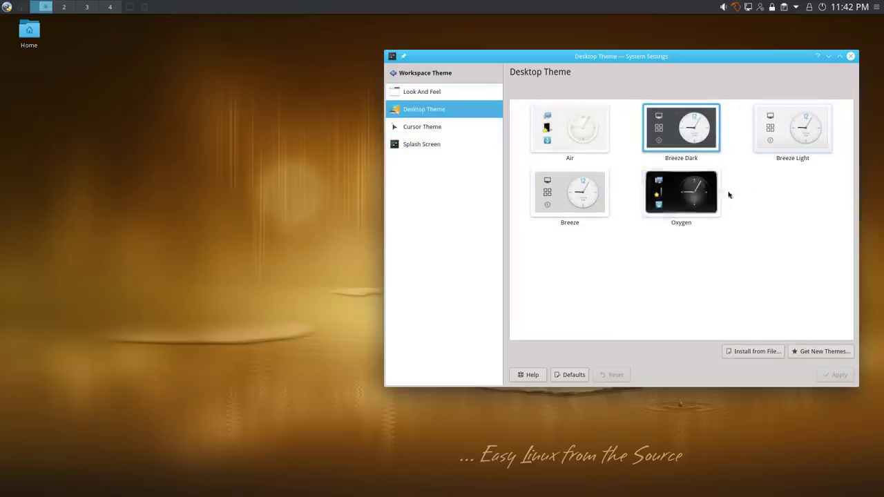
click(698, 199)
click(836, 375)
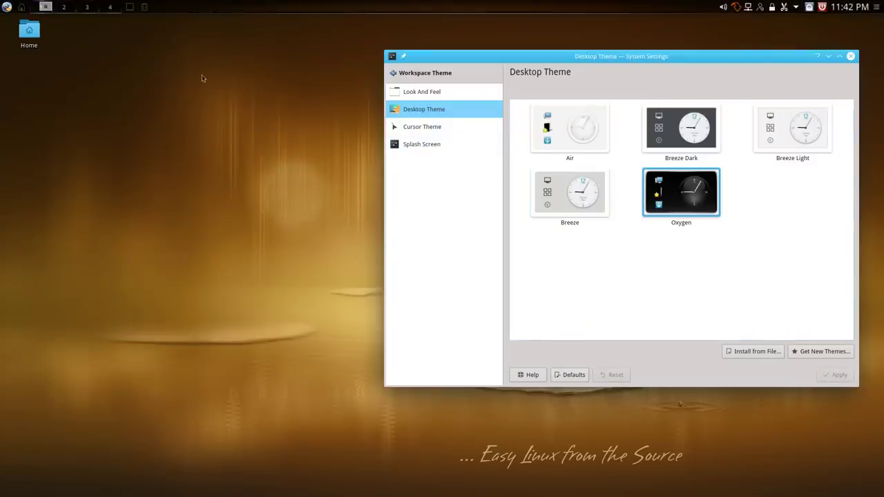
click(6, 7)
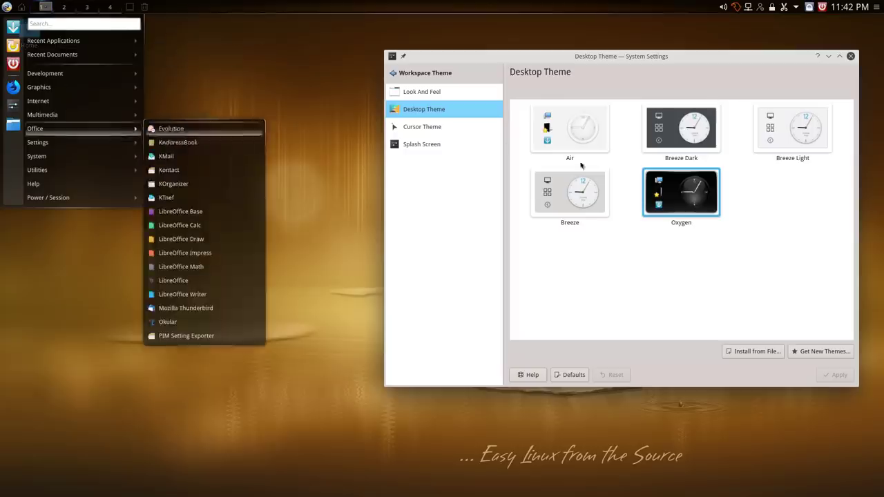
click(848, 302)
- Apply the Air desktop theme, and replace it with the Breeze Light desktop theme
click(577, 159)
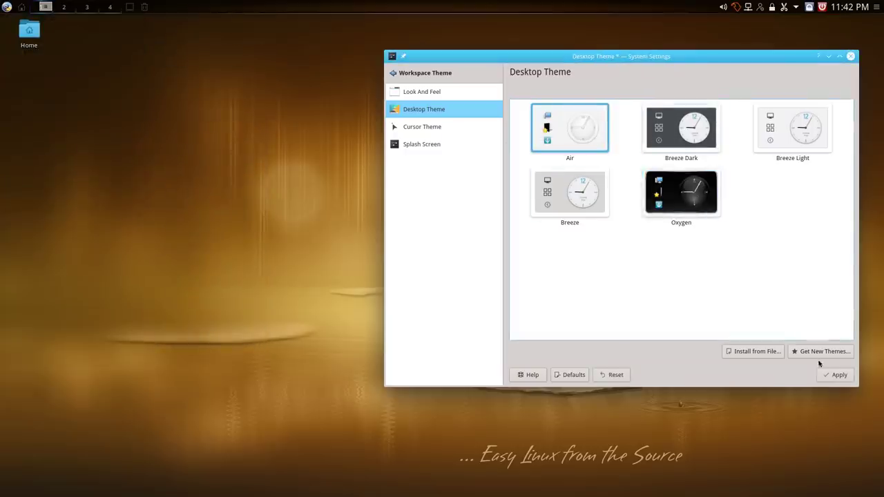
click(833, 378)
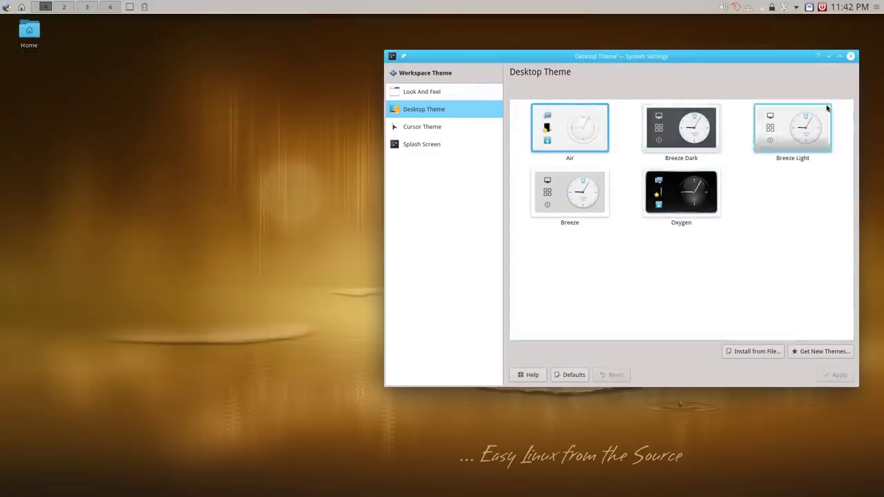
click(792, 128)
click(836, 374)
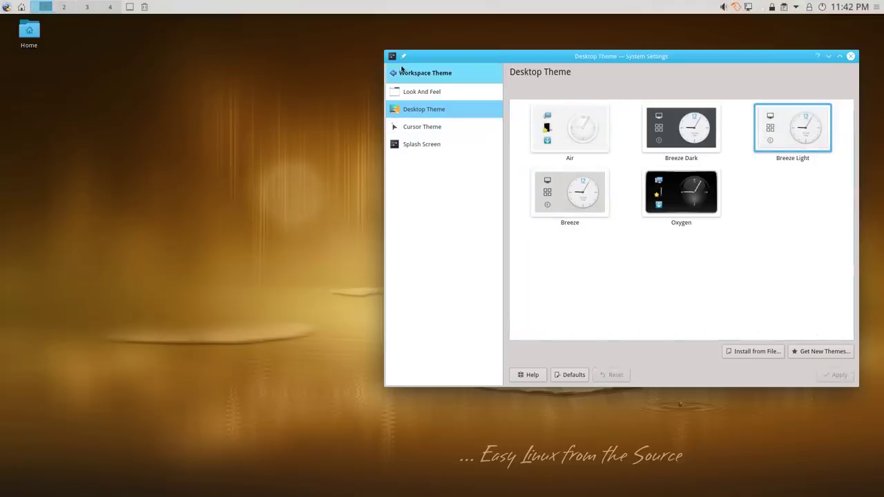
- Apply the Modern look and feel and check the application launcher's appearance
click(429, 91)
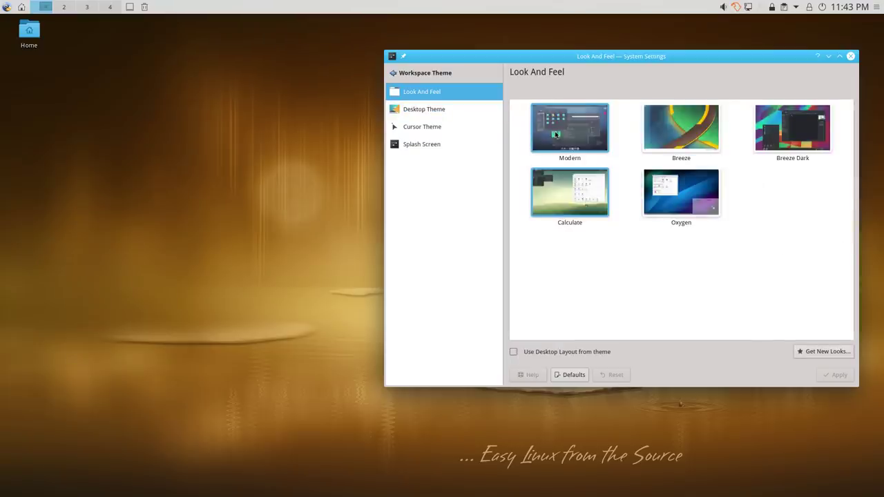
click(569, 127)
click(837, 376)
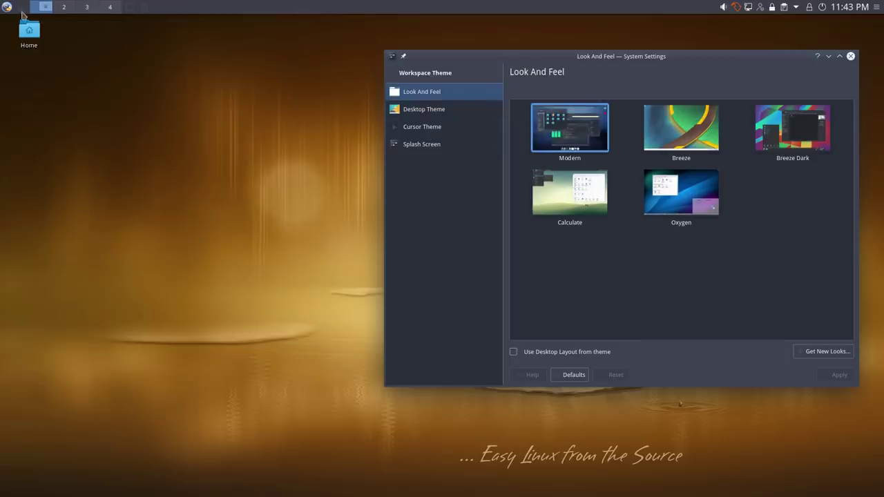
click(6, 8)
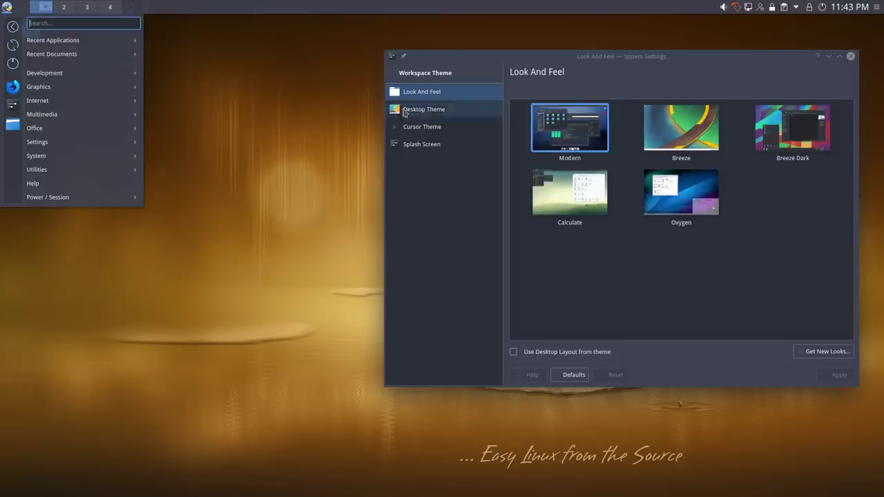
- Apply the Oxygen Blue cursor theme, and replace it with the Oxygen Yellow cursor theme
click(433, 114)
click(427, 129)
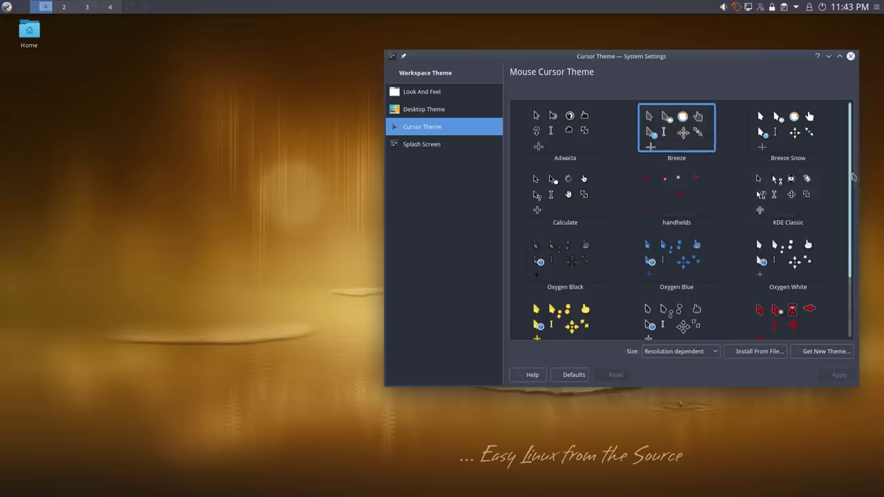
scroll(852, 170, down, 2)
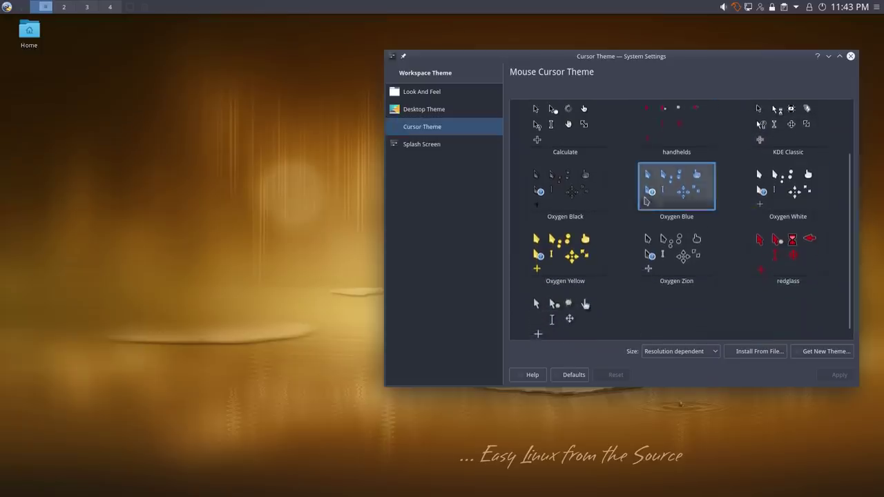
click(711, 208)
click(838, 375)
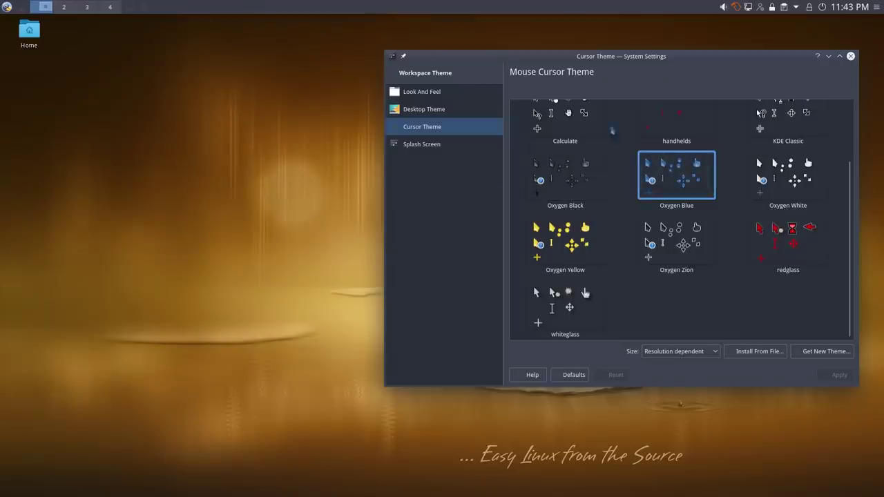
click(565, 241)
click(840, 376)
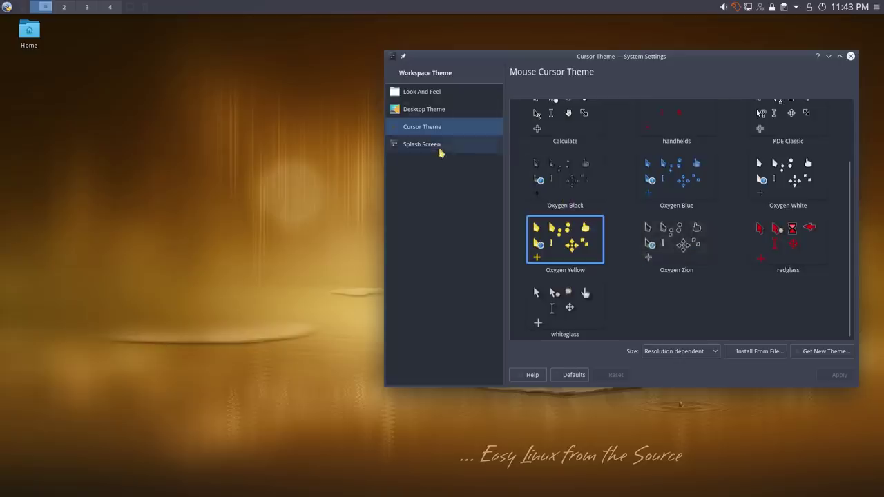
- View the available splash screen themes, and look through the downloadable icon themes in the add-on installer before closing it
click(435, 145)
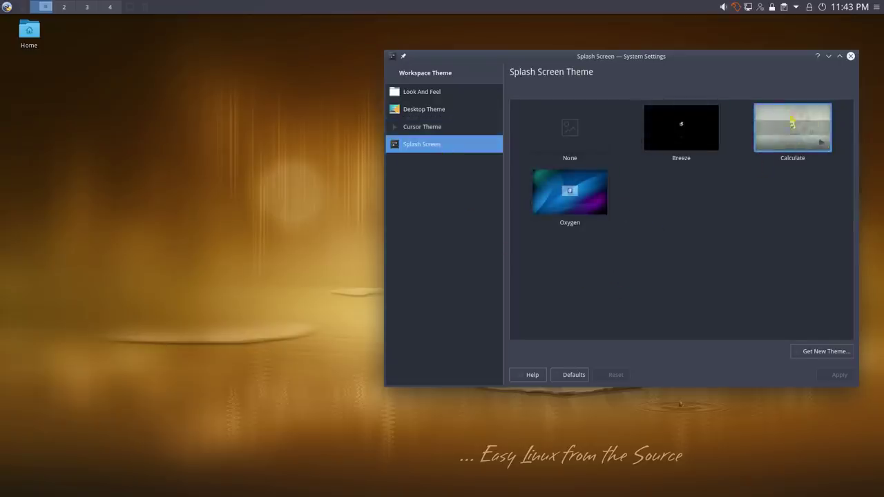
click(410, 75)
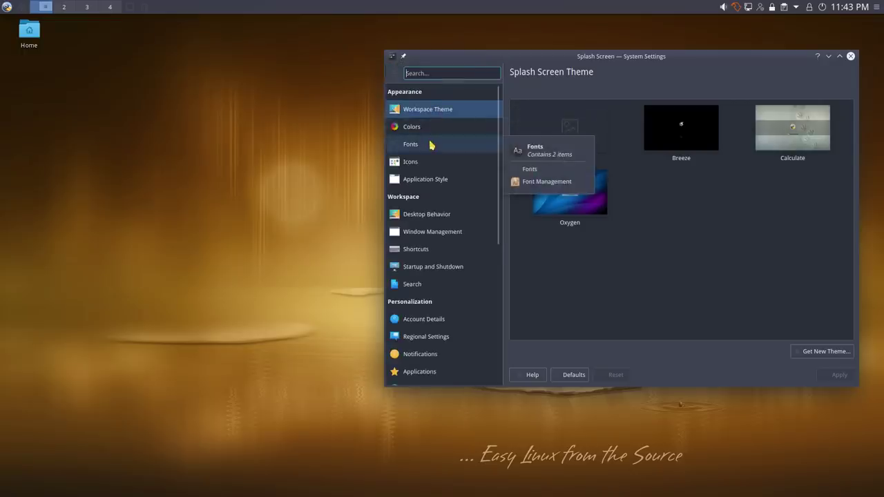
click(424, 165)
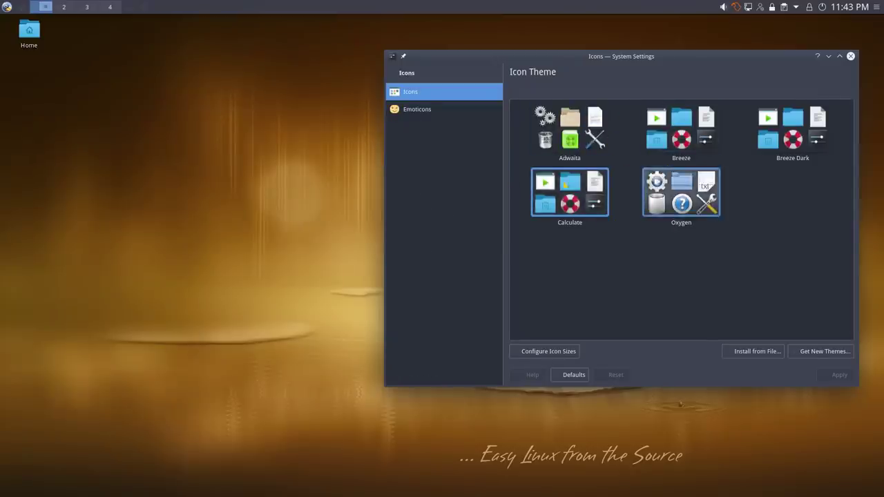
click(819, 352)
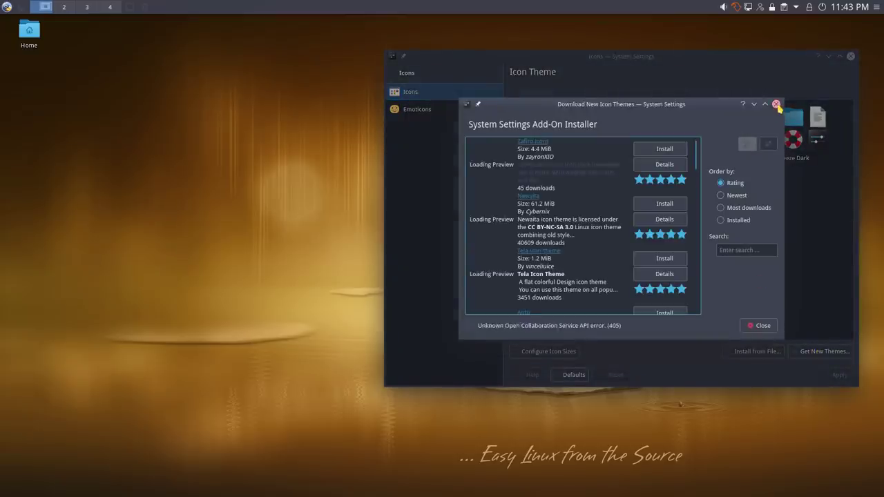
click(776, 104)
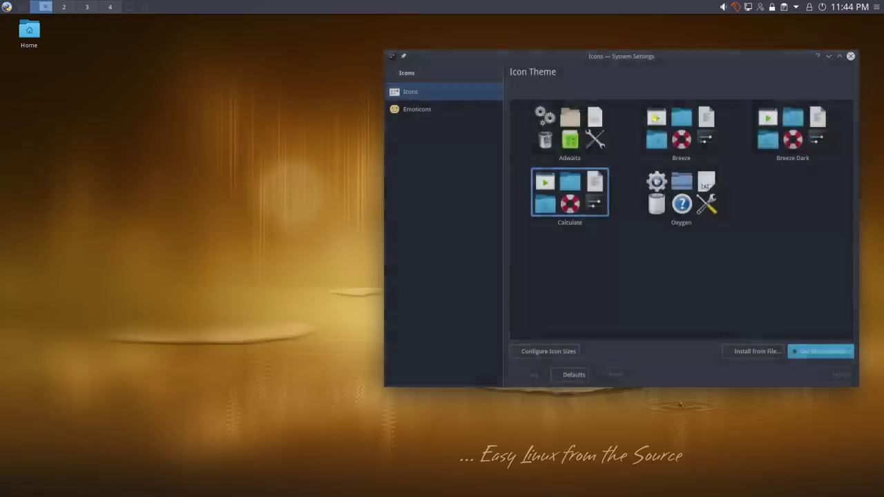
- Look over the application widget style settings, including the fine-tuning options and the list of available widget styles
click(400, 74)
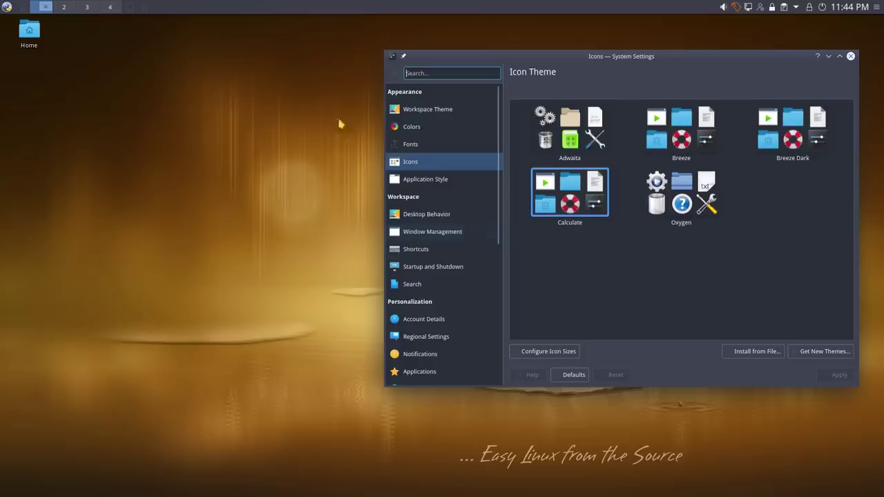
click(435, 181)
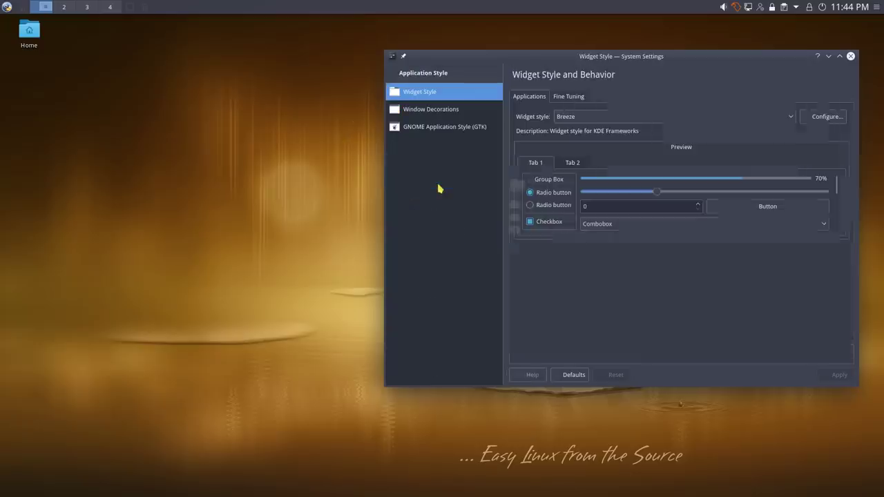
click(563, 96)
click(526, 96)
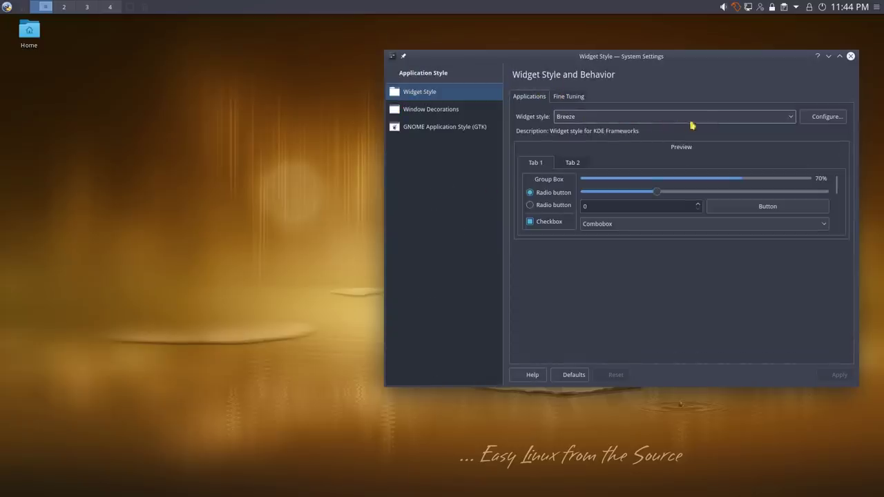
click(785, 119)
click(784, 119)
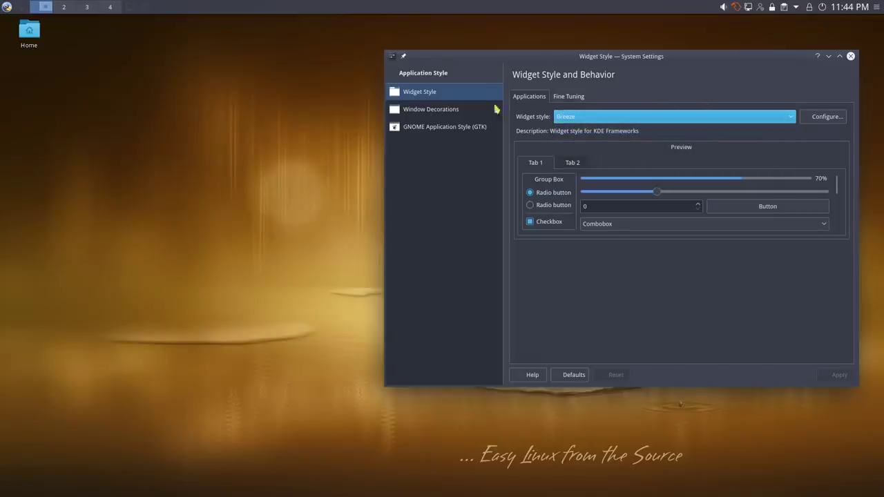
- Apply the Plastik window decoration, and replace it with the Oxygen window decoration
click(422, 106)
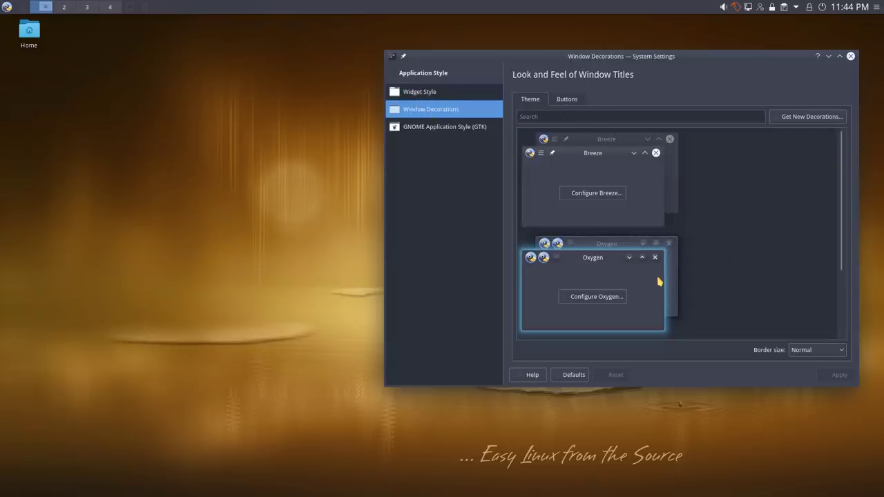
scroll(660, 206, down, 3)
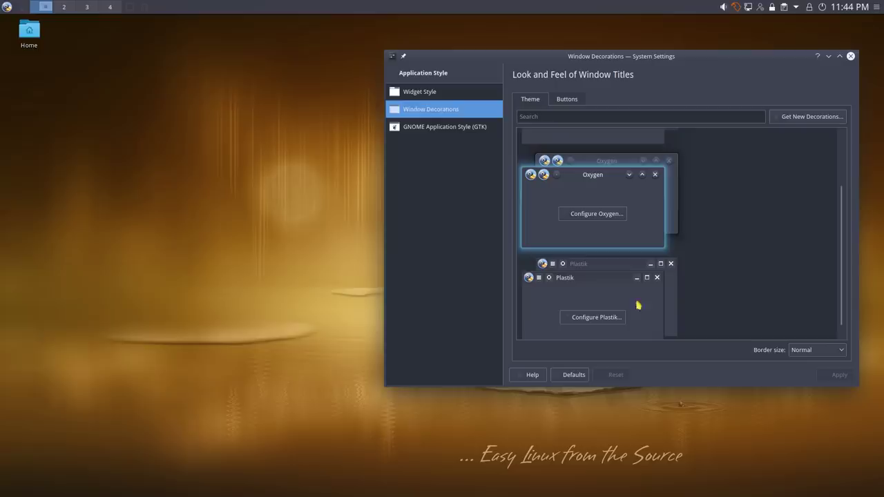
click(642, 303)
click(834, 374)
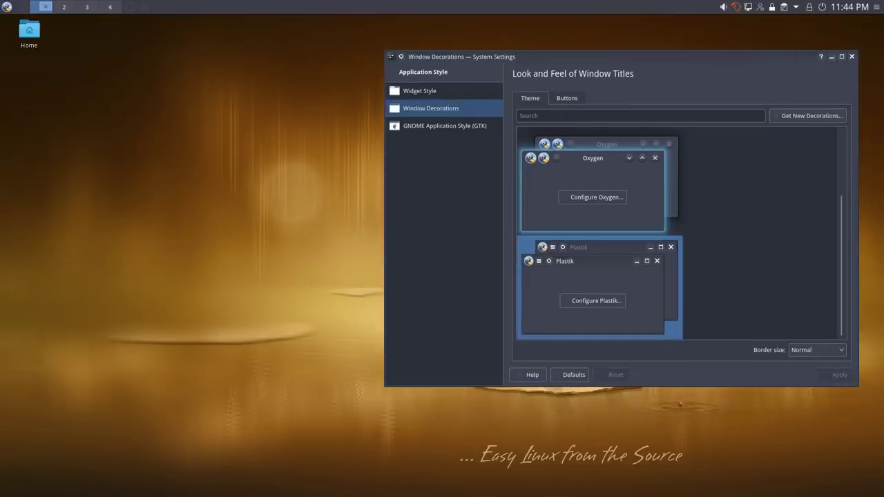
click(634, 195)
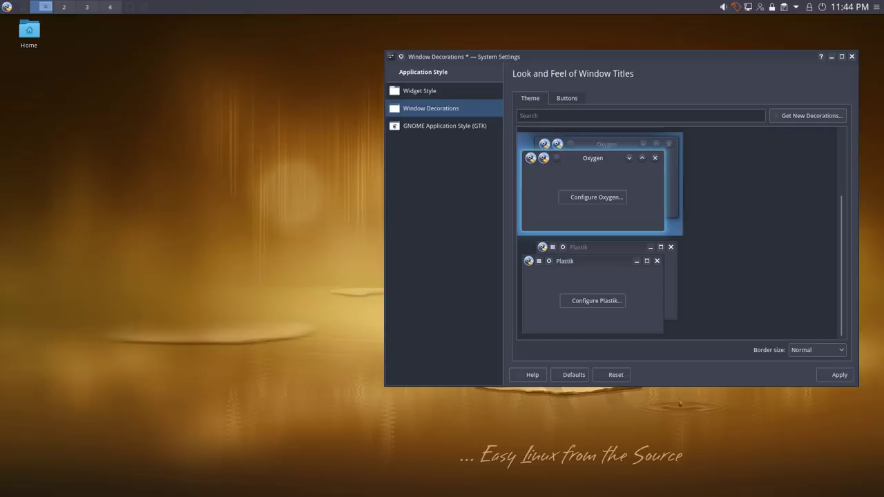
click(836, 376)
scroll(677, 243, up, 3)
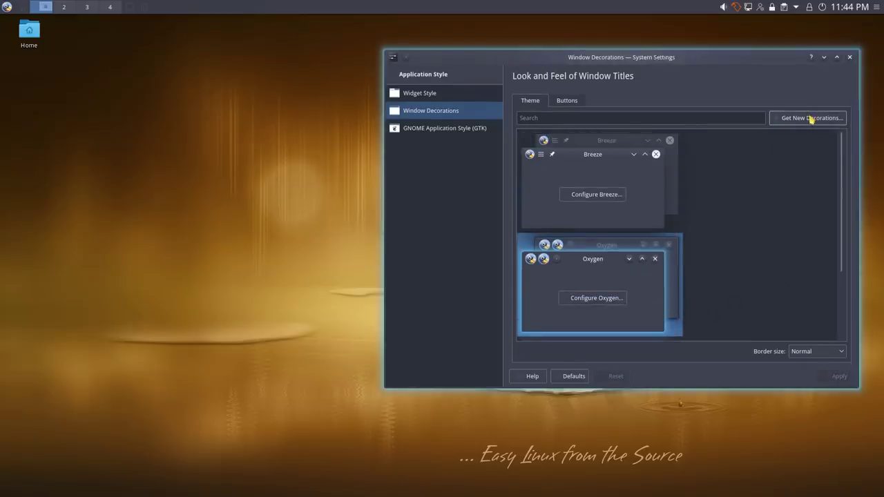
- Examine the GTK2 and GTK3 theme choices in the GNOME application style settings
click(447, 133)
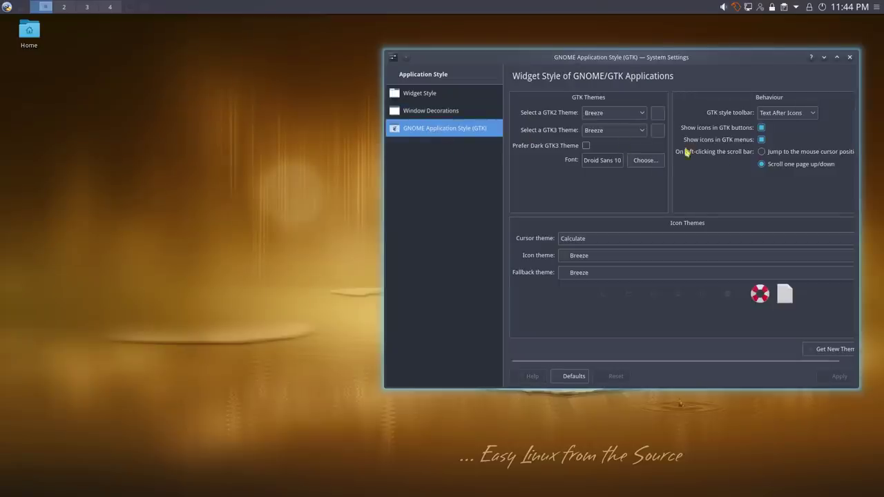
click(642, 116)
click(642, 116)
click(642, 132)
click(642, 132)
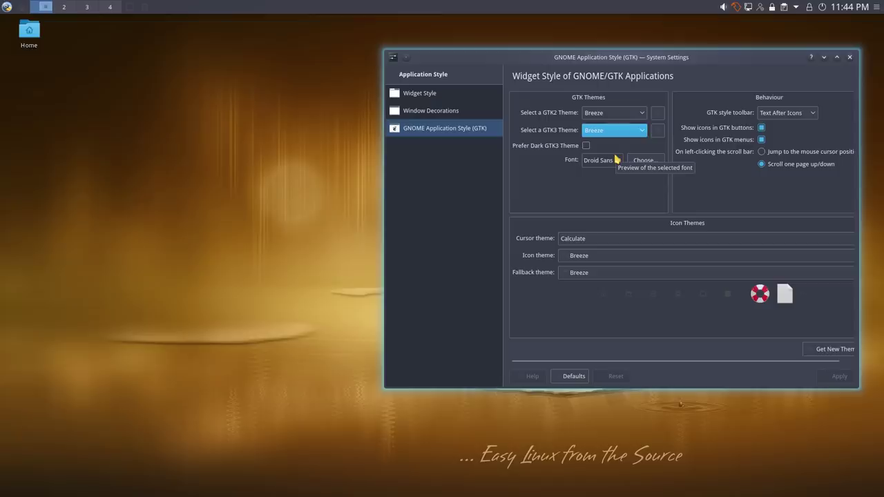
- Show the Workspace Behavior settings, and open the Home folder in Dolphin with its window moved beside System Settings
click(408, 76)
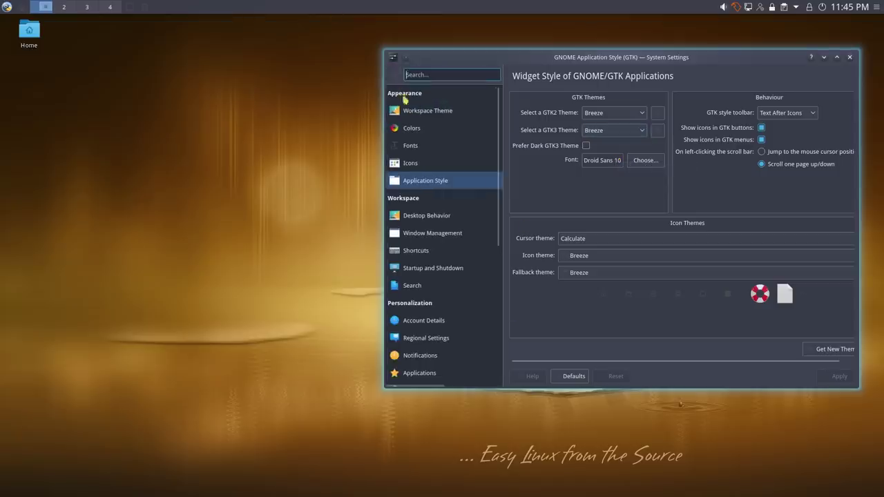
click(449, 216)
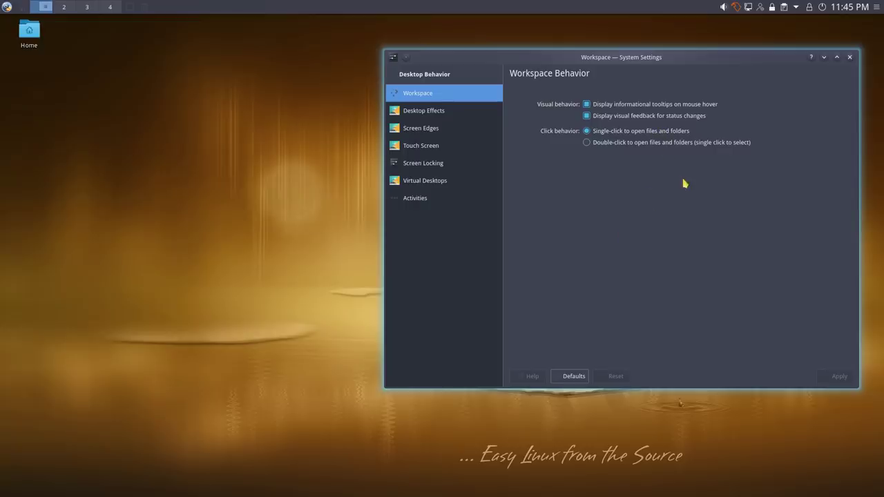
click(29, 31)
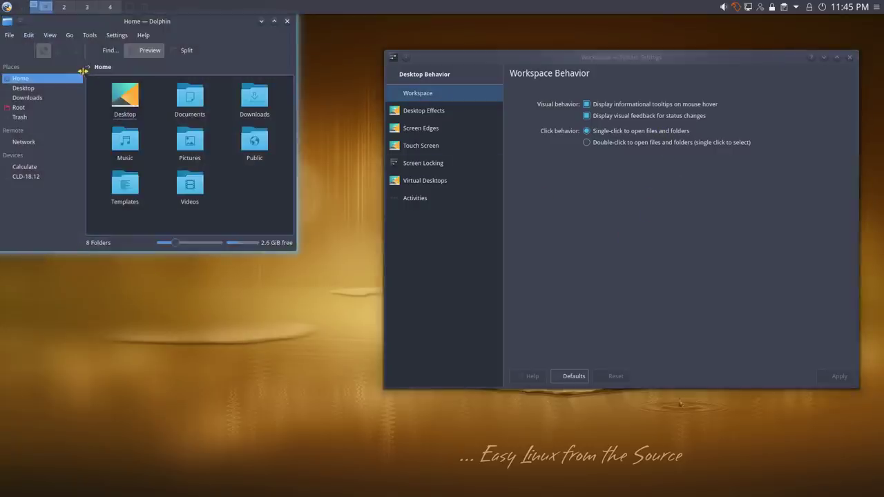
drag(160, 26, 244, 139)
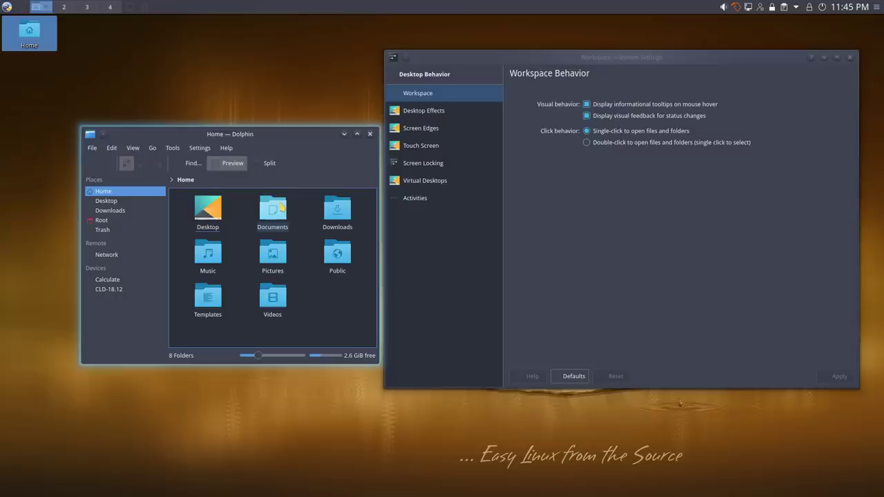
- Select the Downloads, Pictures, Music, Public and Documents folders together in Dolphin, and clear the selection
click(327, 200)
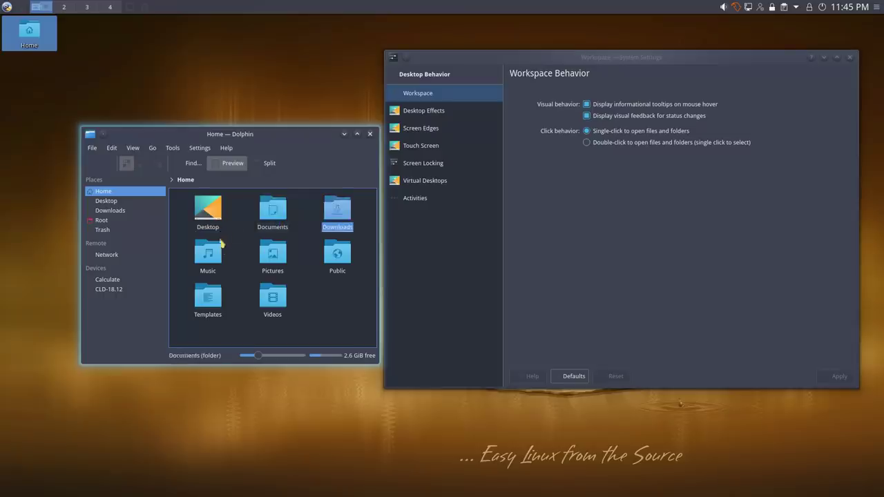
click(263, 243)
click(199, 244)
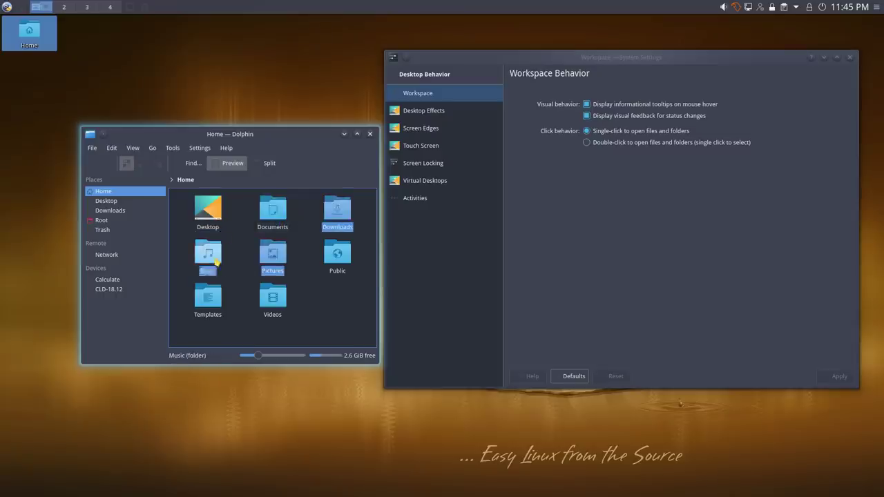
click(327, 243)
click(264, 200)
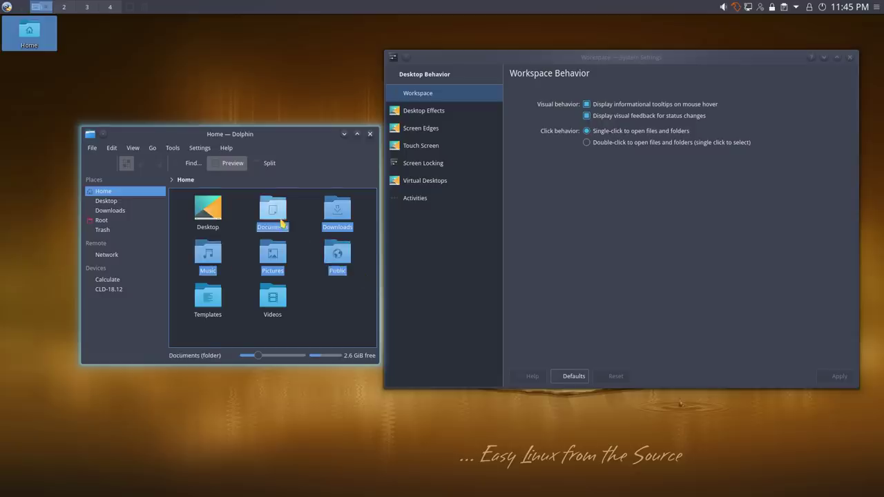
click(348, 307)
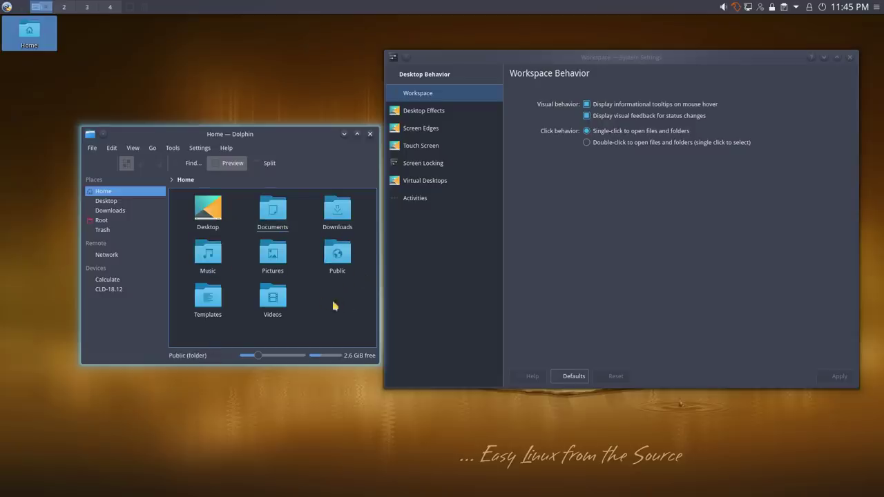
- Open the Videos folder and return to Home, and select the Pictures and Videos folders without opening them
click(263, 286)
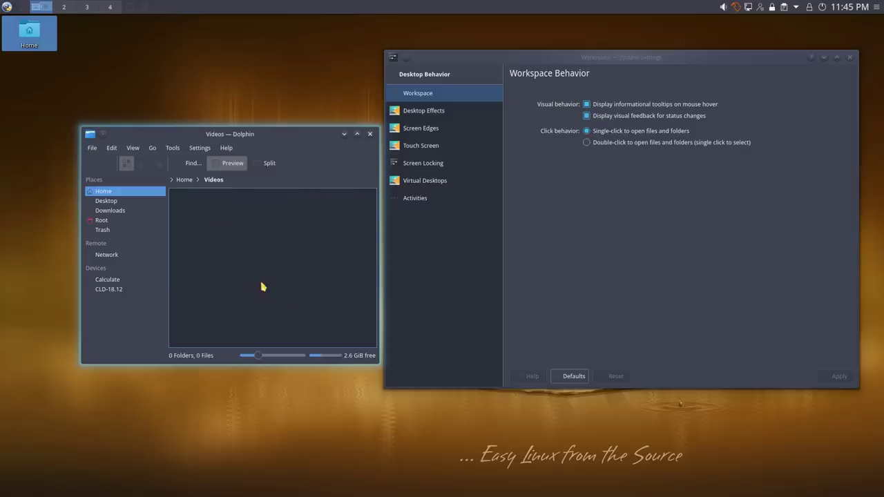
click(184, 179)
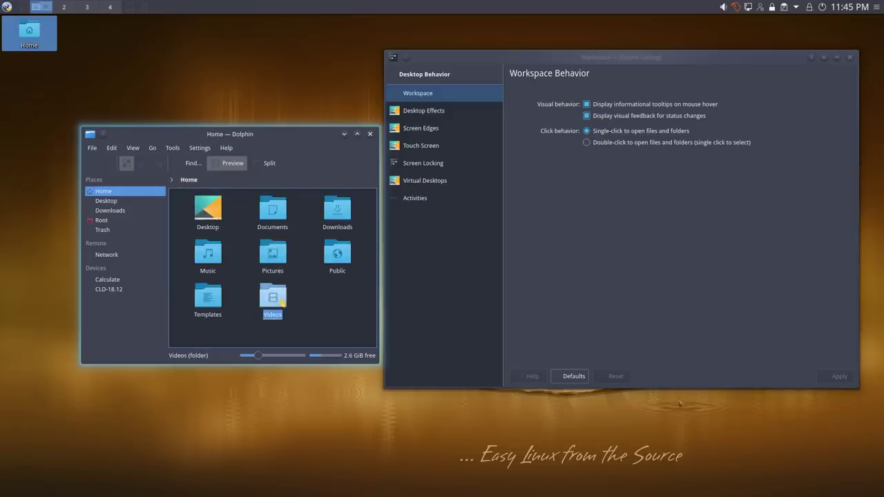
click(280, 335)
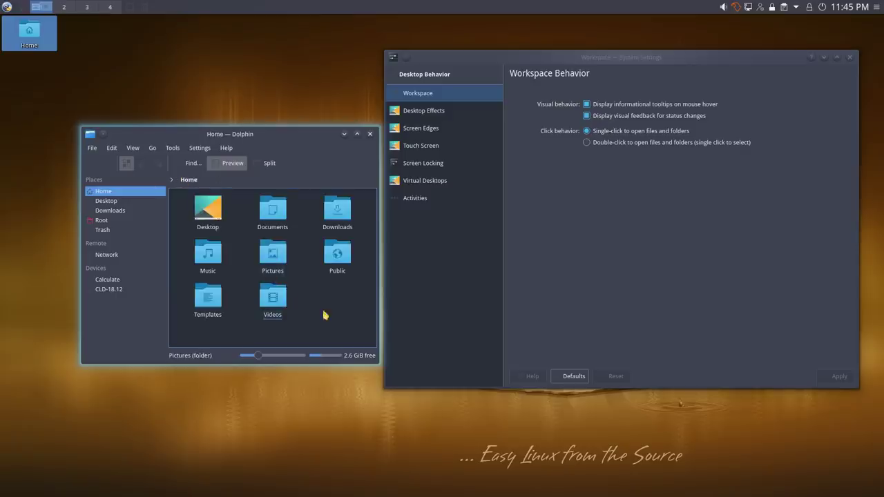
click(262, 287)
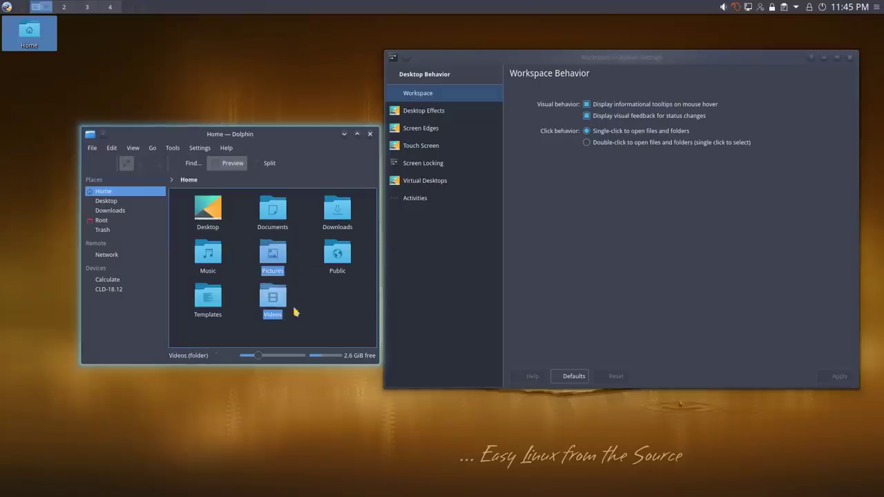
- Clear the folder selection in Dolphin, and apply double-click as the way to open files and folders
click(349, 321)
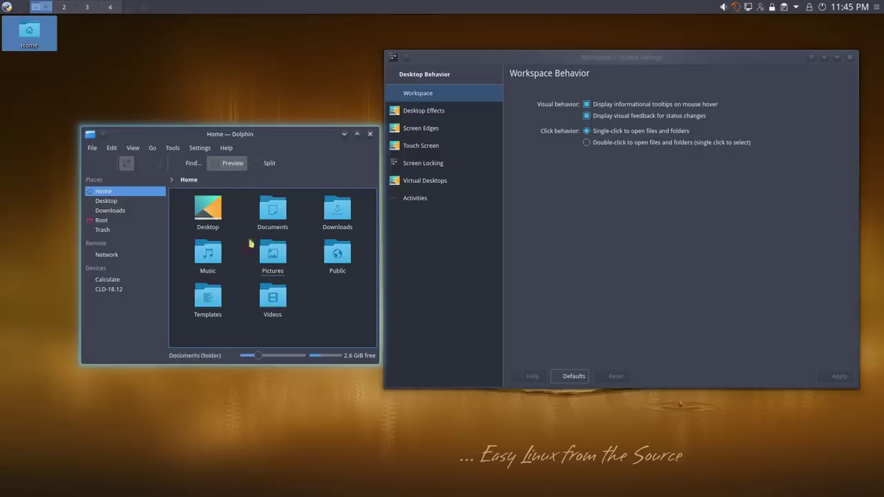
click(586, 142)
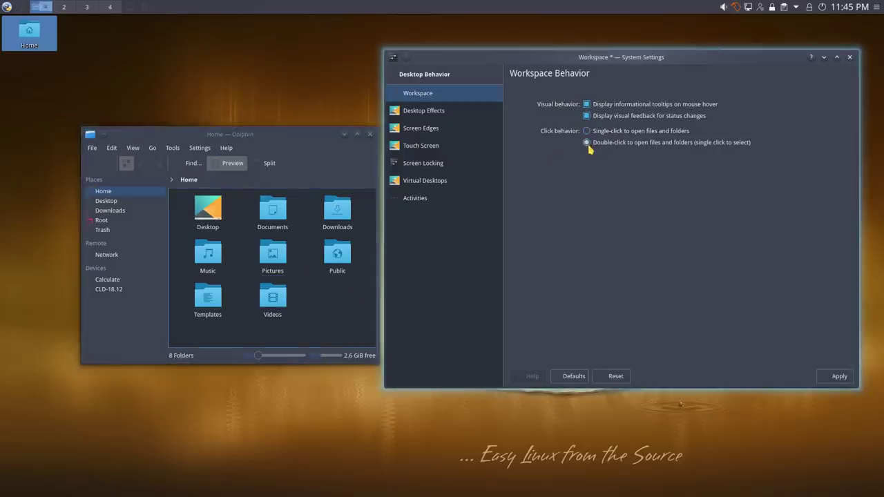
click(837, 377)
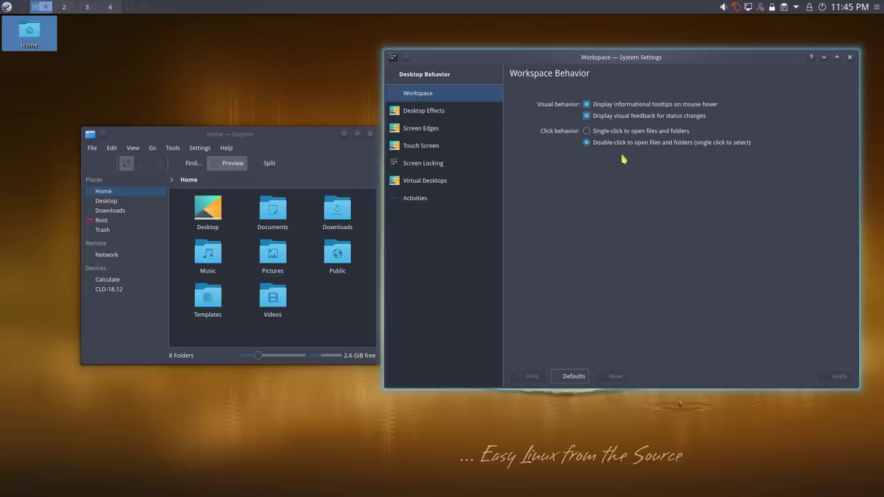
- Try the double-click behavior by opening the Documents folder in Dolphin, and return to Home
click(276, 216)
double_click(276, 216)
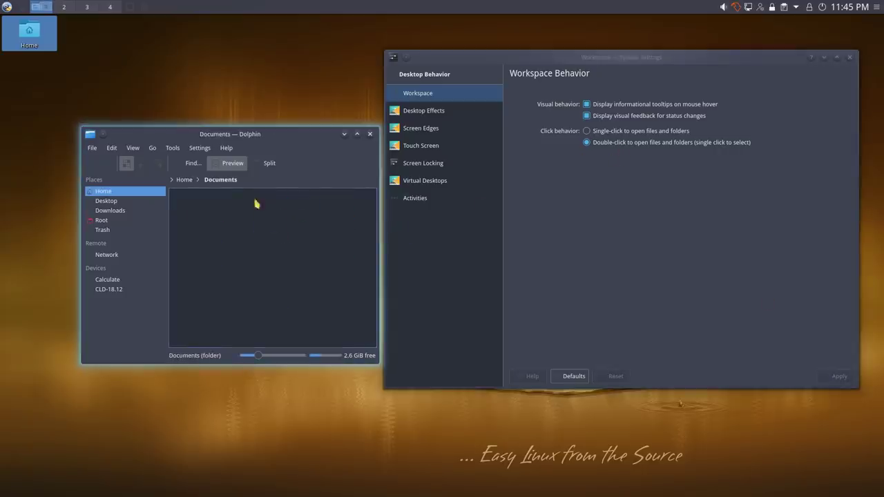
click(188, 180)
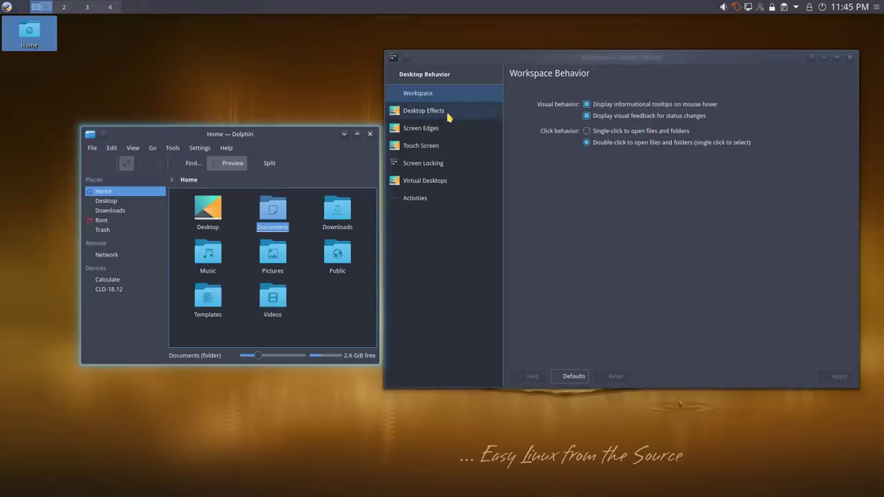
- Show the Desktop Effects settings, and move the System Settings window slightly higher on the desktop
click(491, 114)
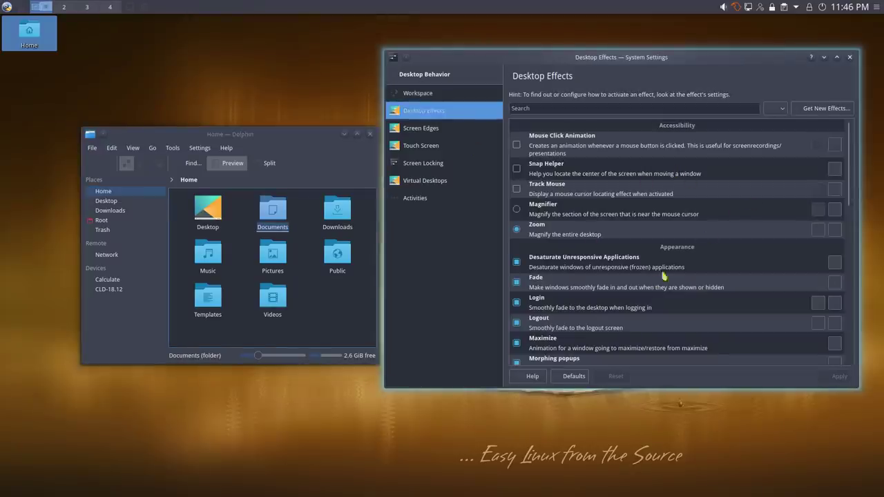
drag(592, 63, 582, 40)
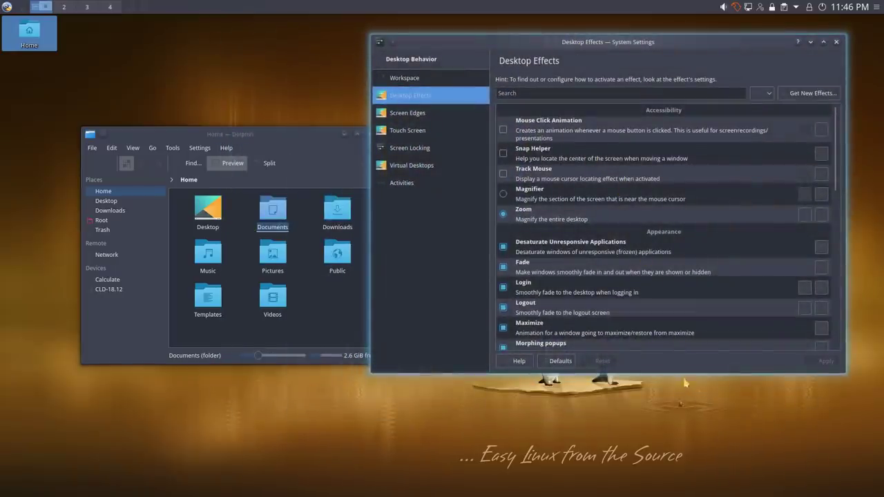
- Assign the Show Desktop action to the middle of the left screen edge, and apply the change
click(407, 113)
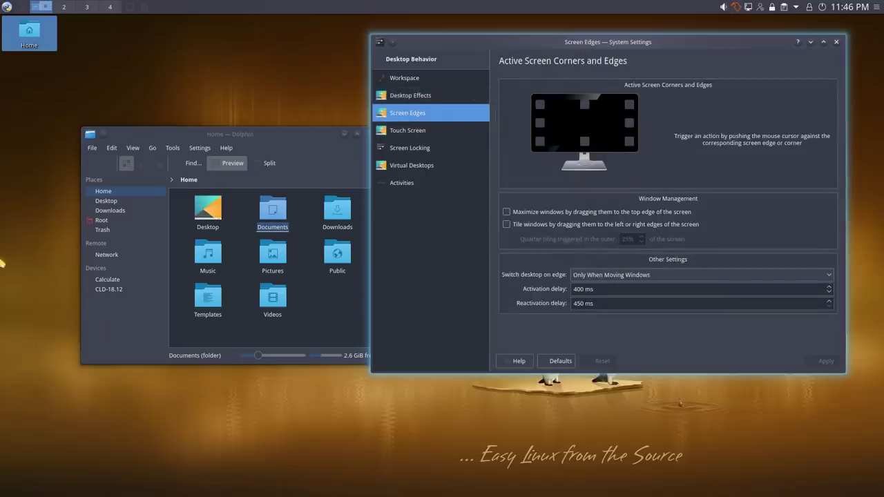
click(540, 123)
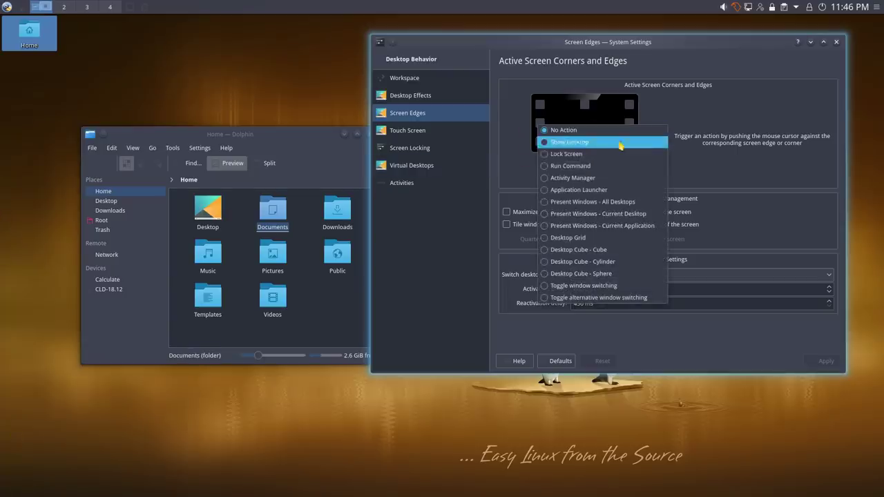
click(559, 142)
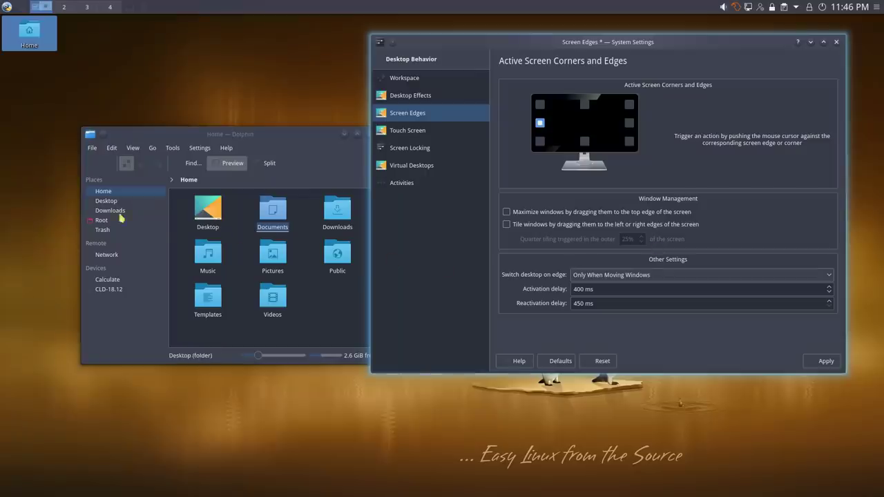
click(823, 362)
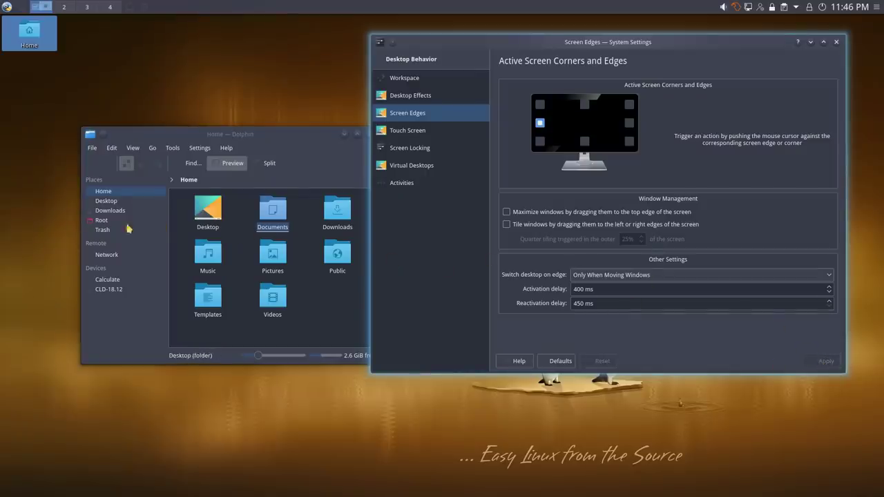
- Reveal the desktop by triggering the left screen edge, and launch System Settings by searching the application menu for "set"
mouse_move(2, 251)
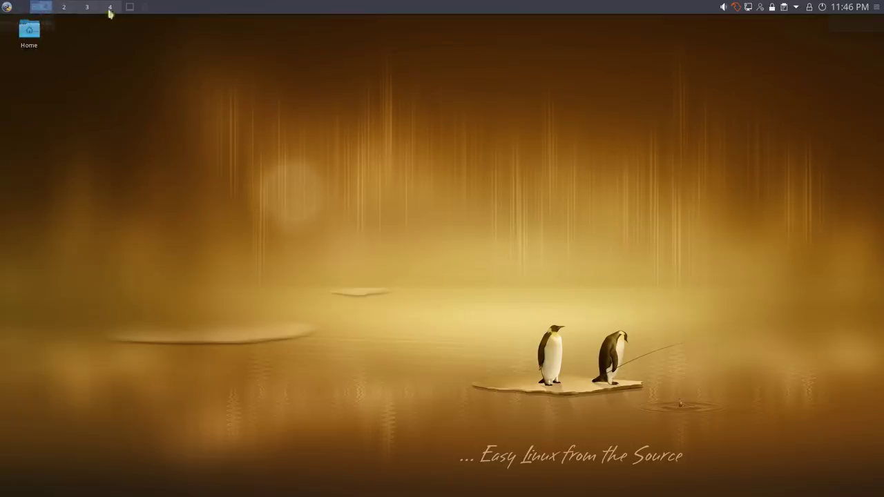
click(7, 8)
text(set)
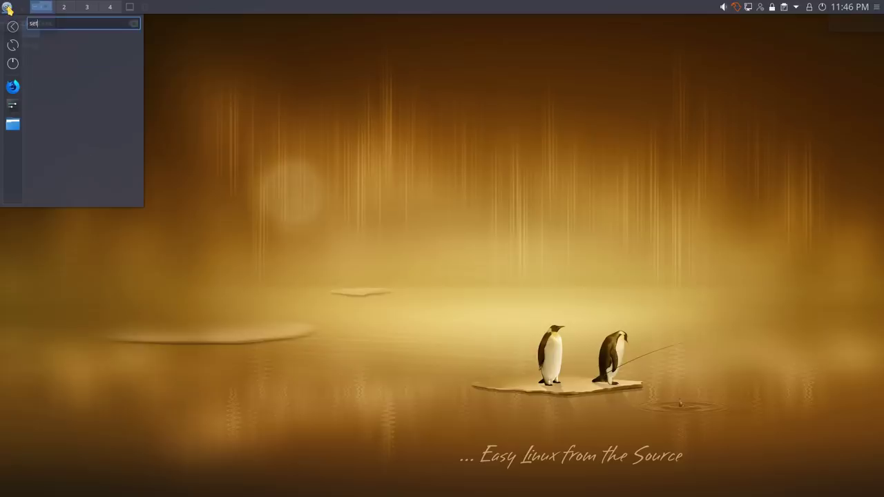
key(Return)
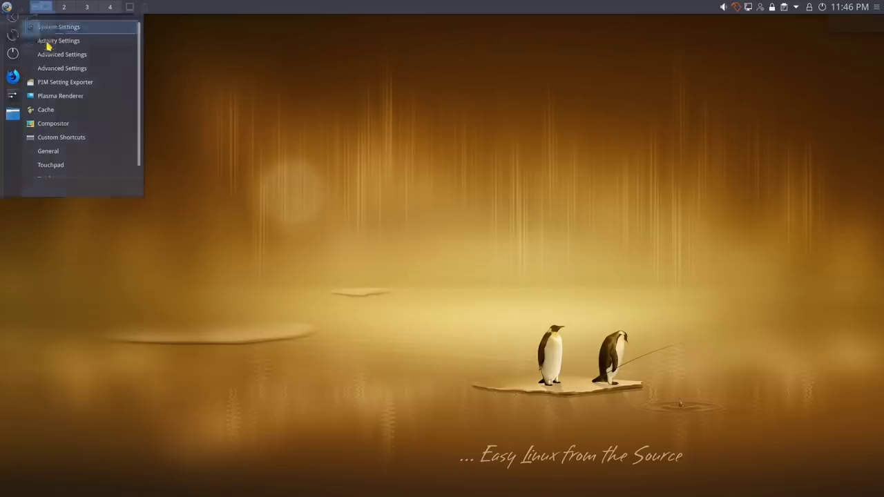
- Reposition the Dolphin and System Settings windows on the desktop, with Dolphin placed lower than System Settings
drag(260, 151, 272, 233)
drag(577, 46, 604, 85)
drag(286, 218, 266, 216)
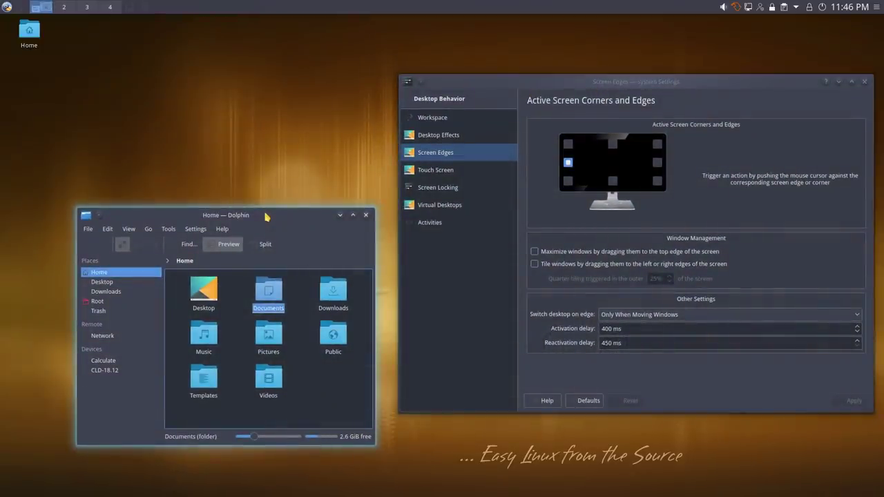
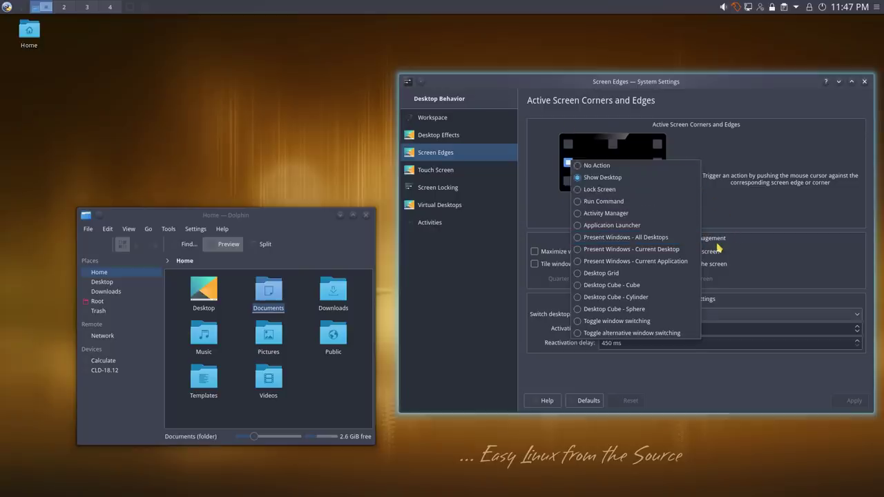
click(280, 218)
drag(285, 219, 301, 222)
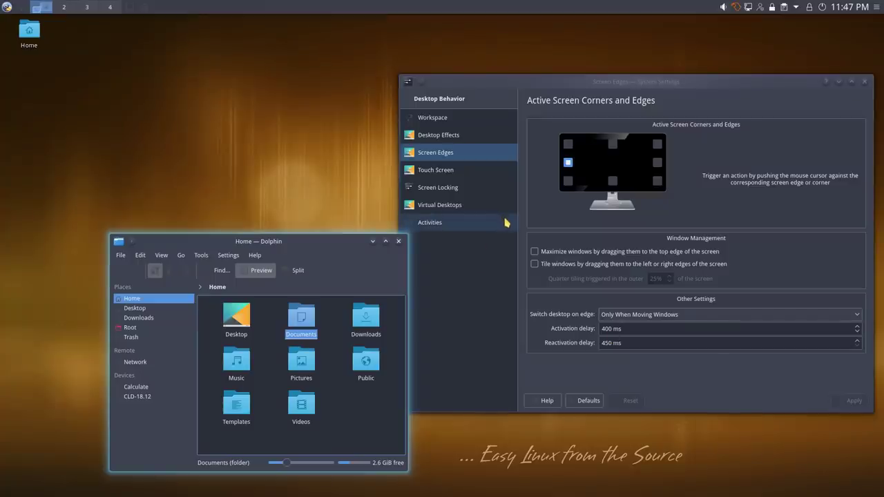
- Set the middle of the left screen edge to No Action
click(568, 162)
click(591, 168)
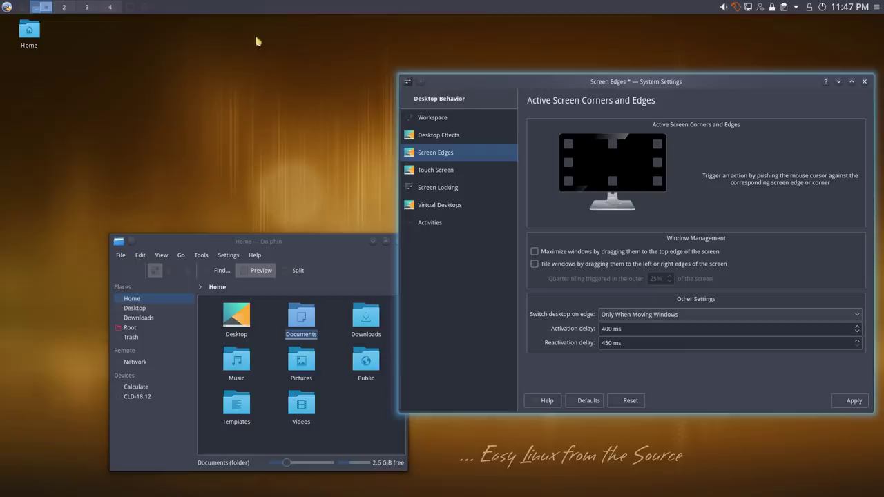
- Hide all windows and bring them back repeatedly with the panel's Show Desktop widget
click(131, 8)
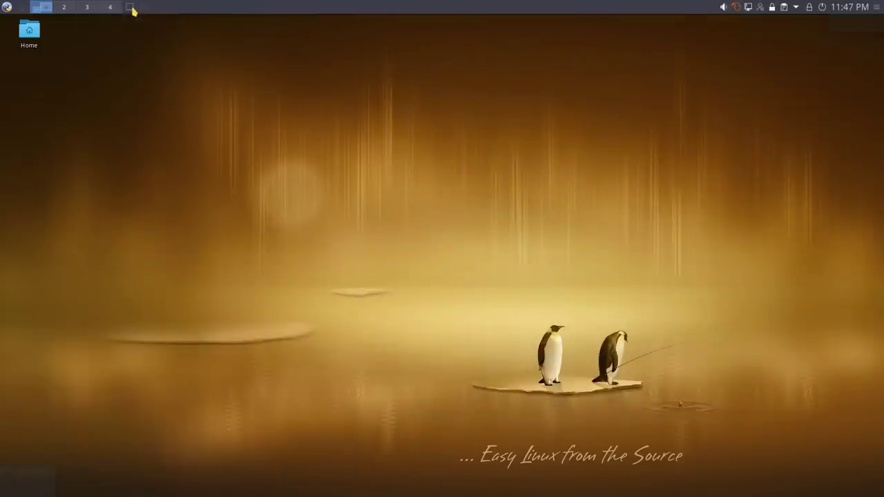
click(132, 9)
click(132, 9)
click(132, 8)
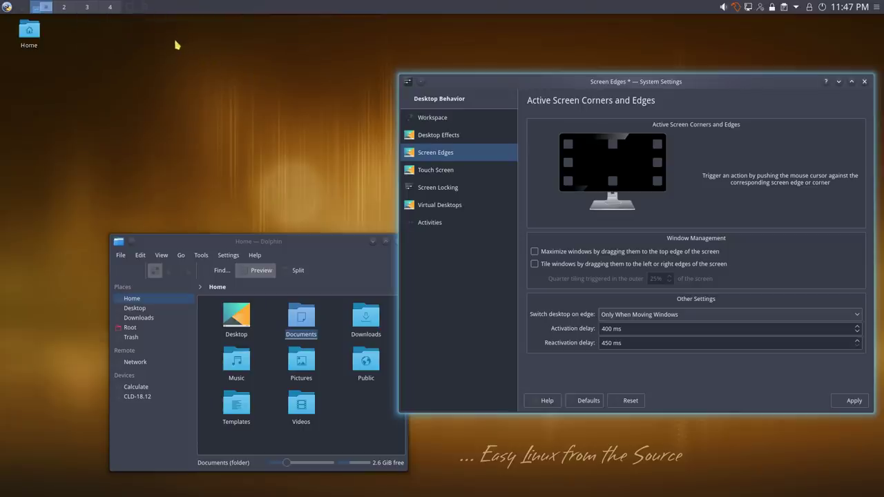
- Check the context options of the application menu and Show Desktop widgets, and minimize all windows
right_click(131, 9)
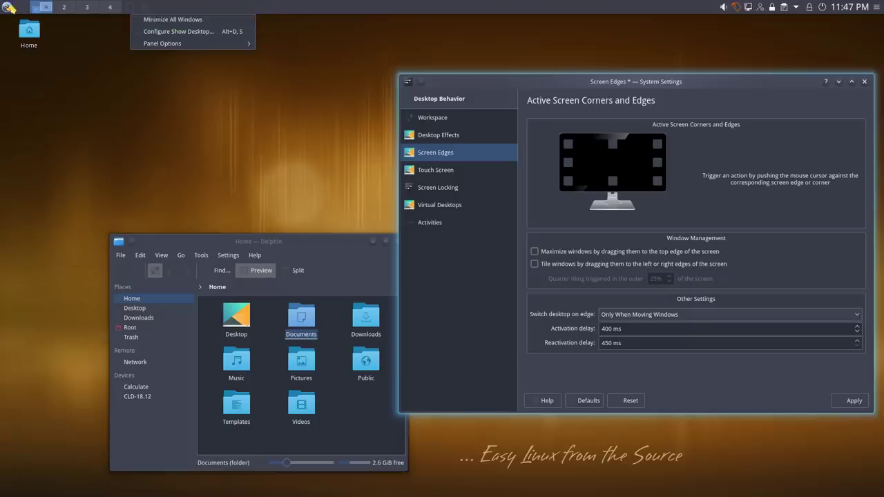
right_click(7, 7)
right_click(7, 7)
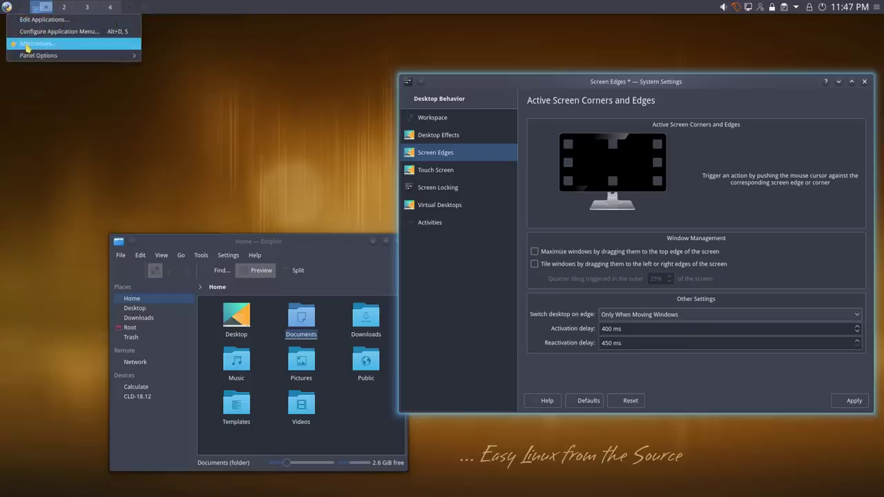
right_click(130, 7)
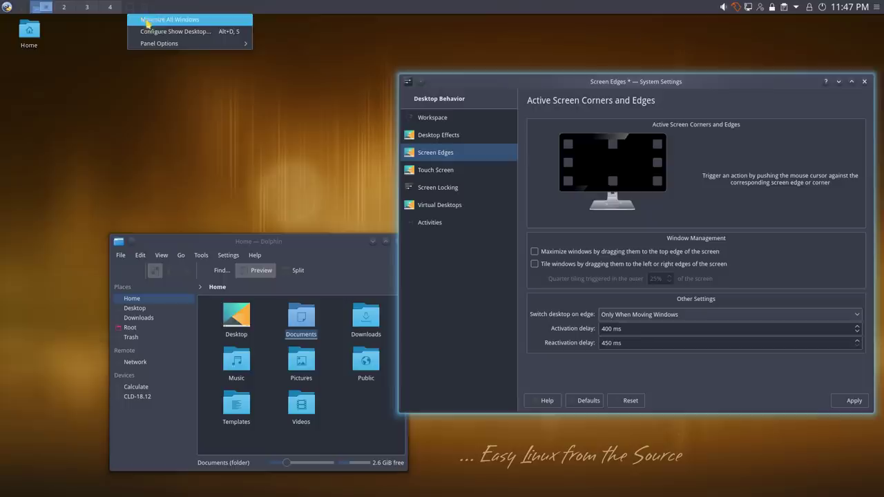
click(159, 19)
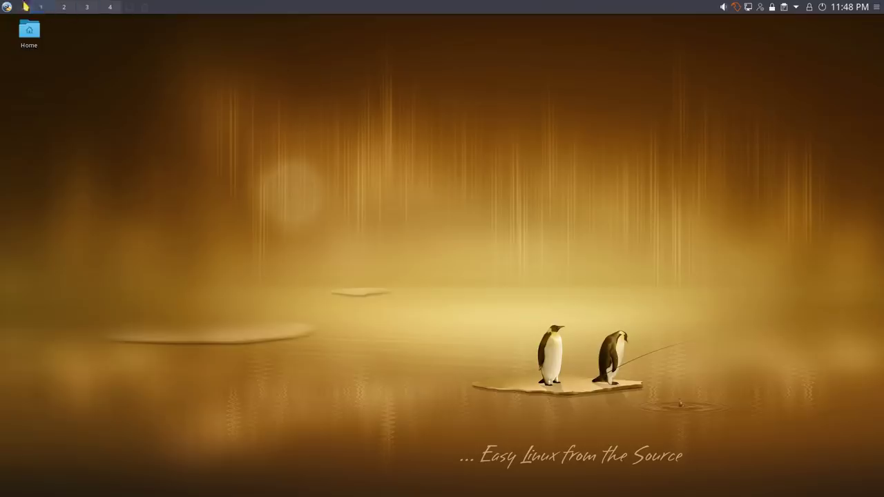
- Open the Home folder from the desktop in a new Dolphin window, and close that window
click(29, 31)
key(Return)
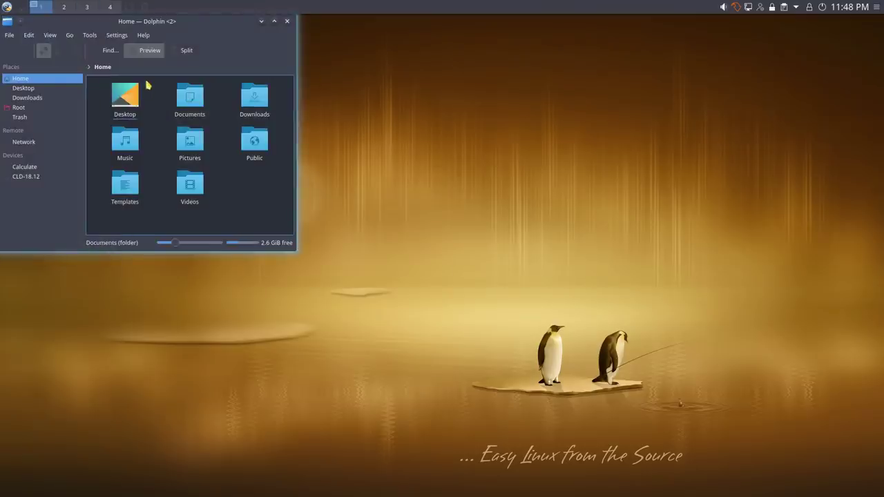
drag(199, 24, 310, 117)
click(401, 115)
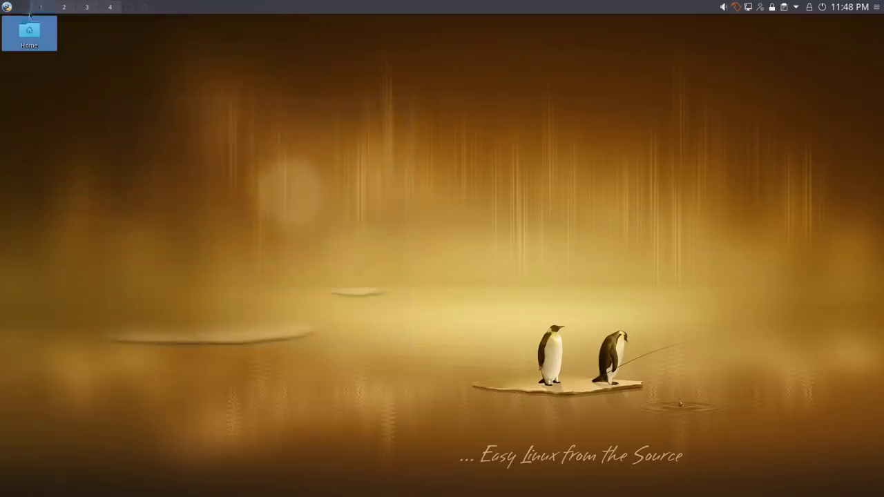
- Show the application menu's categories, and dismiss the menu
click(7, 7)
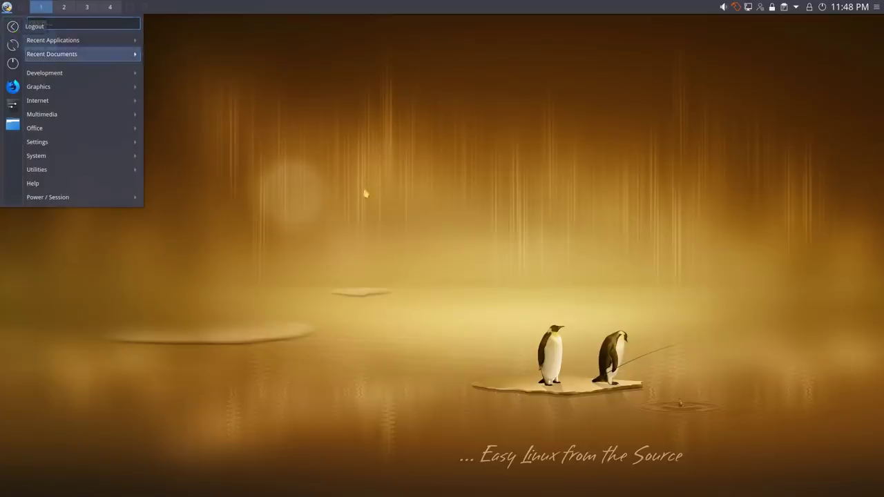
click(380, 183)
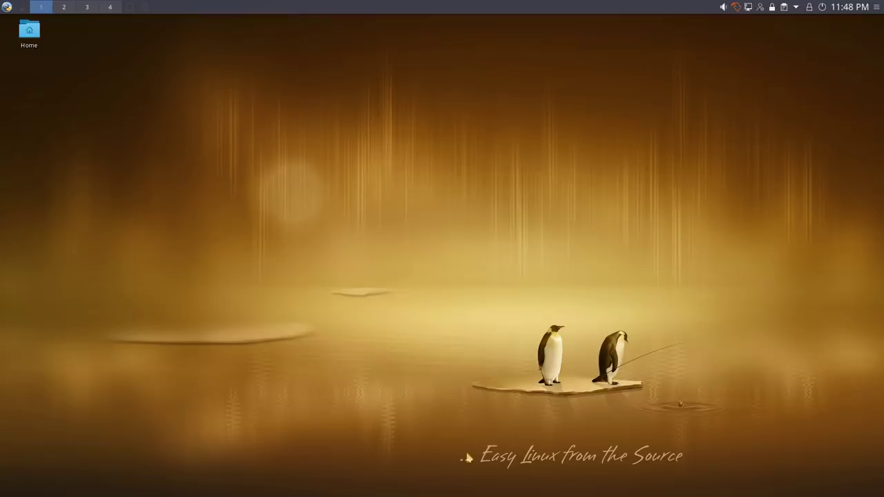
- Launch the KDE Telepathy contact list from the hidden dock, and close it without configuring any IM accounts
mouse_move(394, 491)
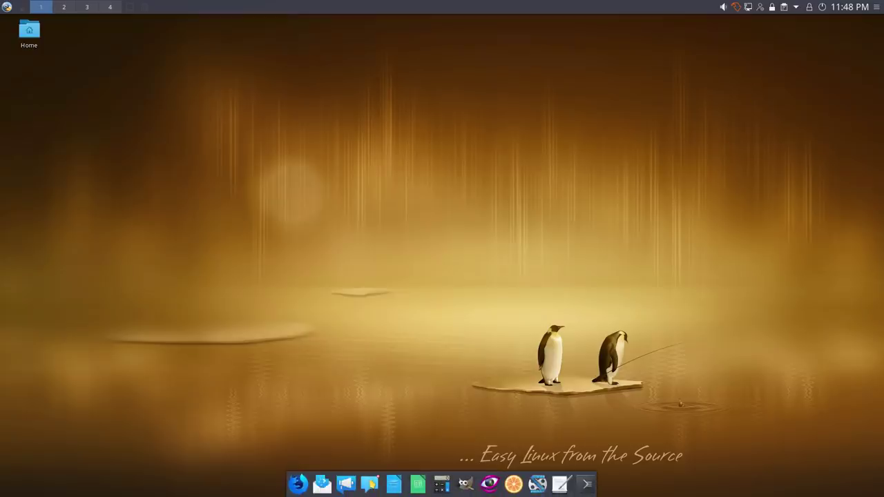
click(369, 484)
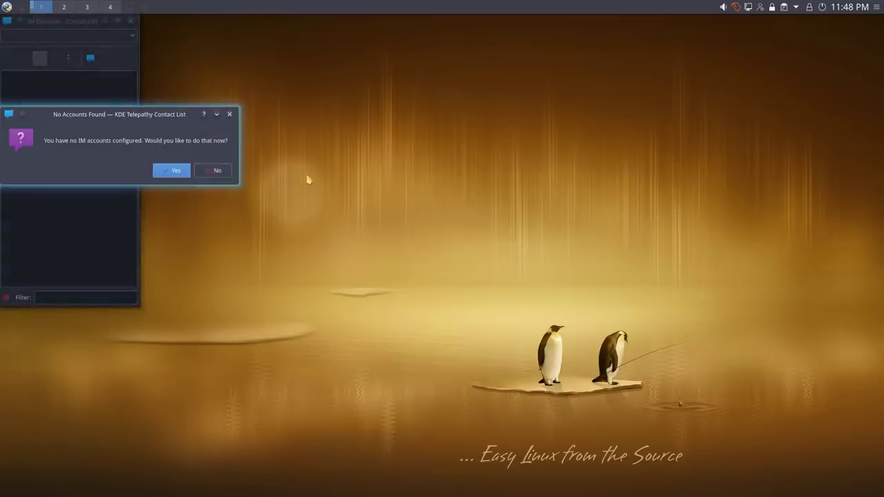
click(230, 114)
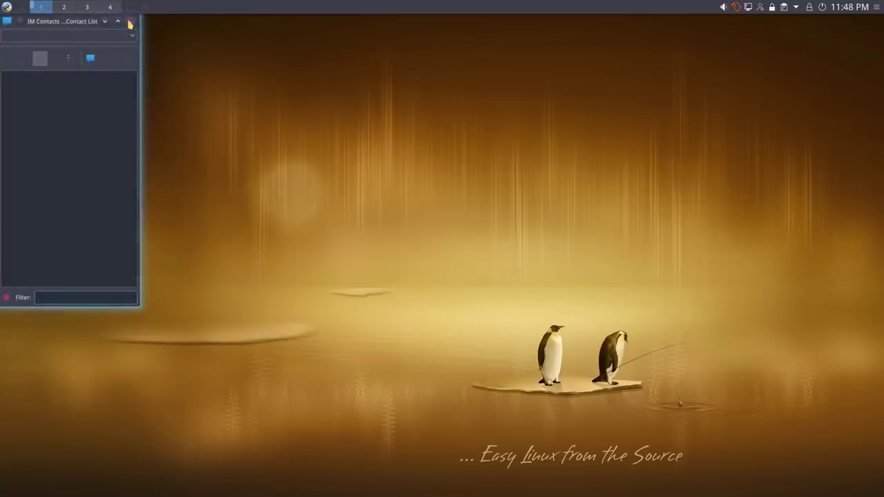
click(128, 22)
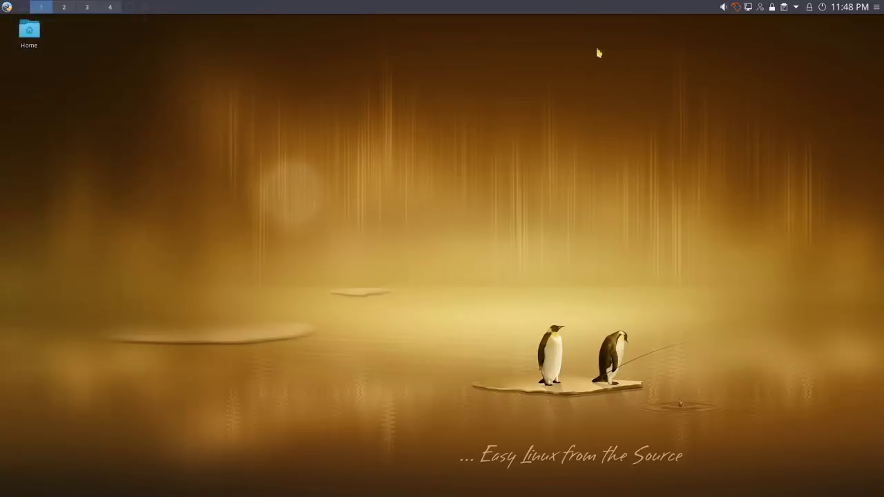
- Look over the desktop's context options, and show the panel's editing controls without changing anything
right_click(550, 116)
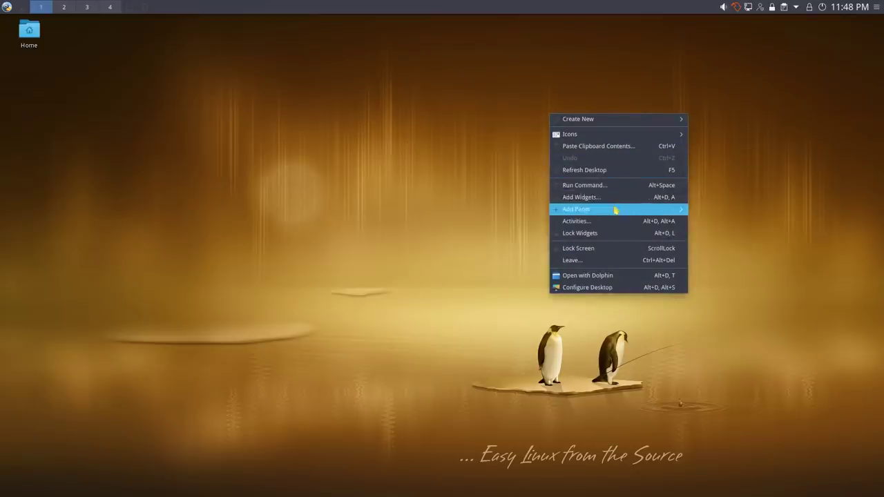
click(765, 163)
click(876, 8)
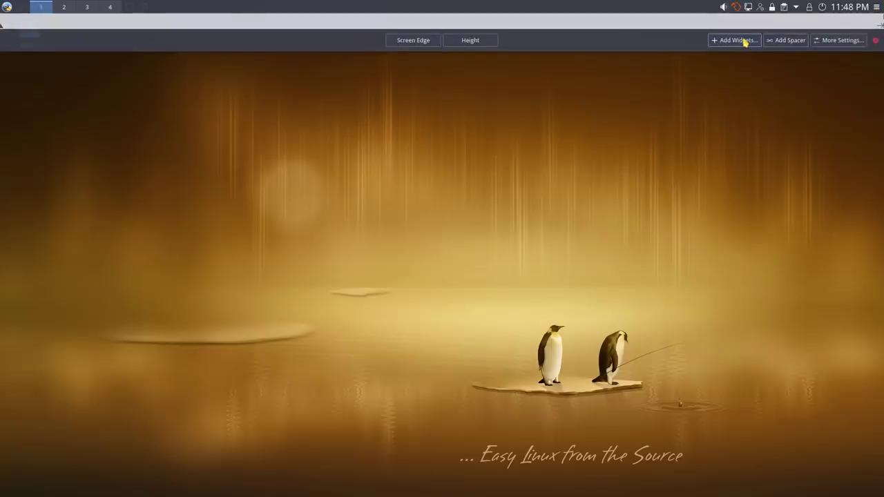
click(642, 176)
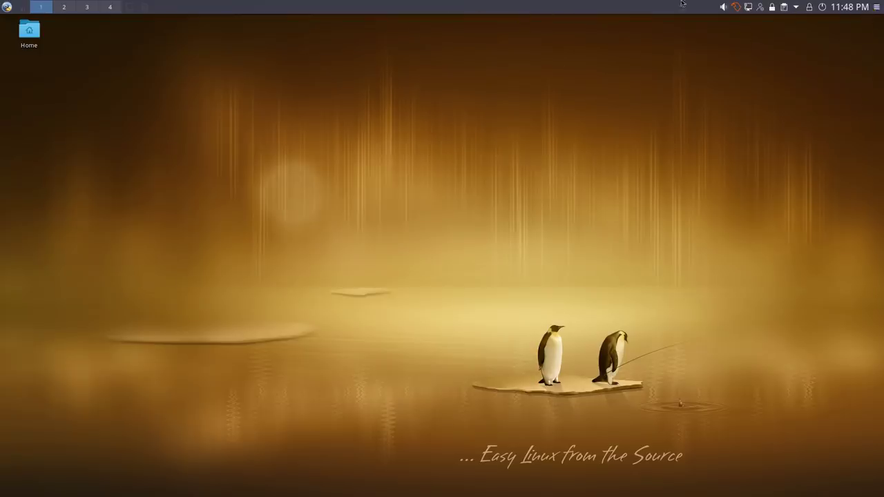
- Add the Task Manager widget by searching the widget list for "tas", and move it from the desktop into the panel
right_click(615, 138)
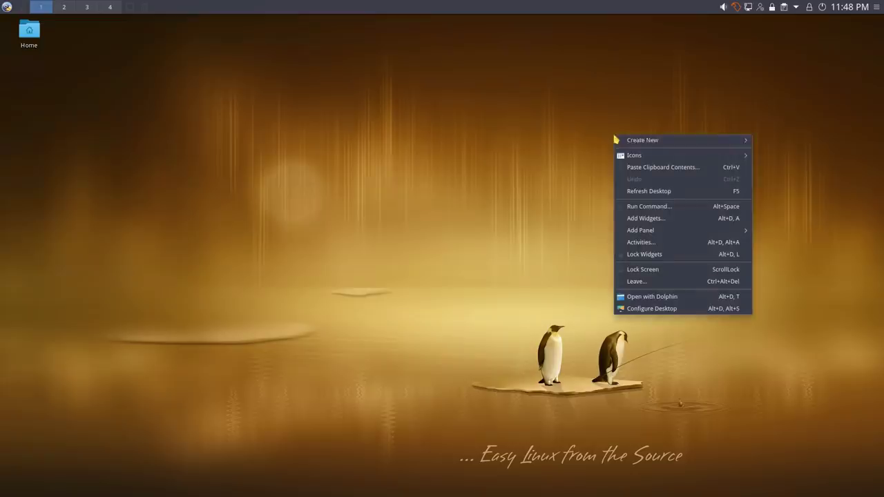
mouse_move(616, 142)
click(657, 219)
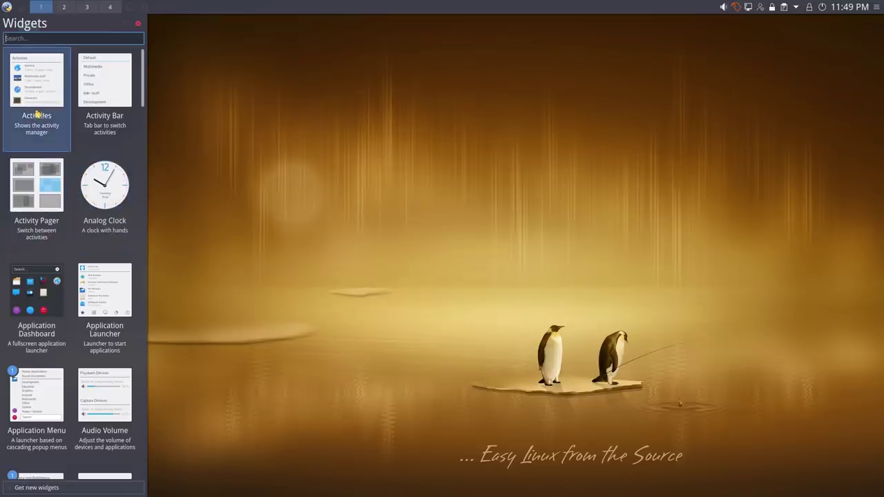
text(tas)
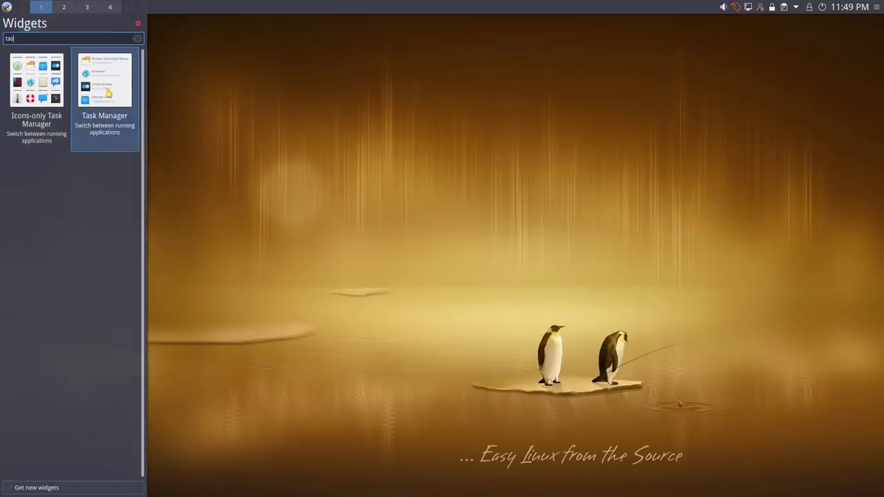
drag(109, 92, 471, 212)
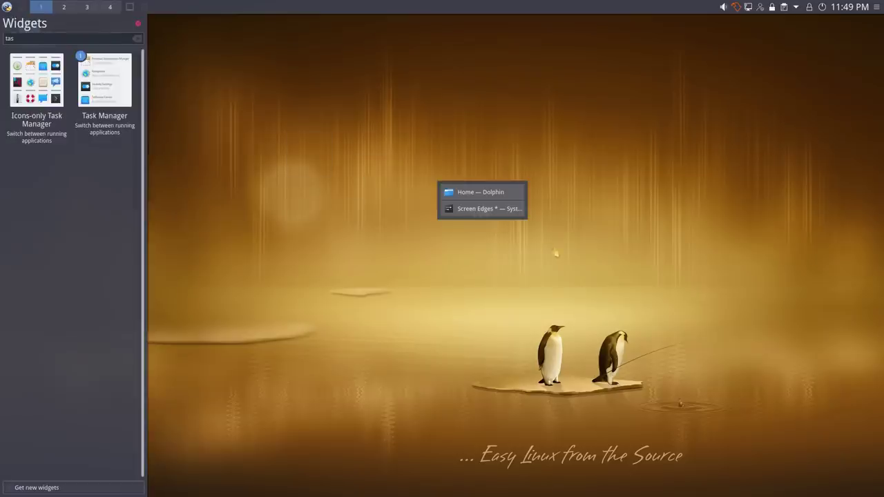
click(138, 25)
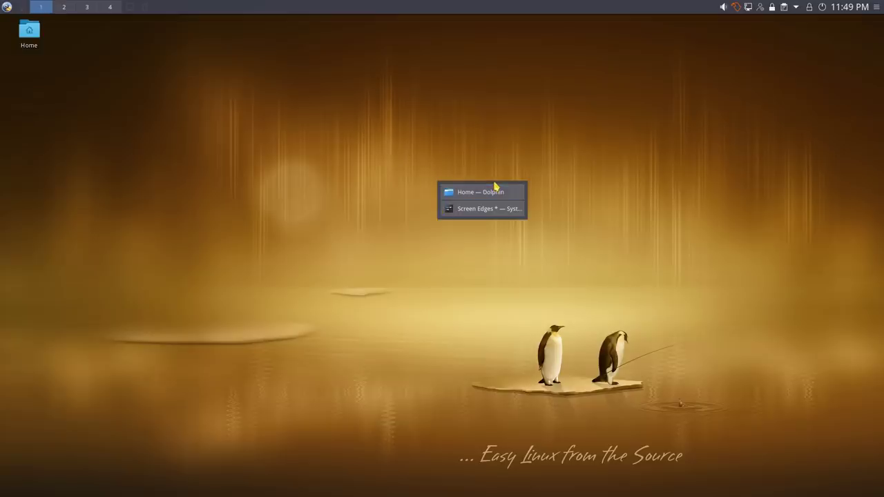
drag(495, 187, 437, 4)
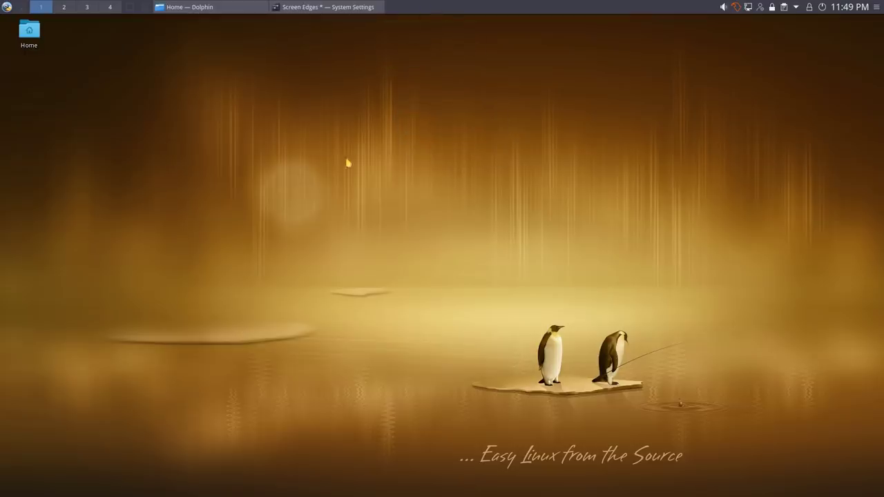
- Toggle the Home Dolphin and System Settings windows from the panel's Task Manager, and leave both restored
click(222, 7)
click(261, 8)
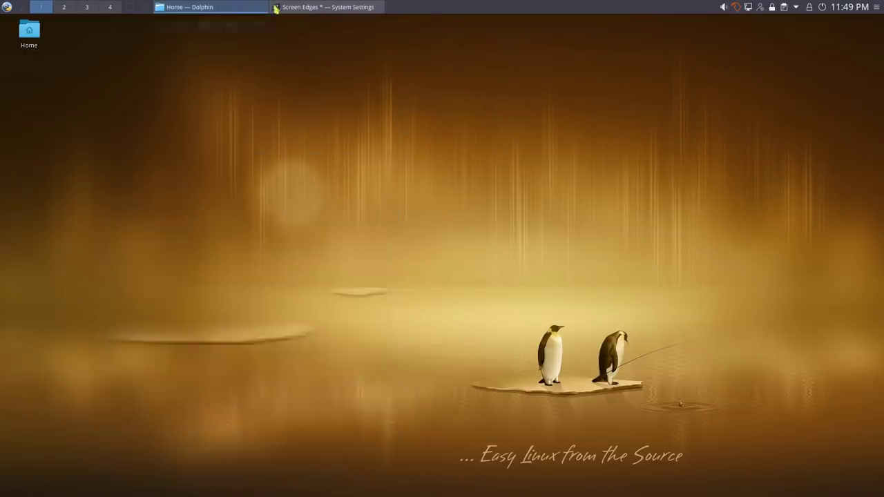
click(298, 9)
click(297, 9)
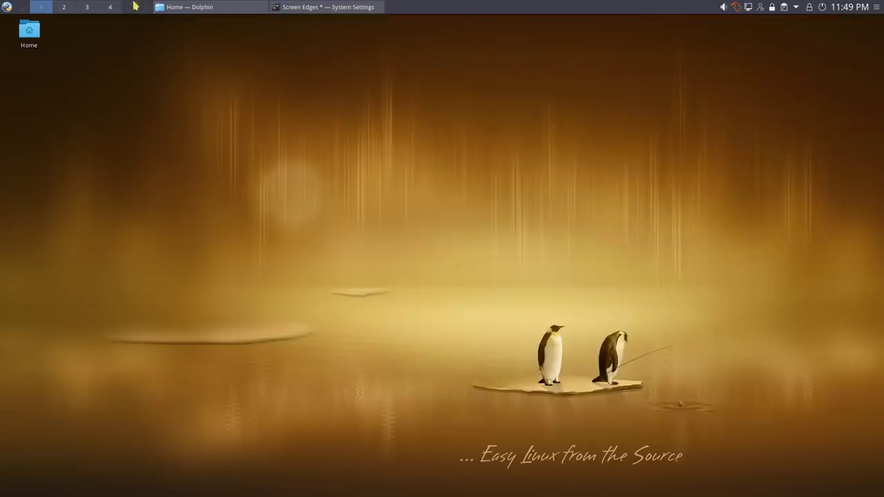
click(182, 9)
click(306, 8)
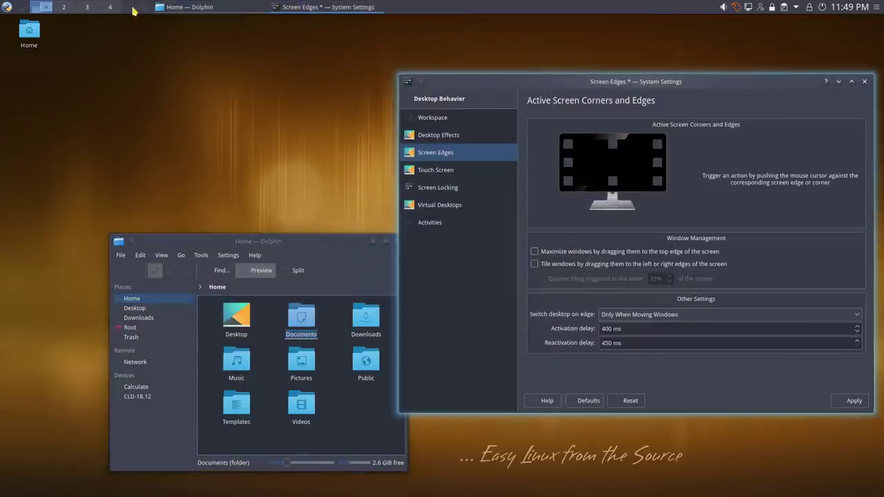
- Toggle showing the desktop with the Show Desktop widget, and use the widget's option to minimize all windows
click(131, 8)
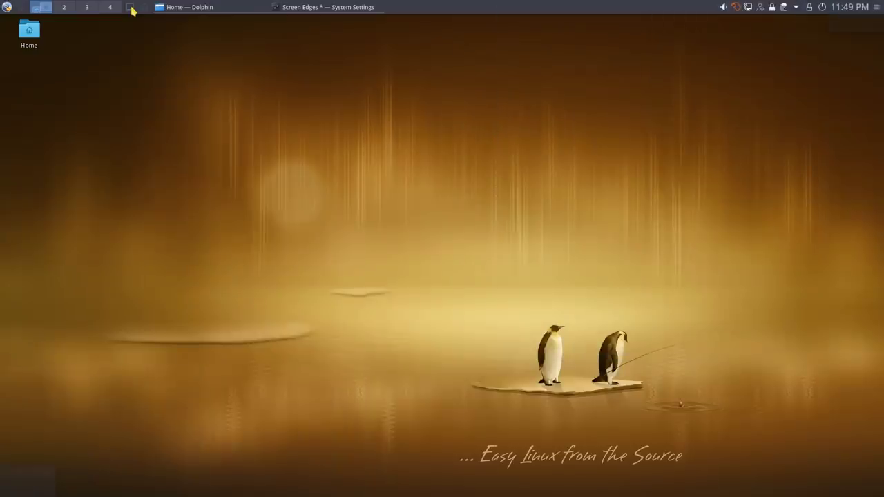
click(227, 14)
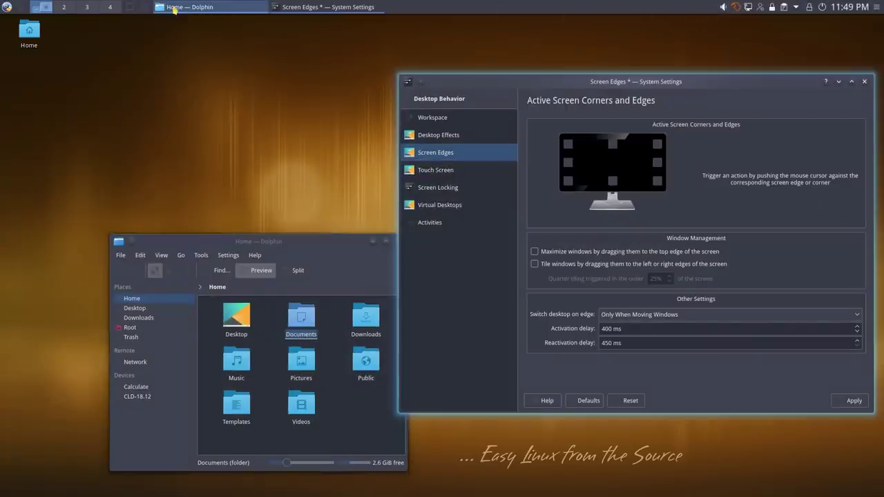
right_click(133, 8)
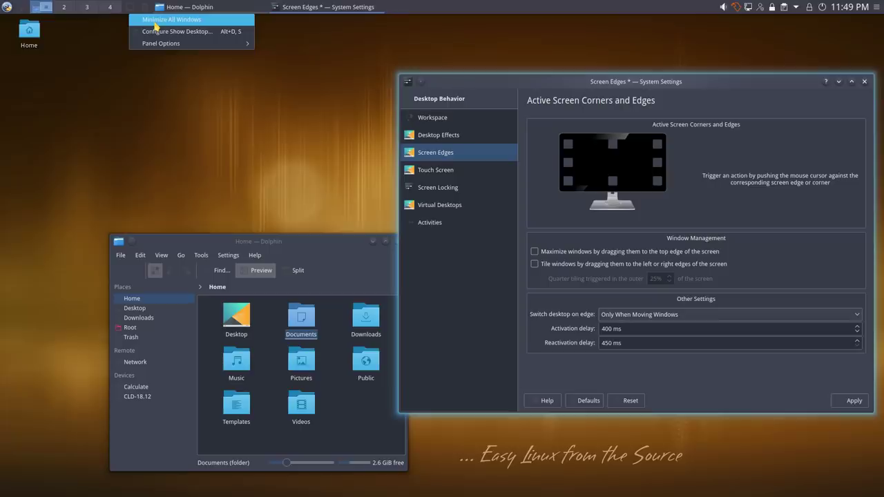
click(154, 21)
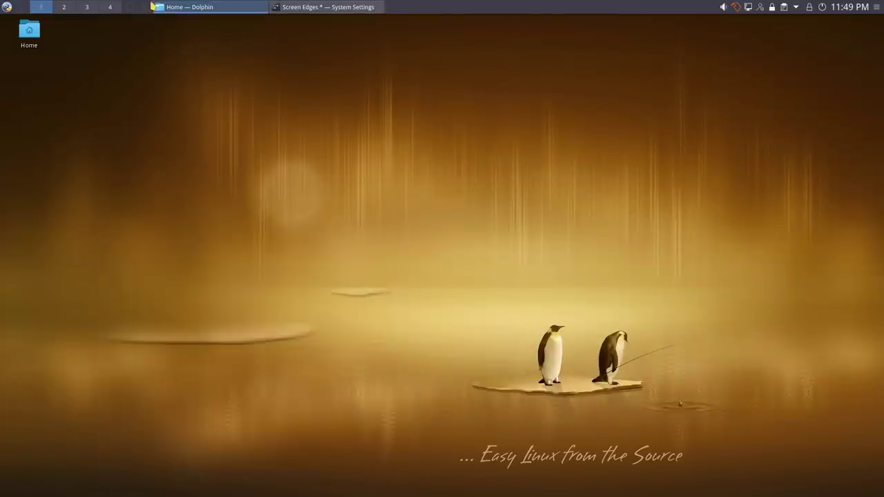
- View the Show Desktop widget's keyboard shortcut settings, and close them without making changes
right_click(125, 9)
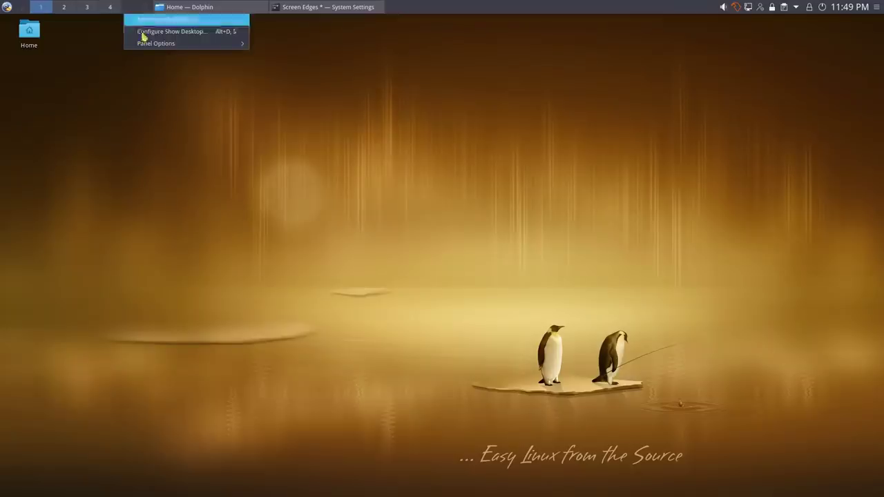
mouse_move(152, 47)
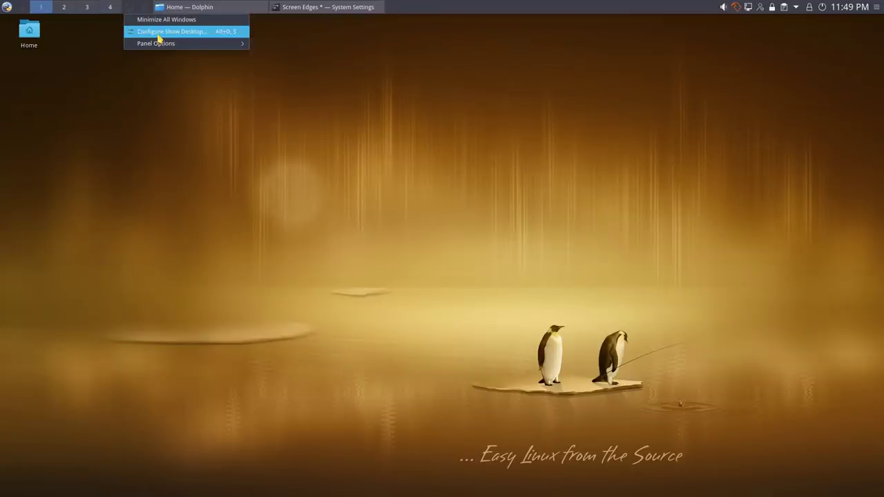
click(158, 33)
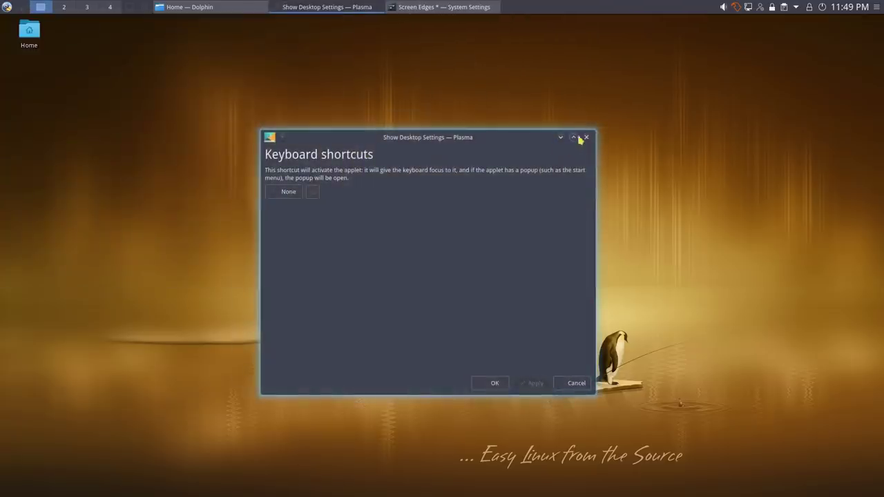
click(584, 139)
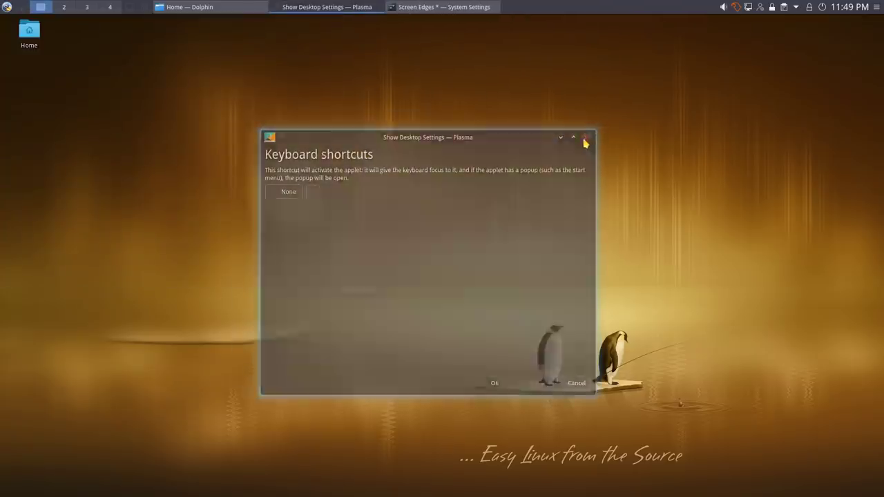
- Add the Minimize all Windows widget by searching the widget list for "min", and move it from the desktop into the panel
right_click(546, 197)
click(603, 282)
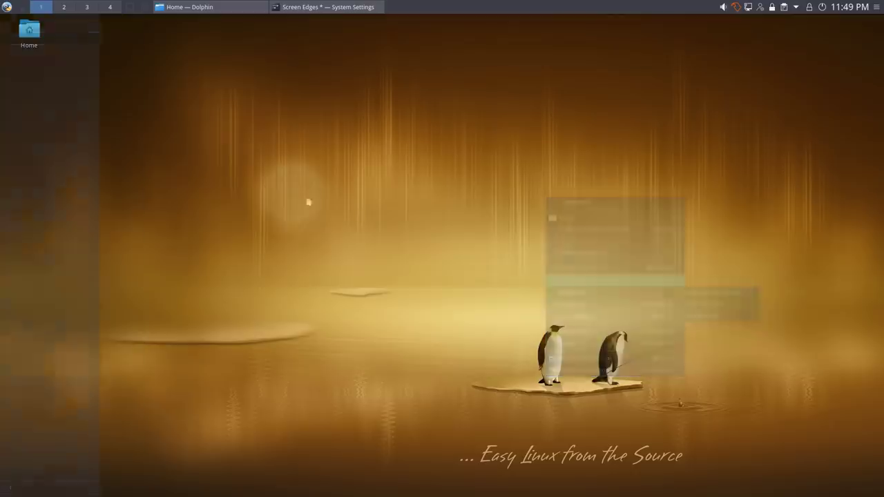
text(min)
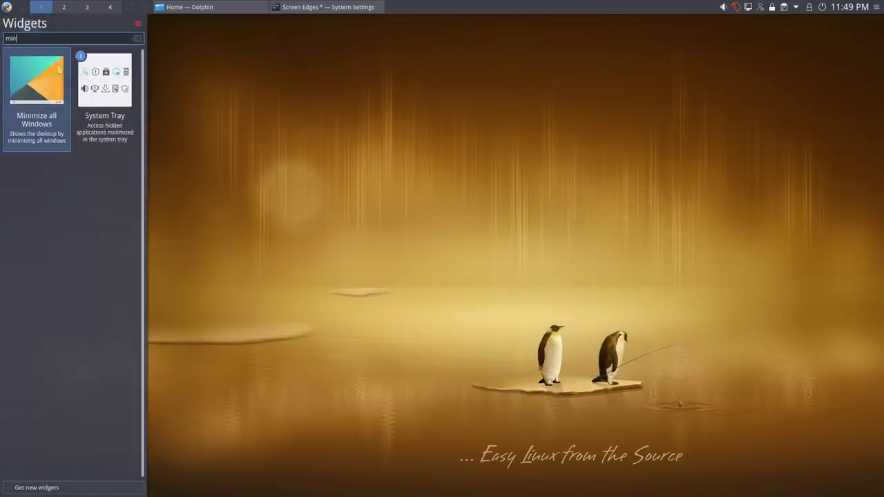
drag(41, 86, 456, 225)
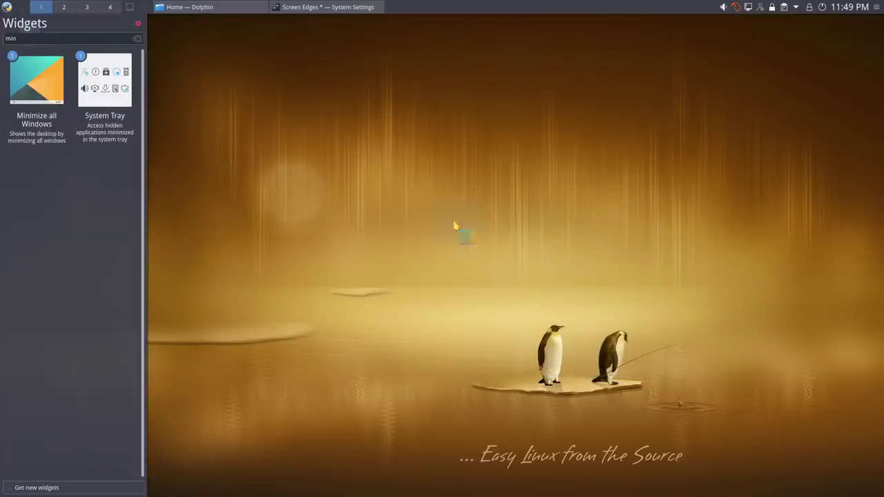
click(138, 24)
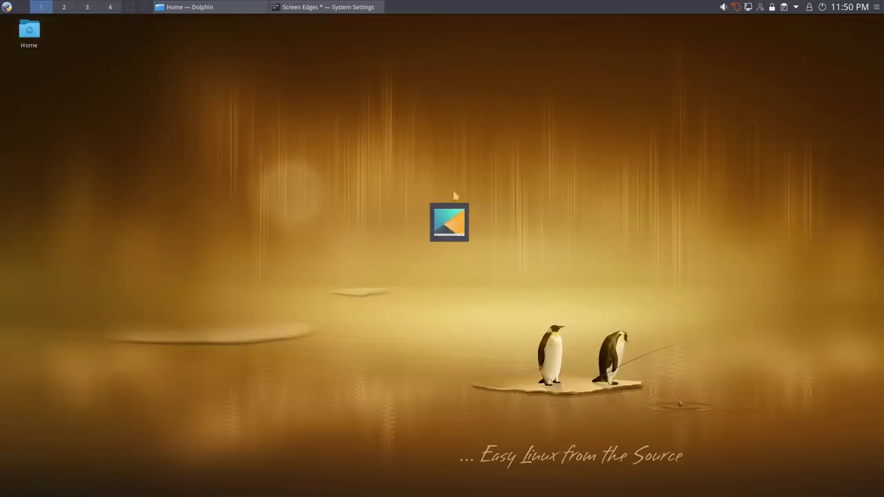
drag(452, 205, 446, 4)
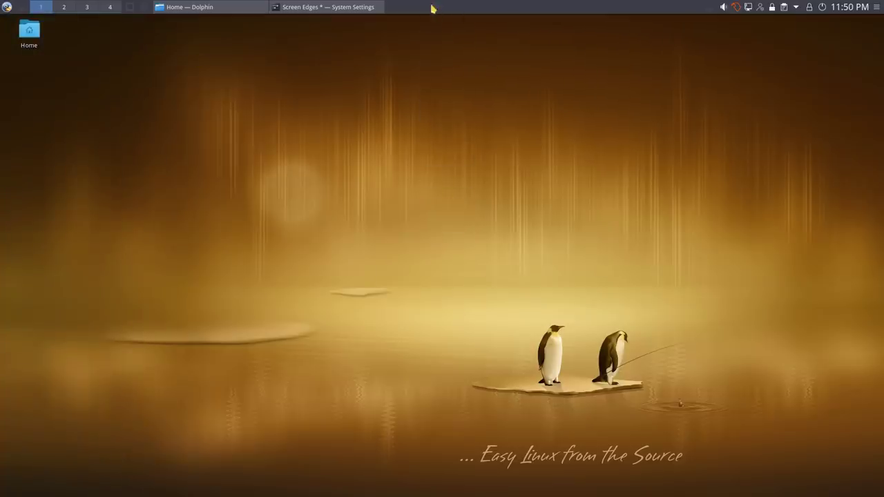
- Compare the context options of the panel's Show Desktop and Minimize all Windows widgets, and dismiss them
drag(446, 101, 710, 12)
right_click(709, 12)
drag(709, 12, 131, 7)
right_click(131, 7)
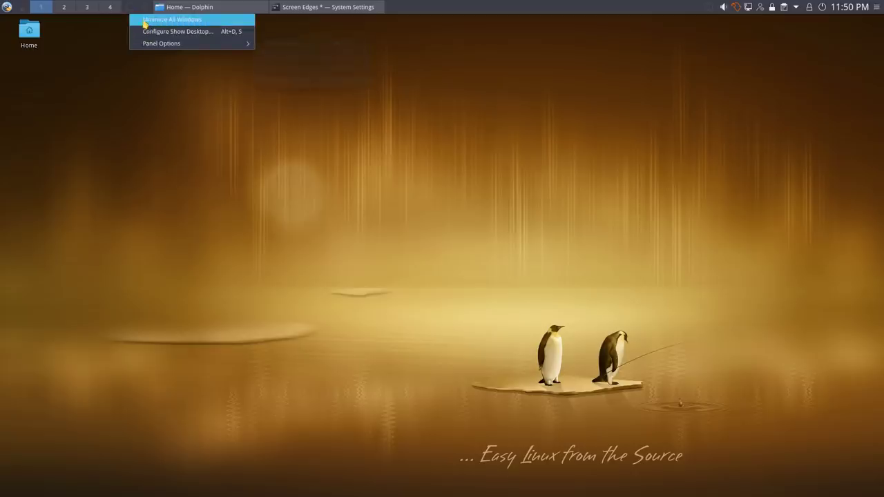
click(131, 10)
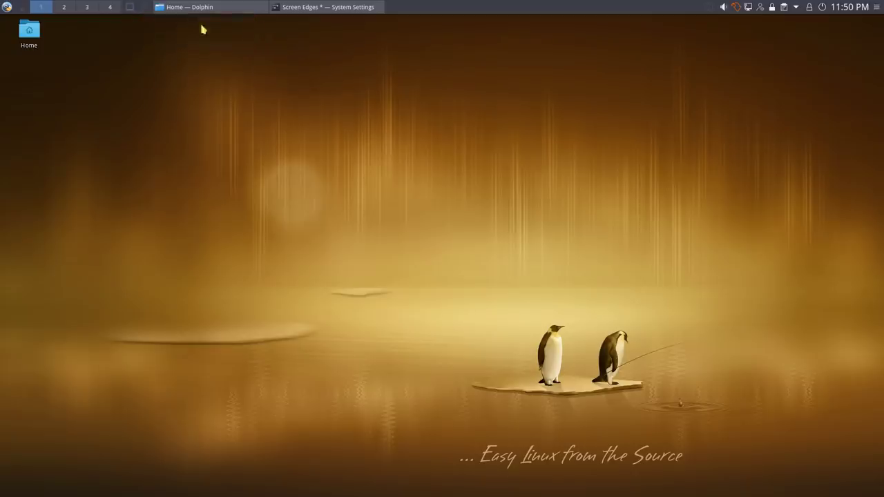
right_click(709, 10)
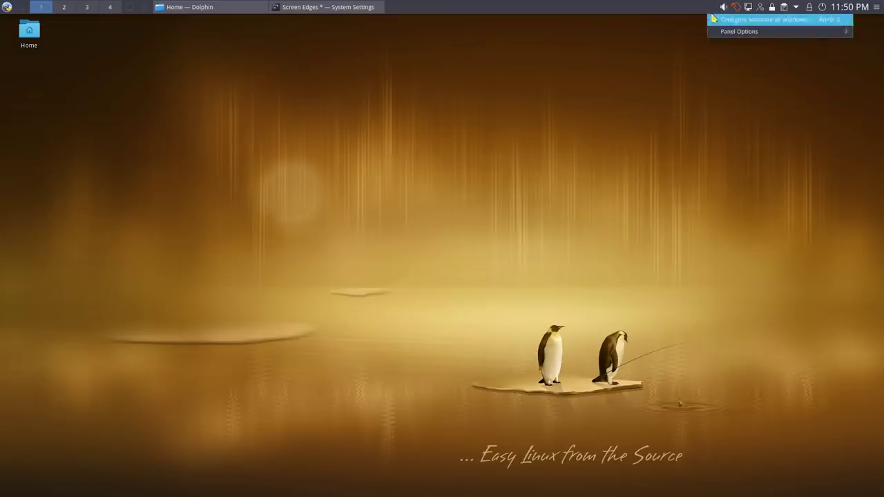
click(660, 5)
- Remove the Show Desktop widget in panel editing mode, dismiss the removal notification, and leave the editing mode
click(875, 6)
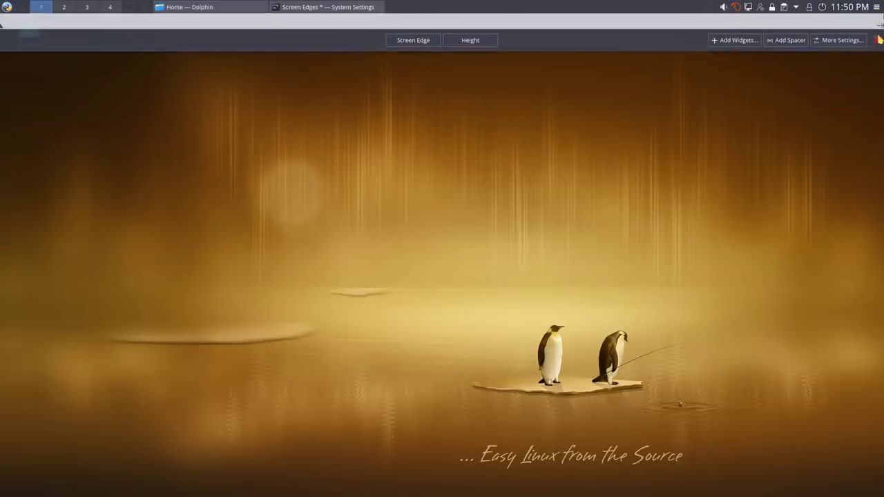
mouse_move(132, 9)
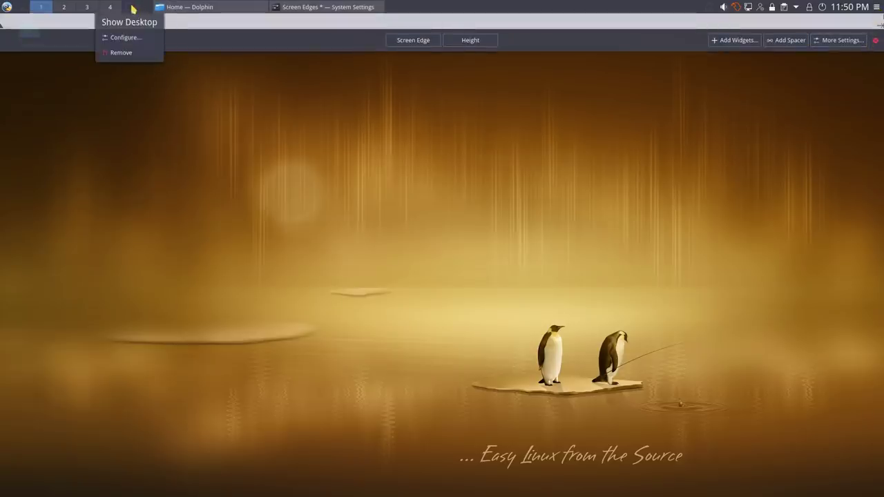
click(120, 53)
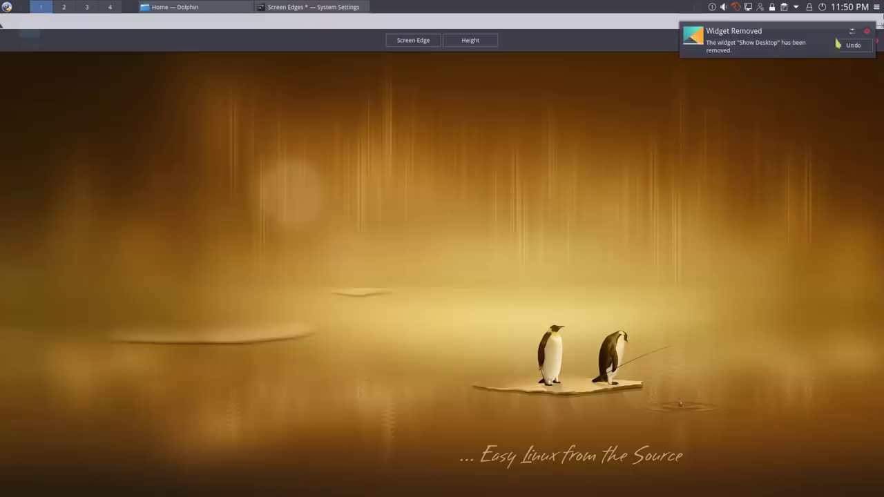
click(866, 34)
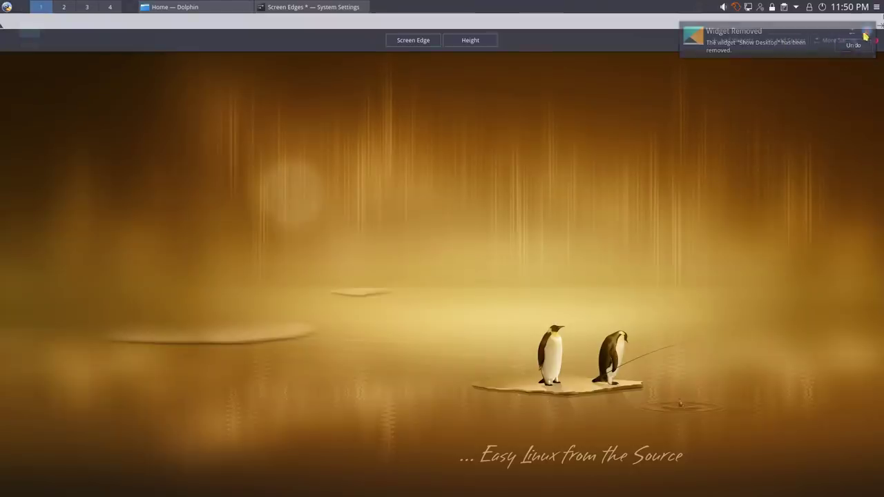
mouse_move(309, 8)
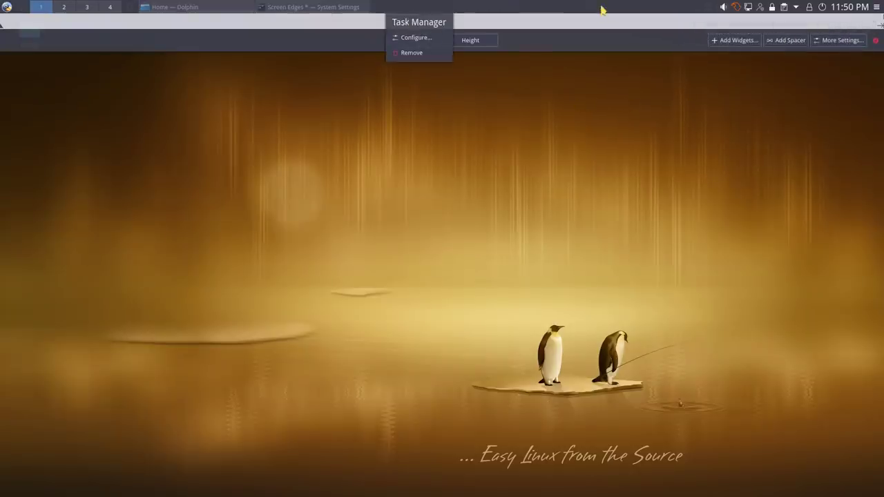
click(874, 40)
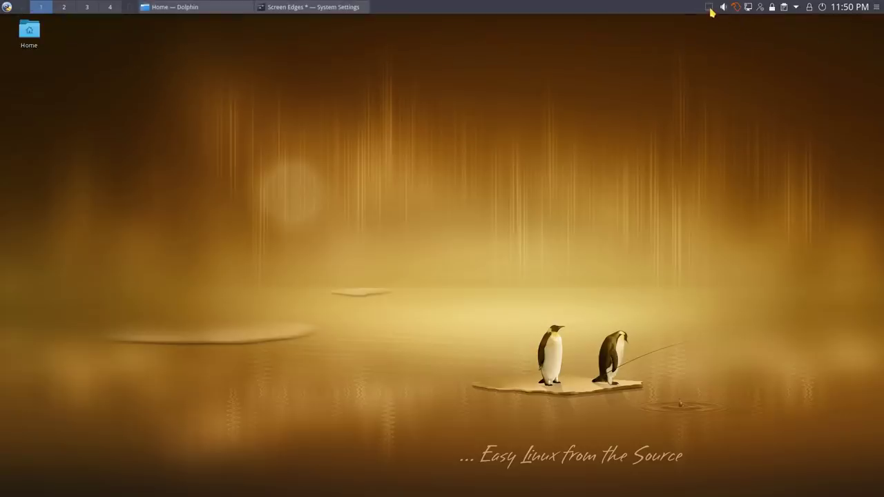
- Check the context options of the panel's Minimize all Windows widget, and dismiss them without choosing any
right_click(710, 9)
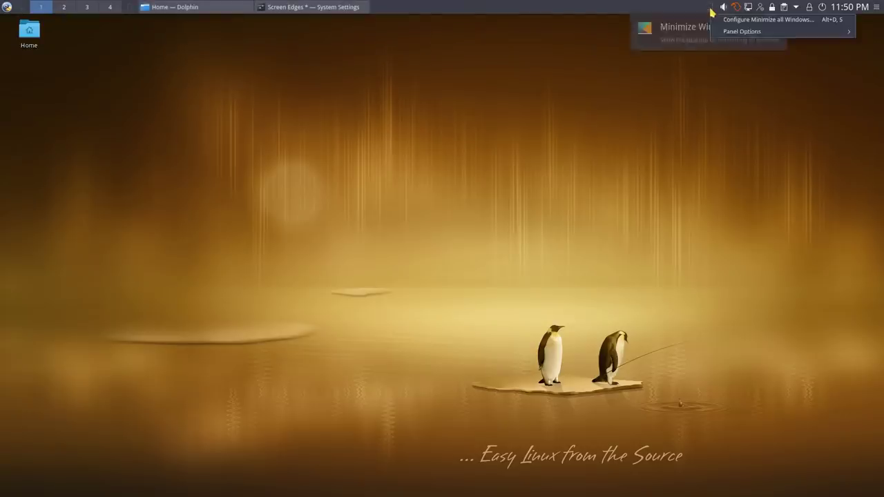
mouse_move(727, 29)
click(571, 127)
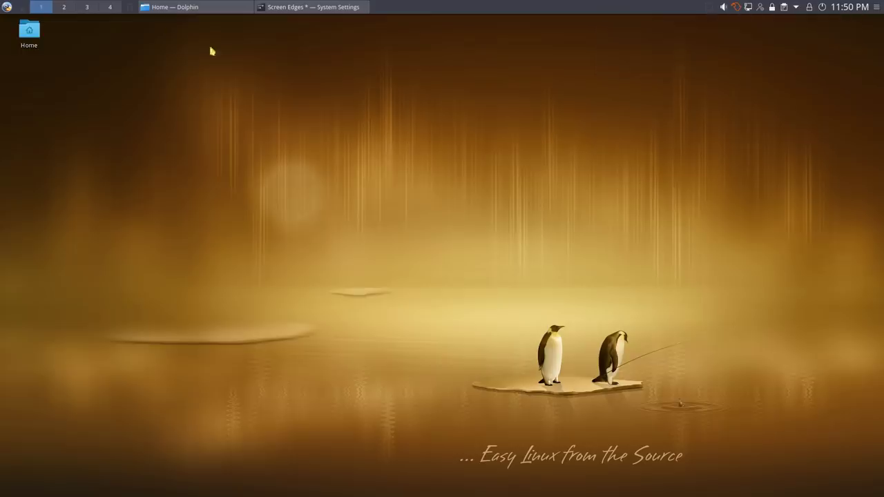
- Browse the application menu's categories, such as Development and Graphics, and close it without launching anything
click(7, 8)
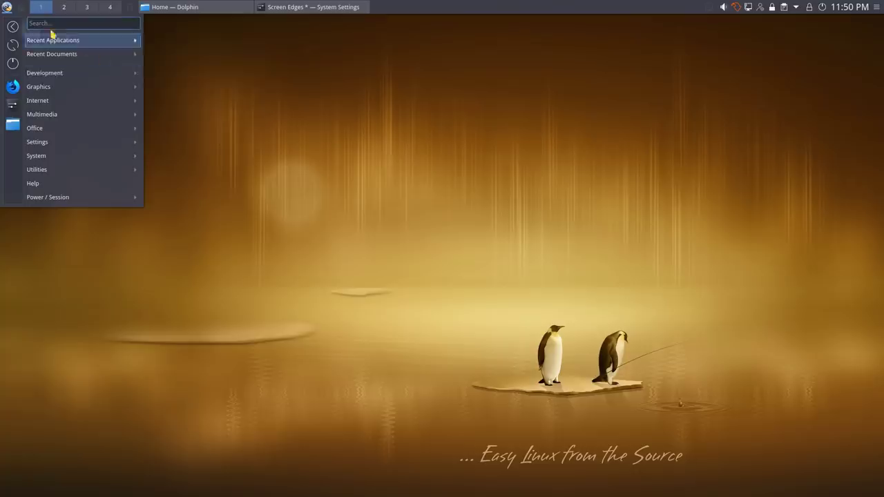
mouse_move(68, 95)
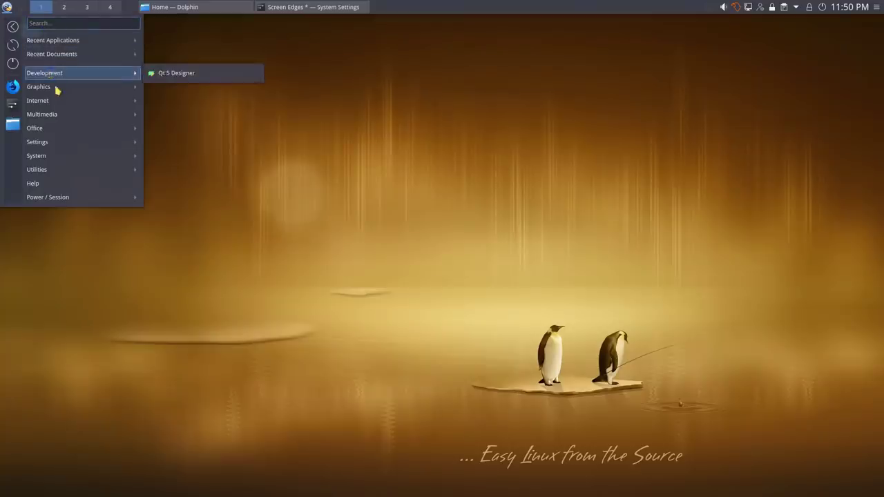
scroll(42, 28, up, 2)
scroll(55, 21, down, 3)
click(205, 149)
- Switch the panel's Application Menu to the alternative Application Dashboard widget
right_click(6, 6)
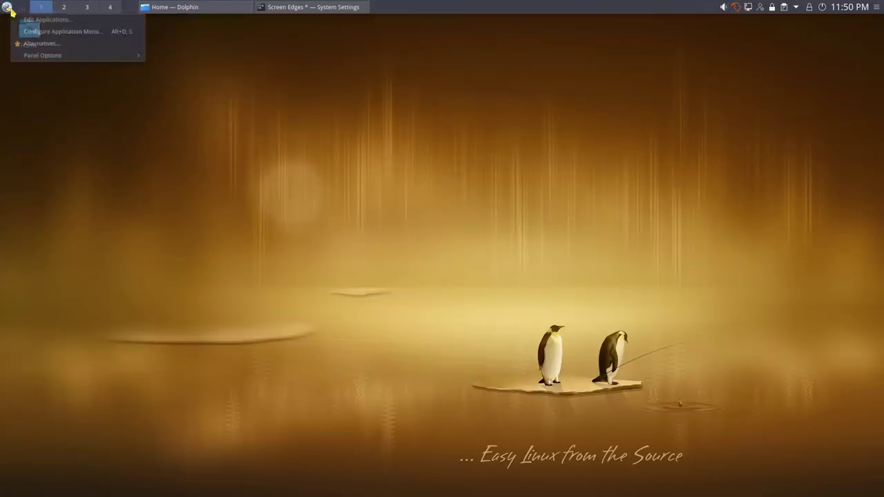
click(40, 46)
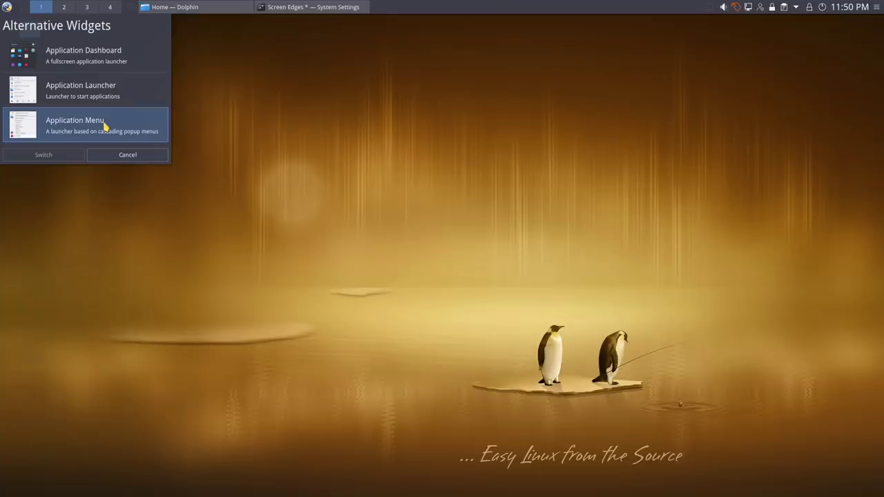
click(93, 62)
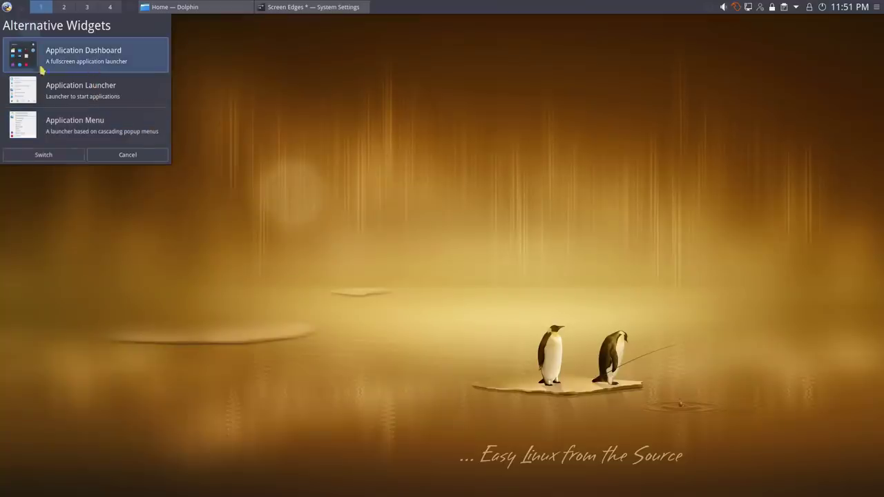
click(68, 155)
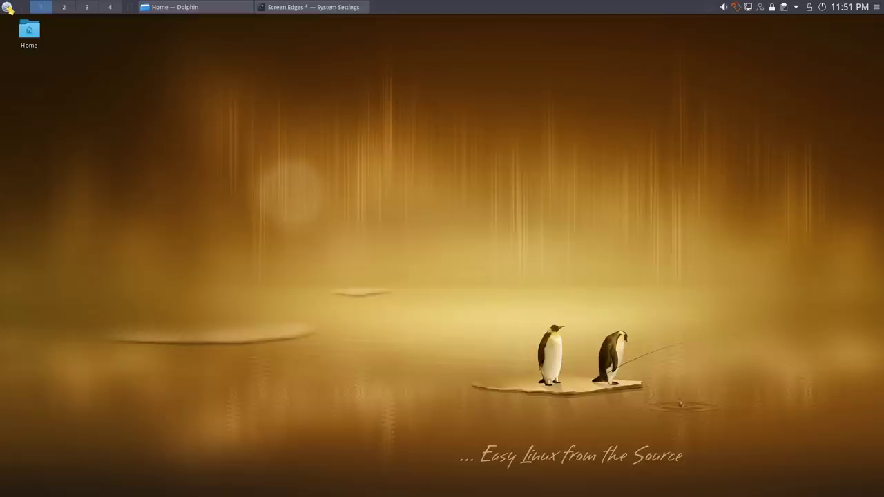
- Examine the fullscreen Application Dashboard's categories, from Development to Power / Session, and close it without launching anything
click(8, 8)
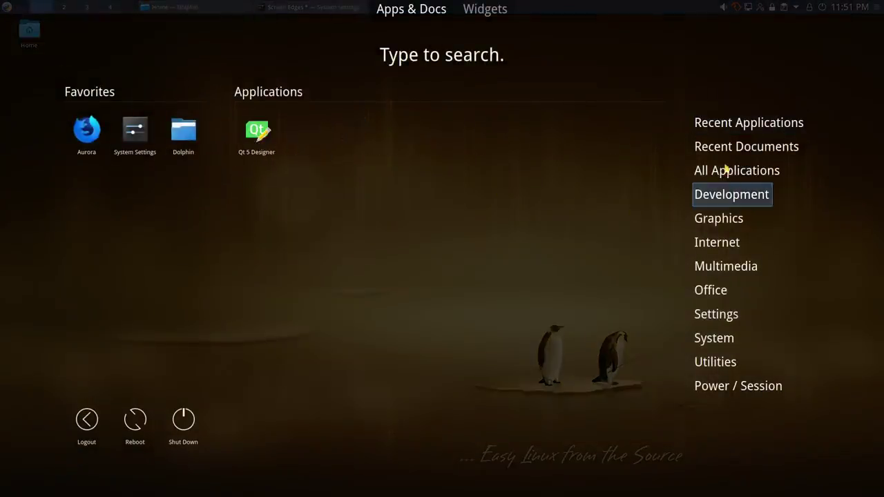
mouse_move(729, 205)
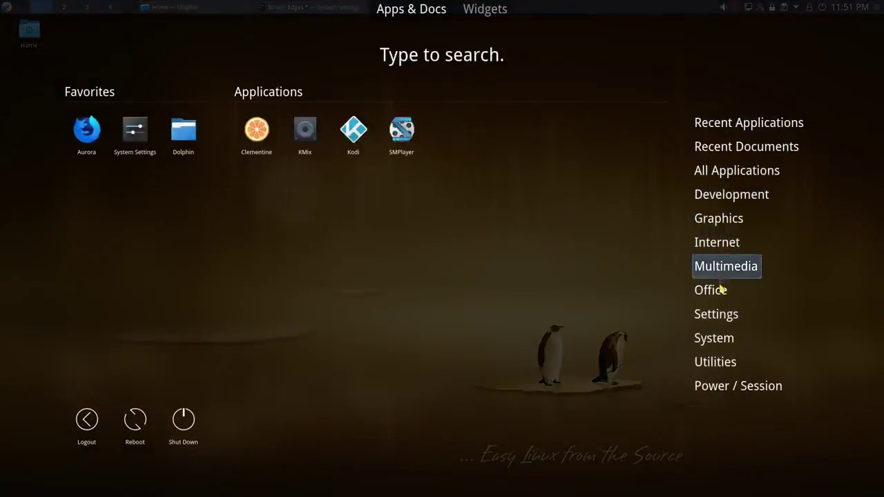
mouse_move(724, 366)
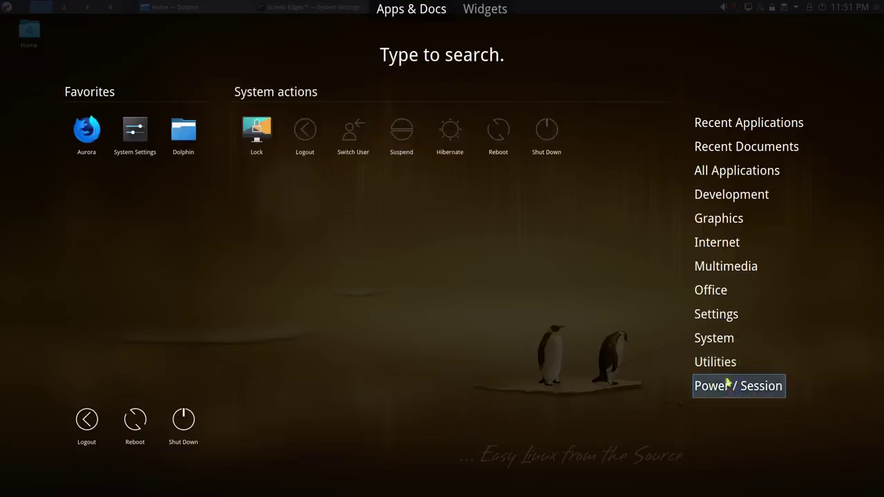
mouse_move(718, 218)
click(21, 200)
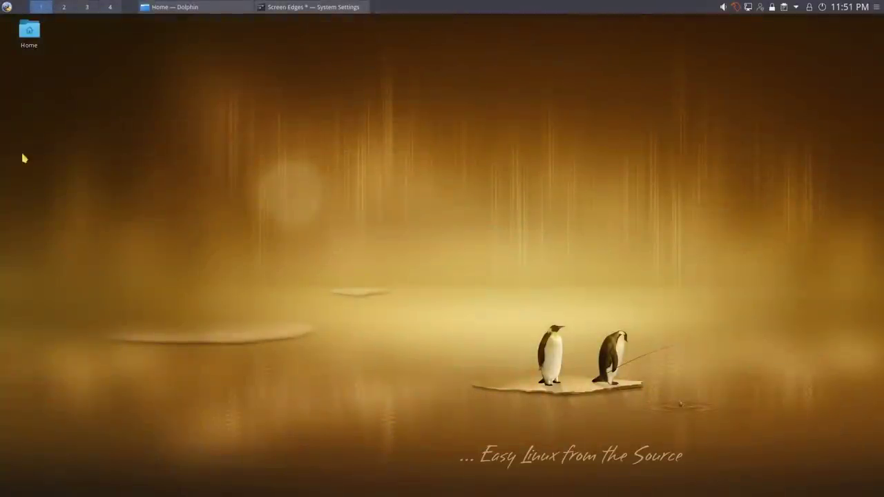
click(8, 9)
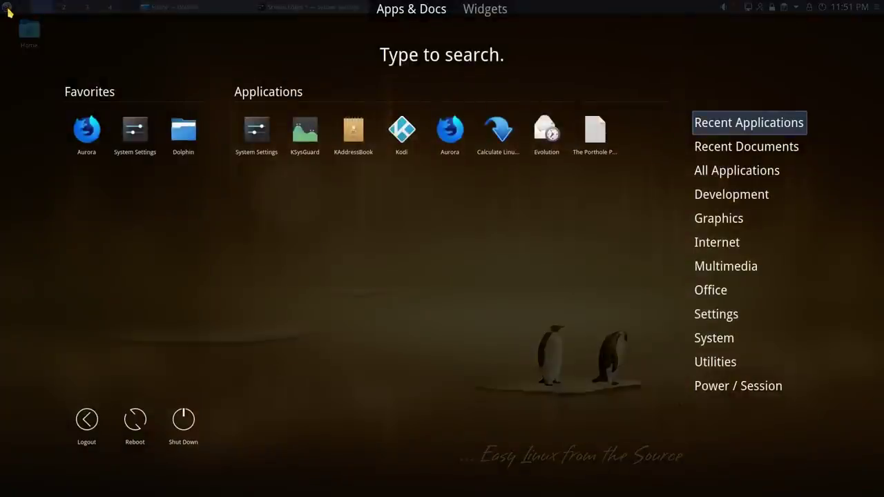
click(8, 9)
- Replace the panel's Application Dashboard with the alternative Application Launcher widget
right_click(8, 9)
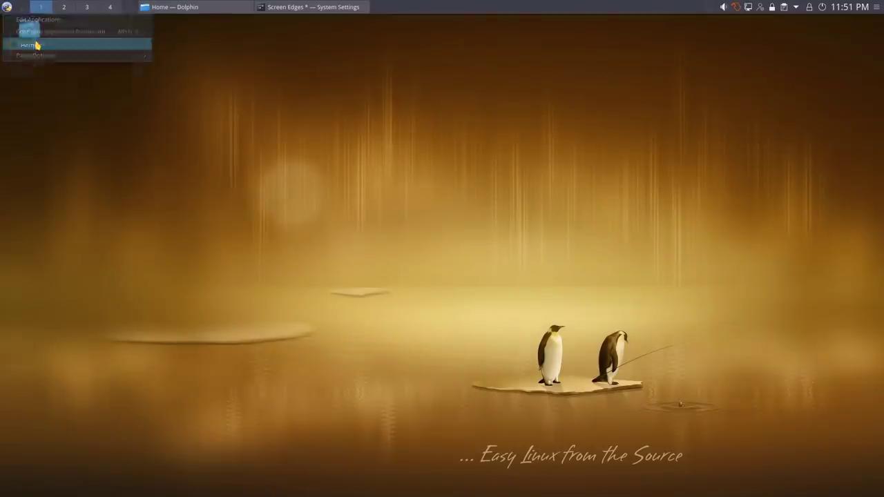
click(37, 45)
click(101, 89)
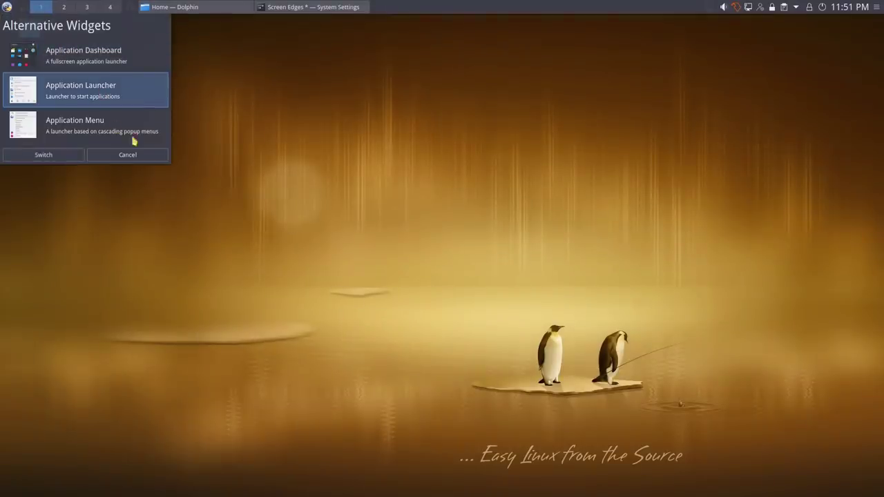
click(69, 156)
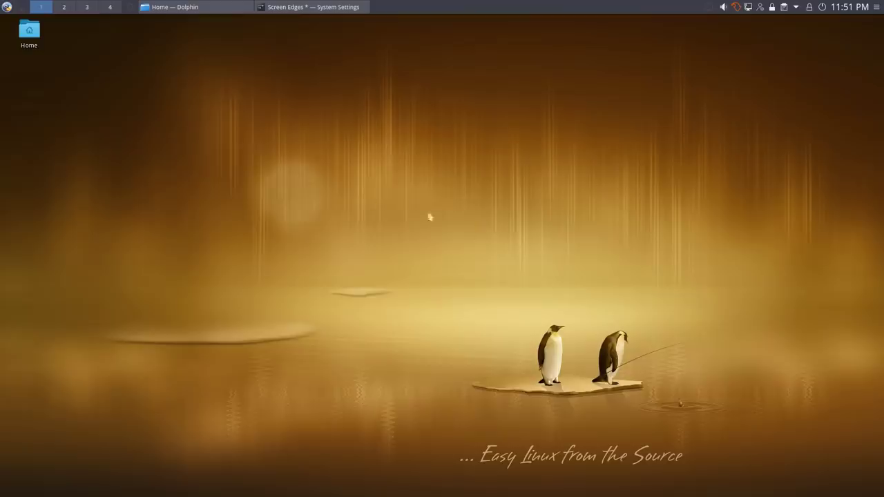
- Look through the Application Launcher's Favorites, Applications, Computer, History and Leave sections, and close it
click(7, 8)
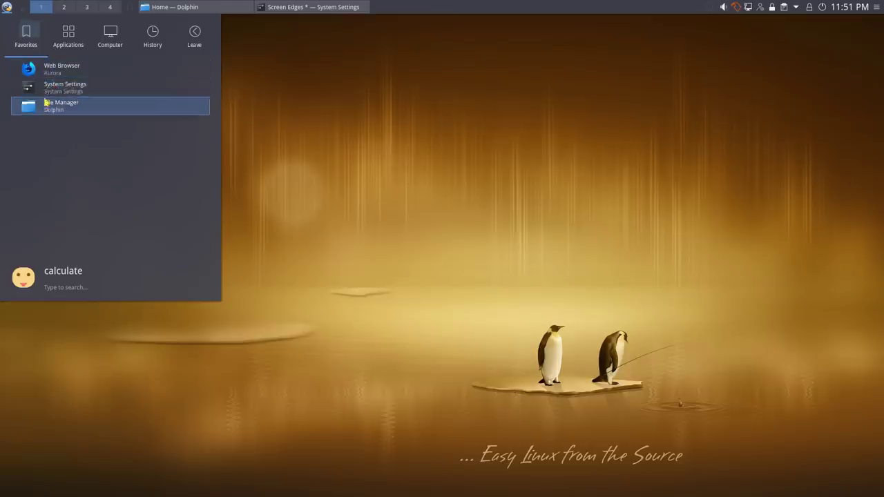
click(69, 34)
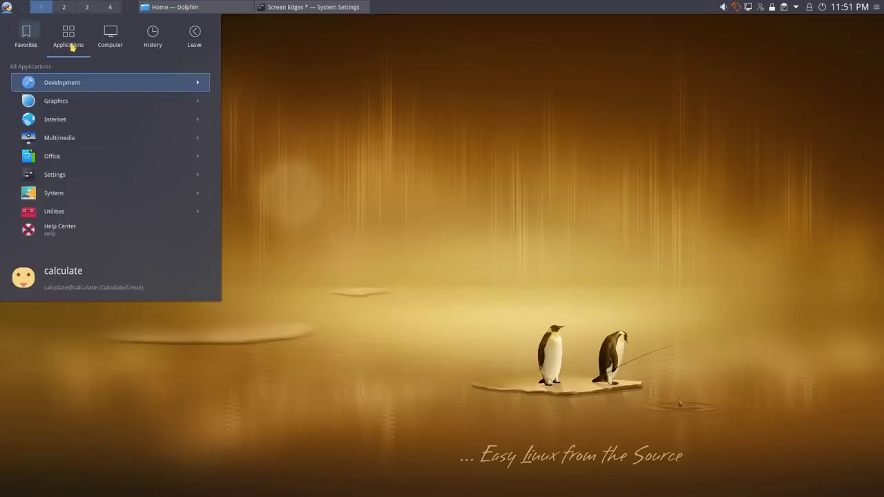
click(114, 43)
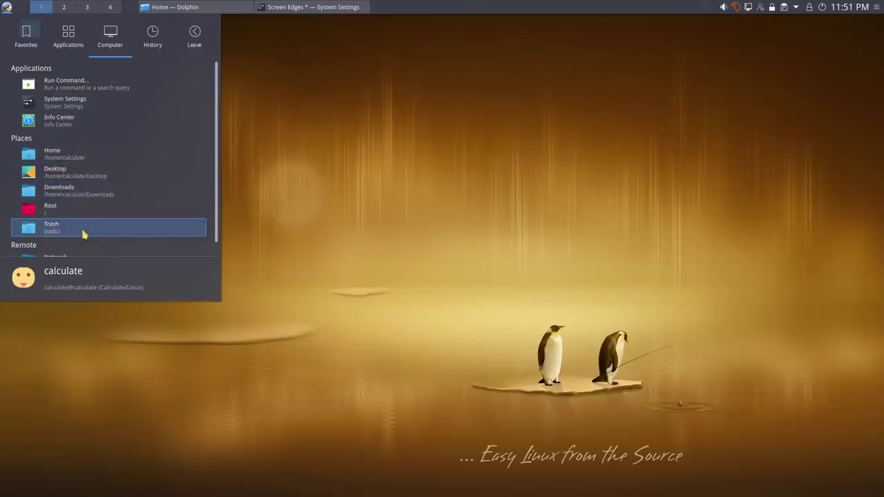
click(153, 41)
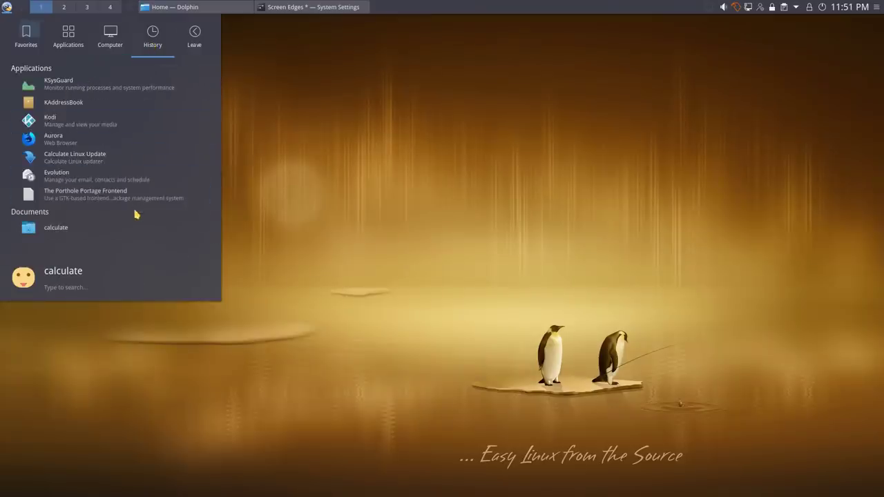
click(196, 35)
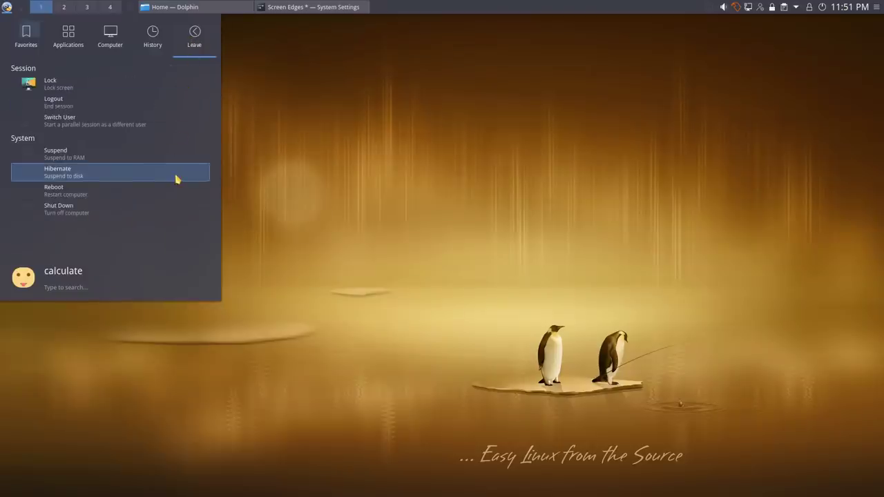
click(310, 131)
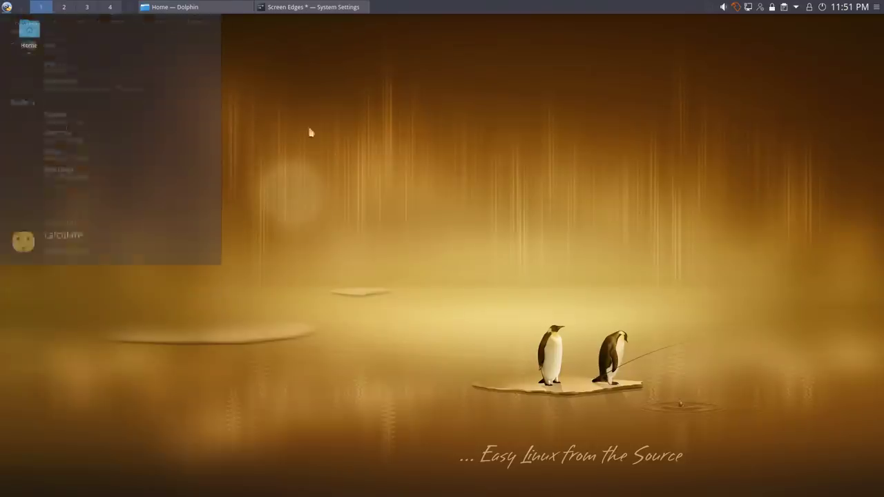
- Search the Application Launcher for "kodi", and close it without opening a result
click(7, 9)
text(kosl)
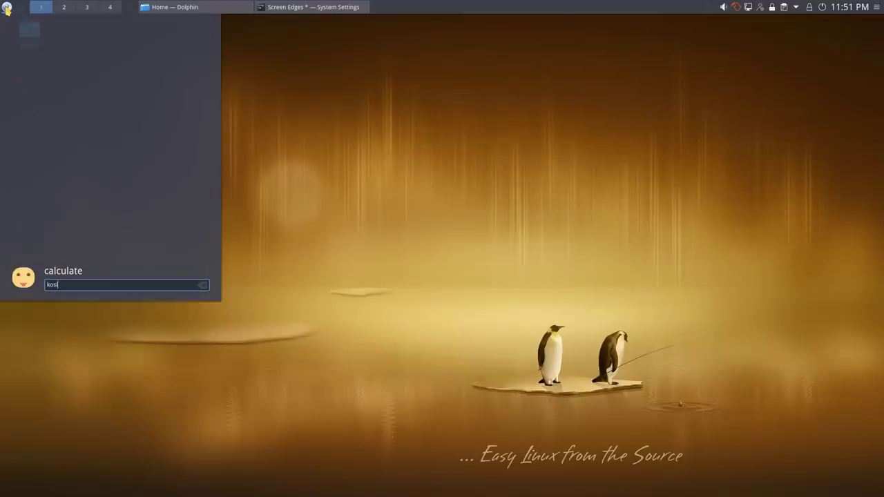
key(BackSpace)
key(BackSpace)
text(di)
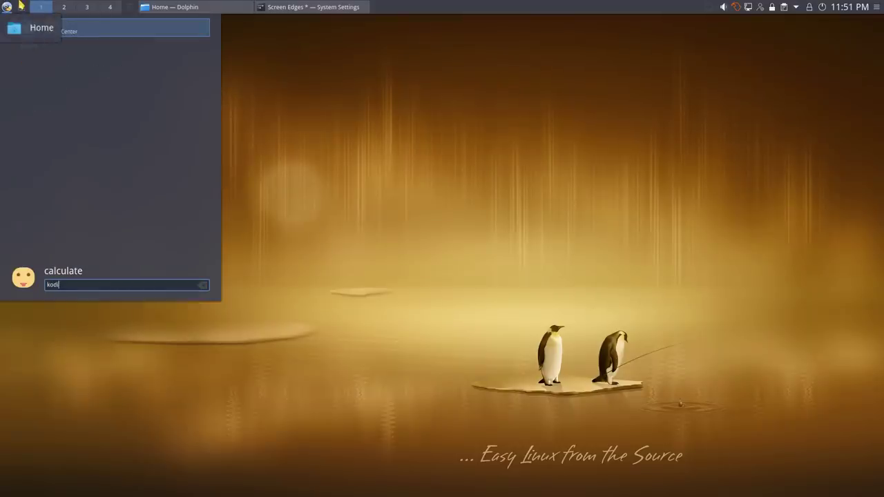
click(481, 197)
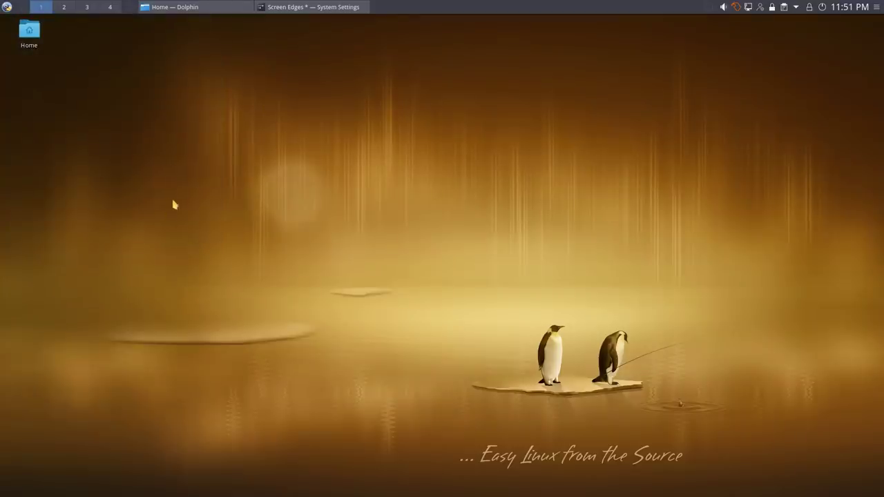
- Open the desktop's list of available widgets, look through it to the end, and close it without adding any
right_click(237, 152)
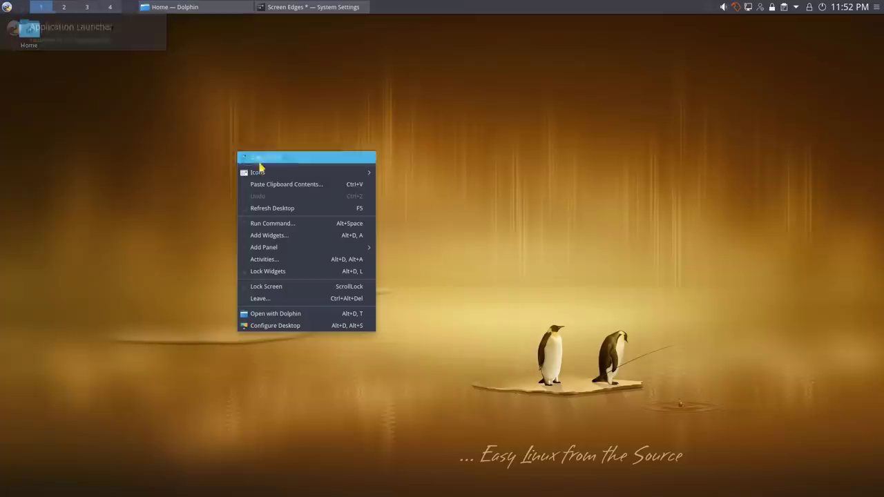
click(343, 237)
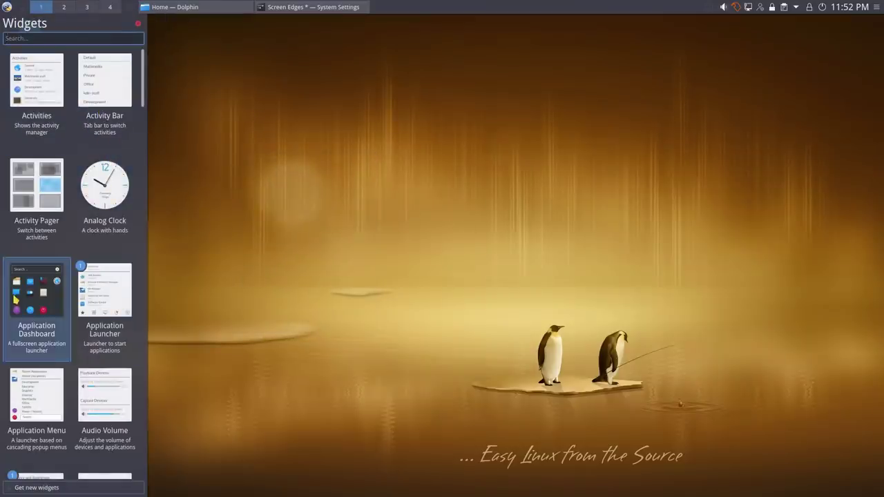
scroll(144, 123, down, 3)
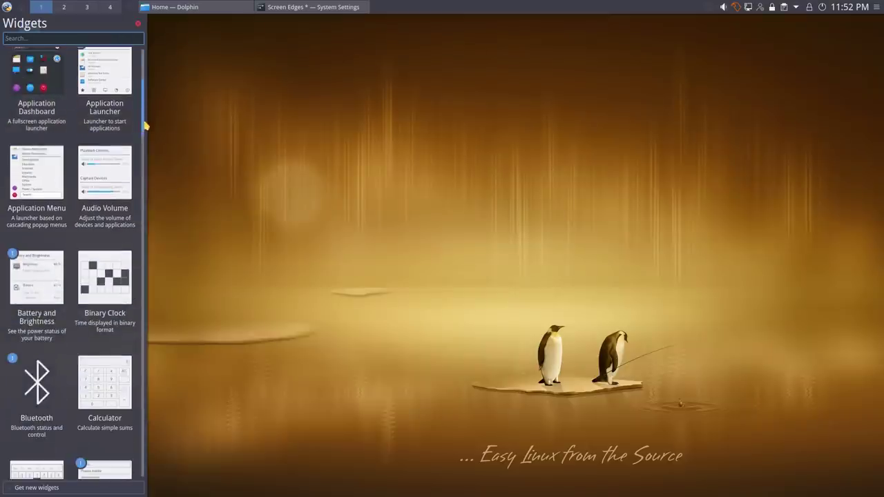
scroll(147, 139, down, 5)
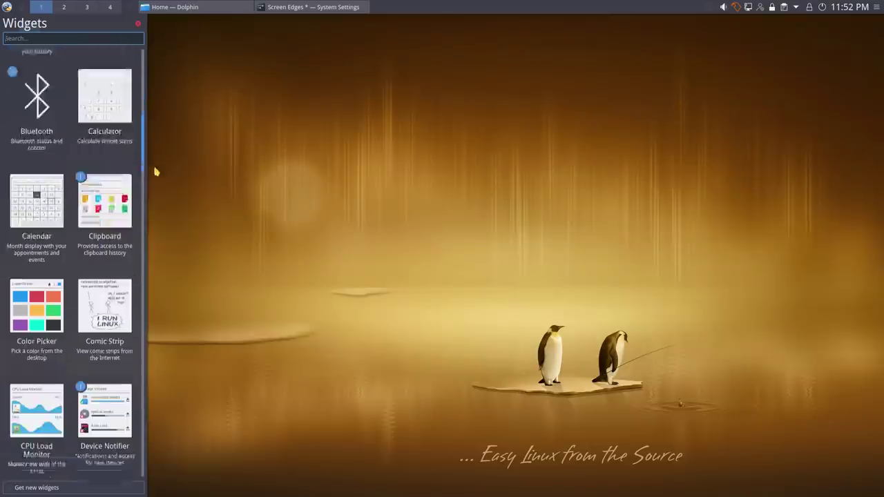
scroll(160, 190, down, 1)
scroll(160, 200, down, 2)
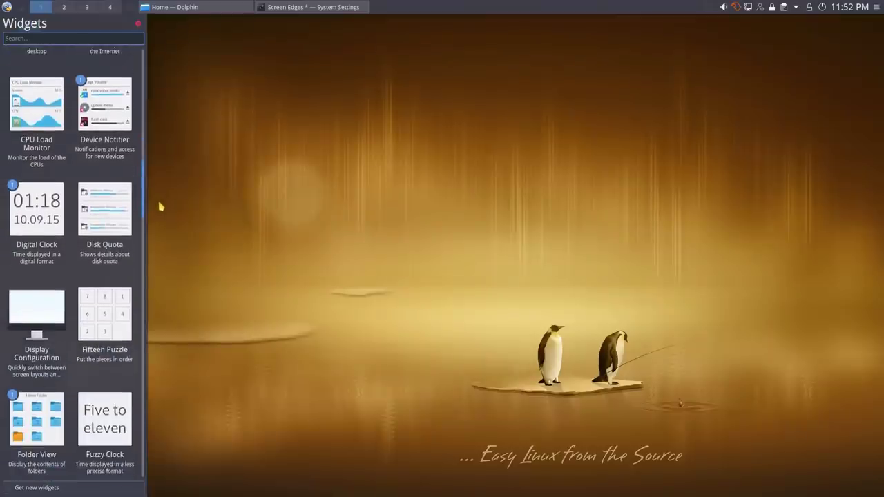
scroll(158, 215, down, 2)
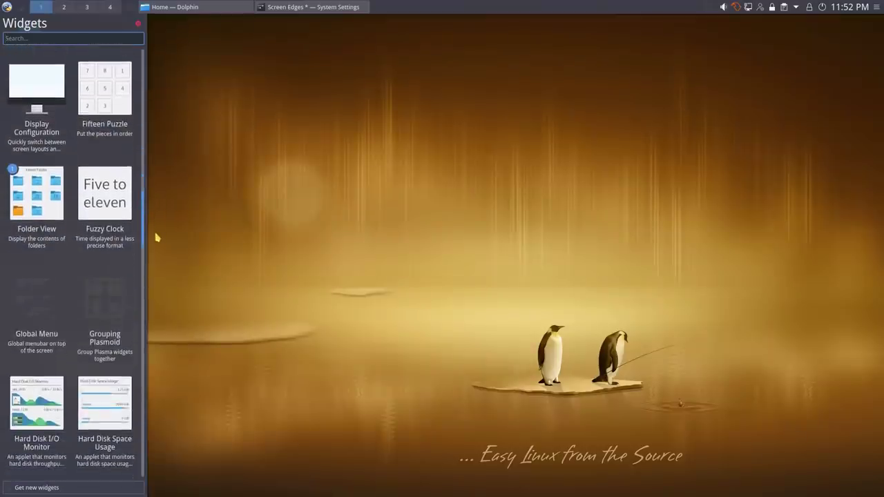
scroll(156, 263, down, 4)
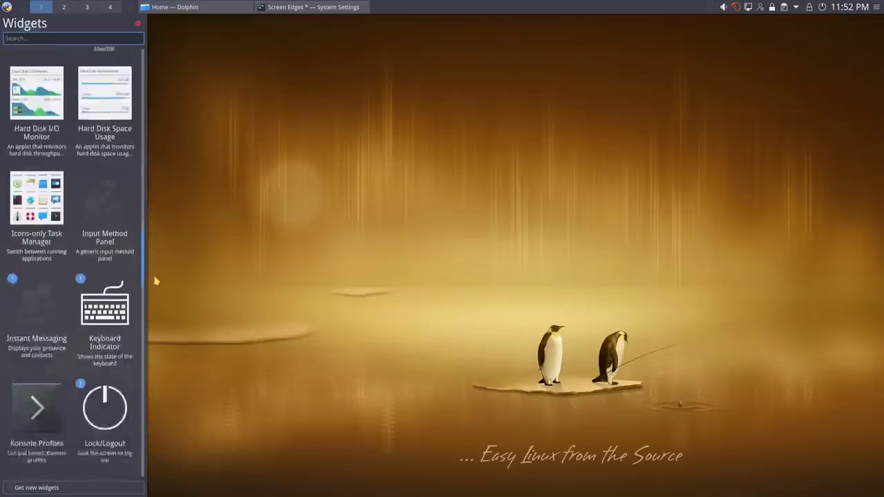
scroll(156, 298, down, 2)
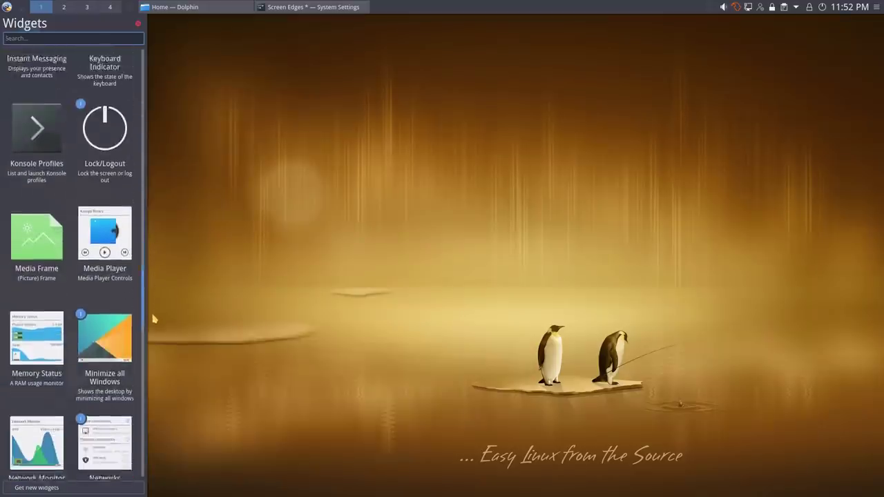
scroll(154, 321, down, 3)
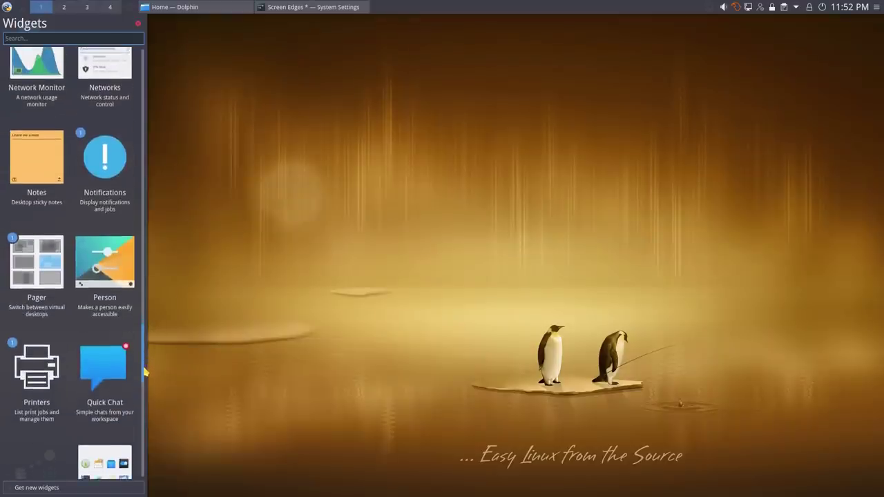
scroll(143, 384, down, 2)
drag(143, 396, 144, 475)
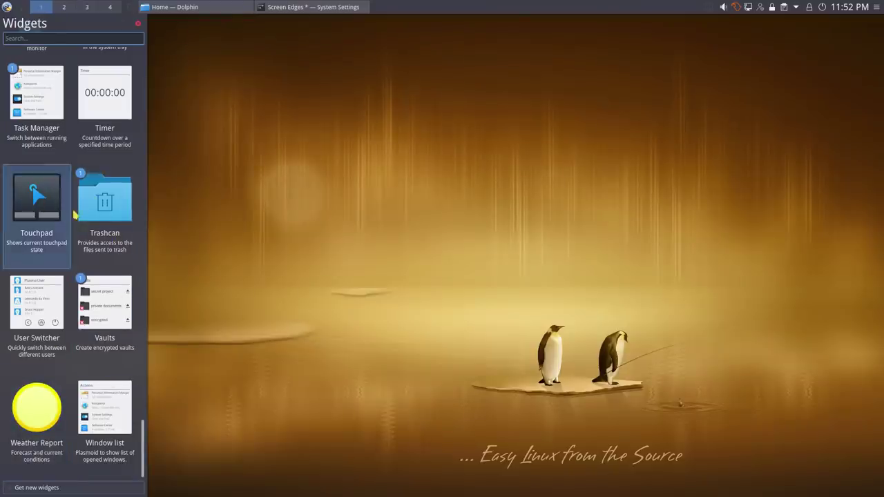
click(224, 187)
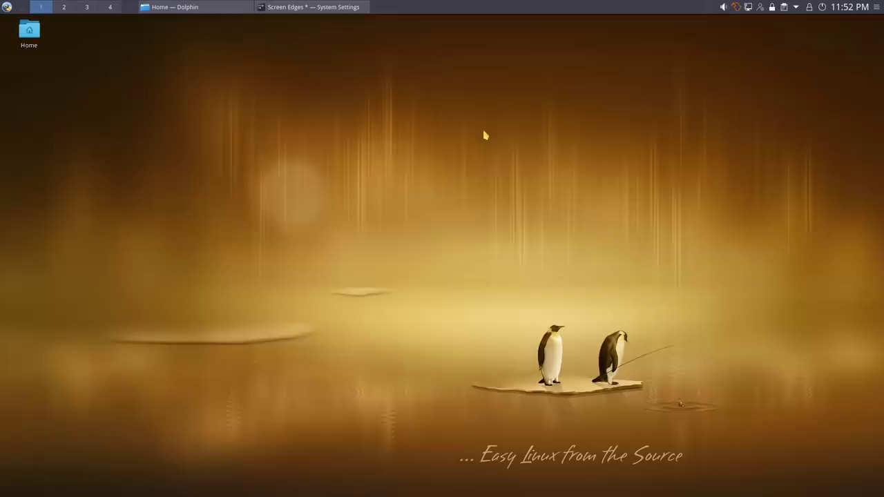
- View the panel's editing controls, and lock the widgets from the desktop
click(876, 7)
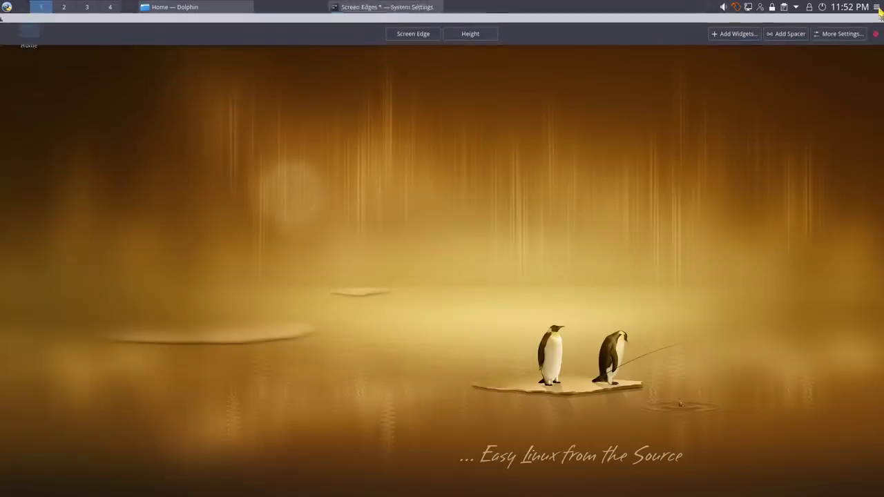
click(734, 143)
right_click(735, 142)
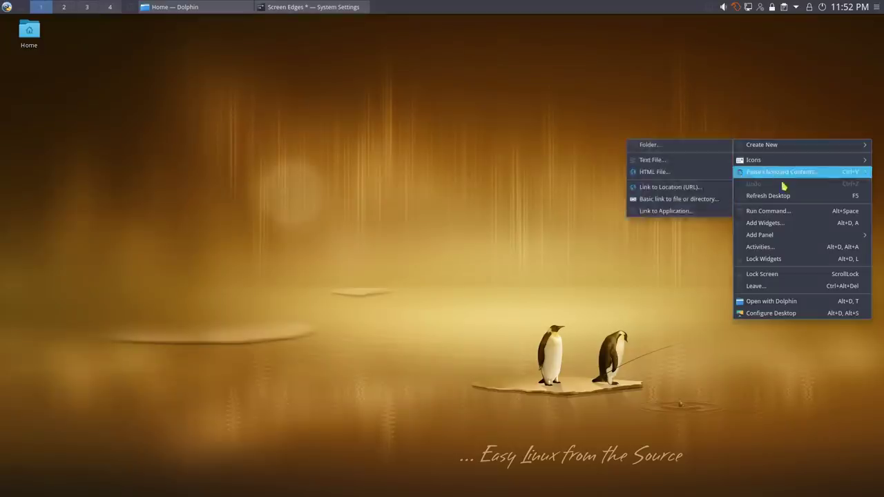
click(766, 260)
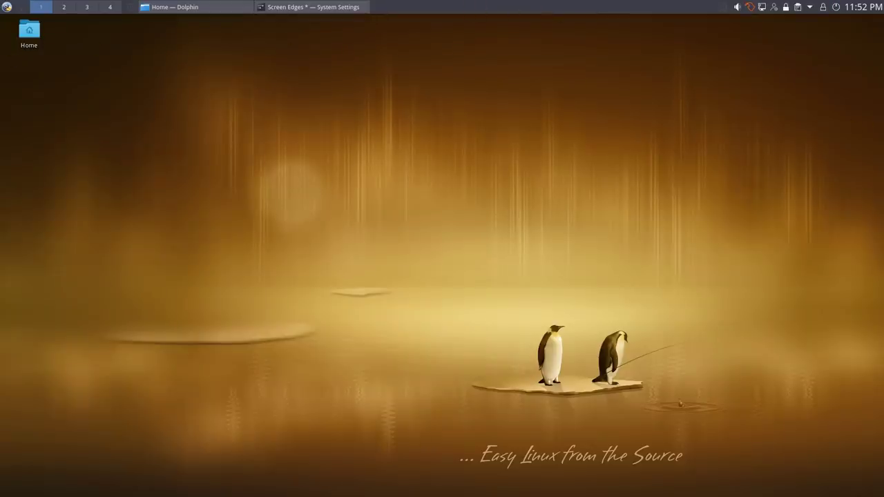
right_click(840, 53)
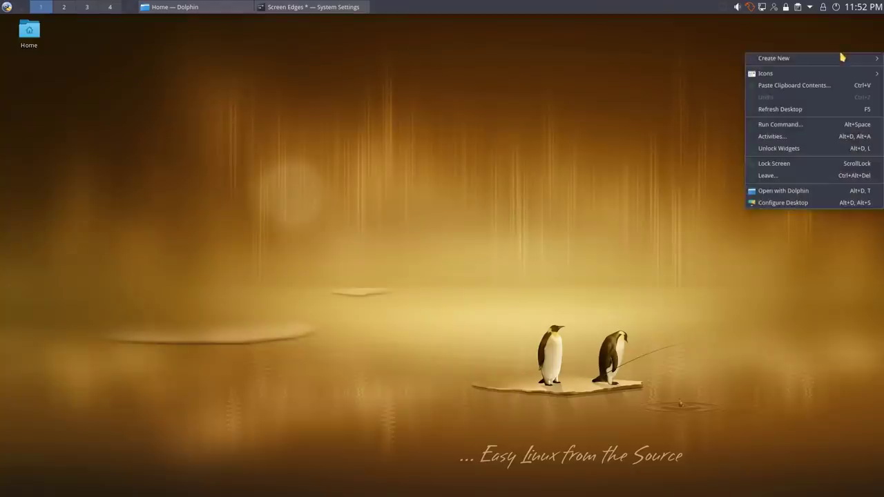
click(527, 192)
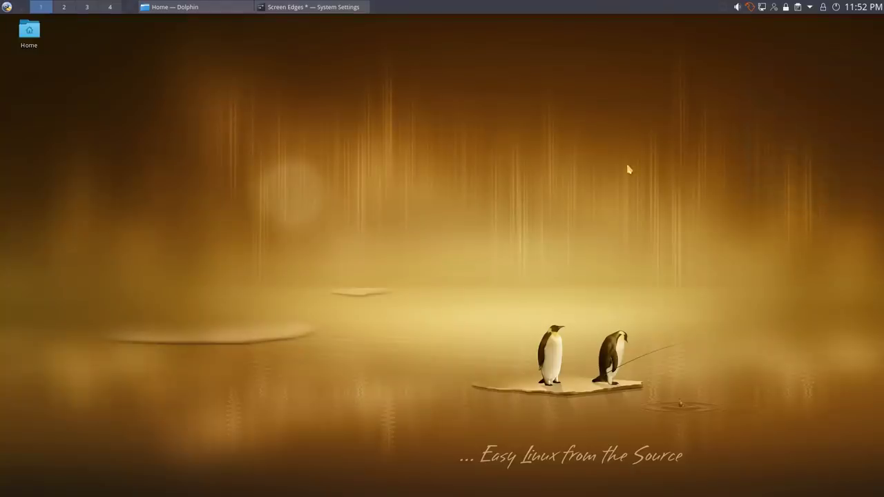
- Unlock the widgets through the Application Launcher's options, and look at which options it offers when unlocked
right_click(7, 9)
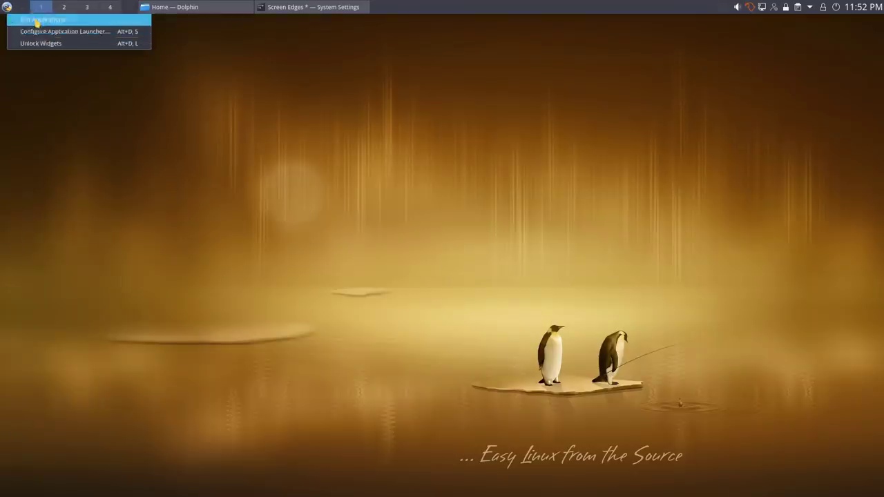
click(40, 44)
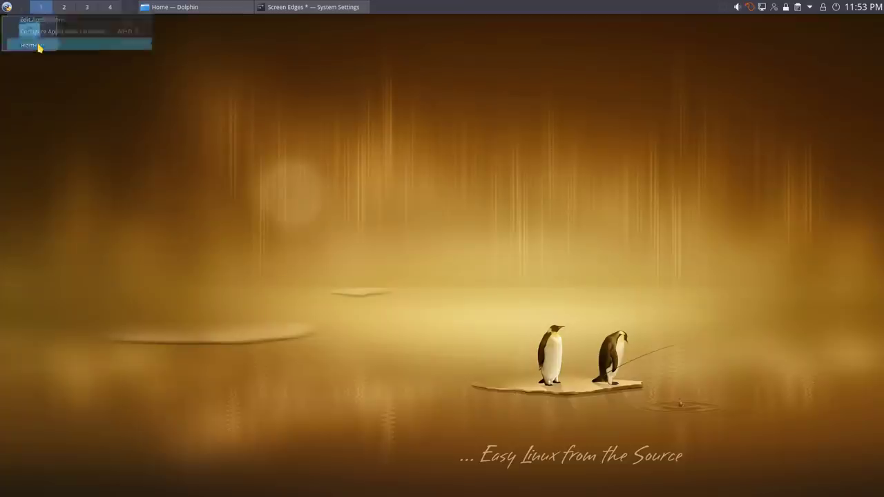
right_click(7, 9)
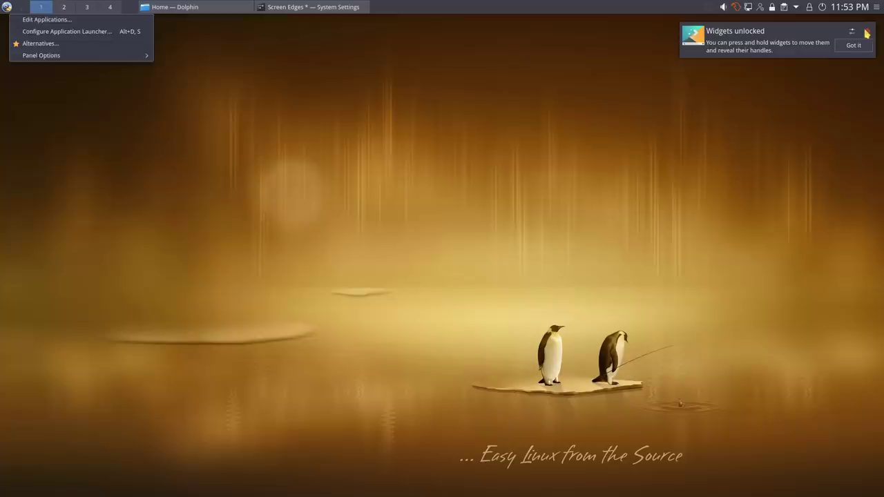
click(597, 152)
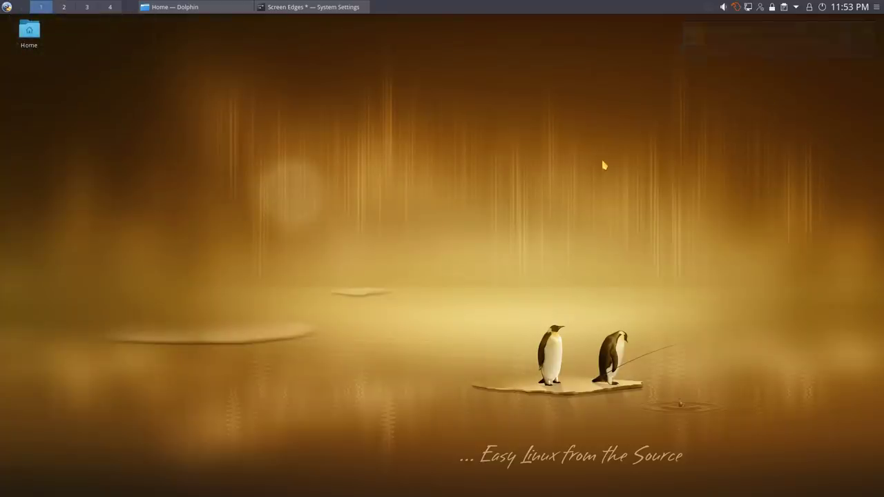
- Lock the desktop widgets, and open the desktop configuration, moving its window nearer the middle of the screen
right_click(603, 164)
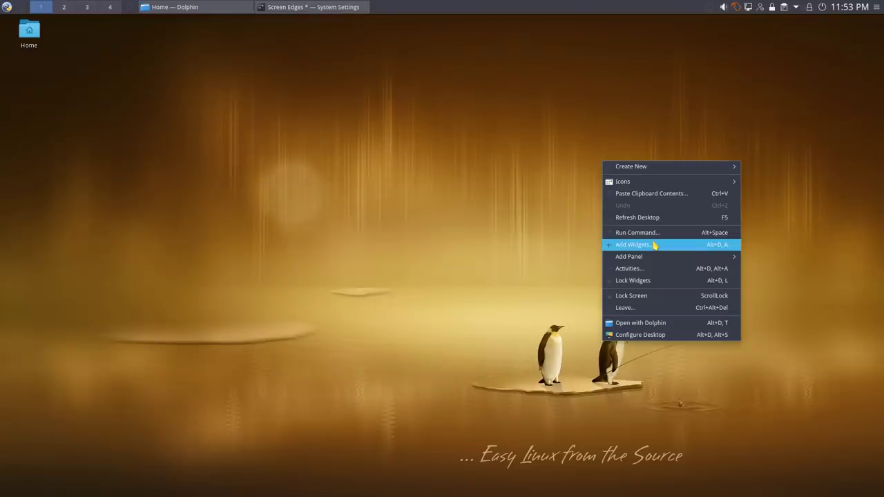
click(651, 281)
right_click(589, 266)
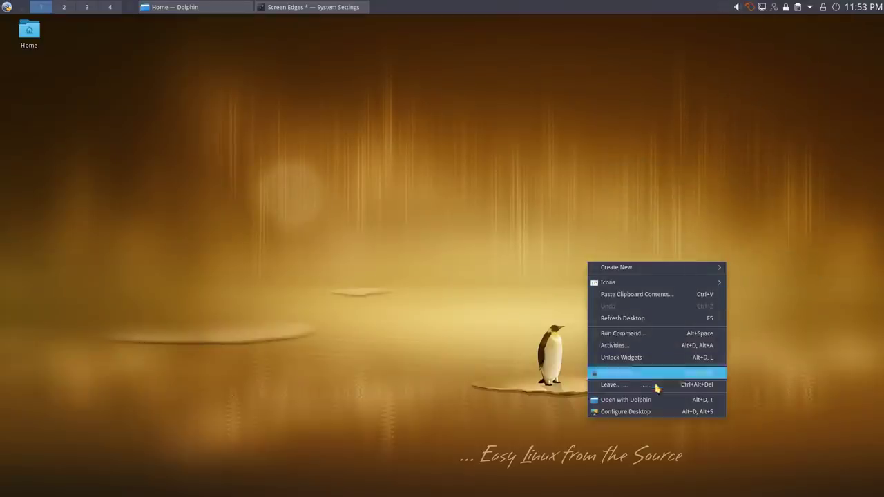
click(651, 411)
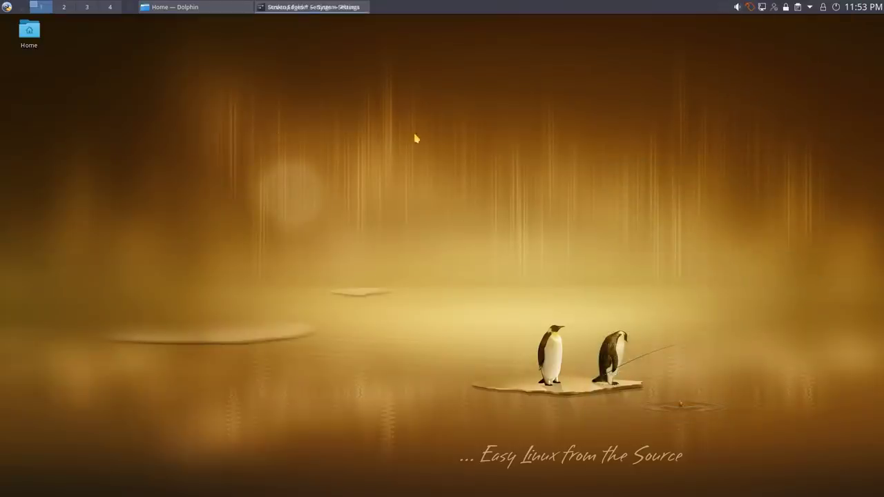
drag(220, 36, 436, 110)
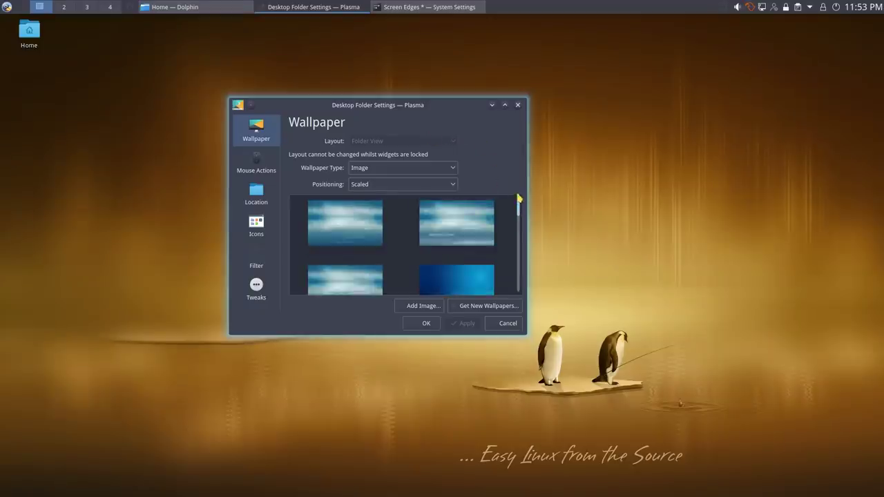
- Look through the available wallpapers and the Mouse Actions settings
scroll(520, 222, down, 3)
scroll(520, 222, up, 4)
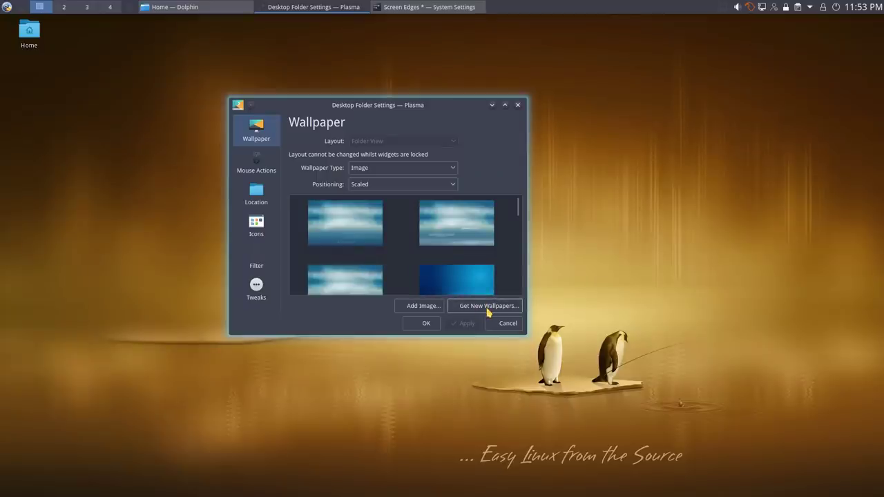
click(270, 162)
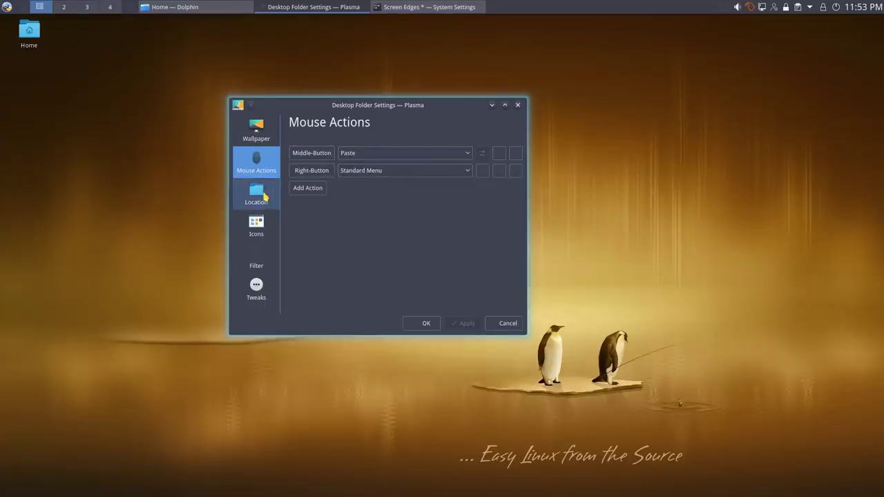
- Apply the Downloads place as the desktop's location, and switch it back to showing the Desktop folder
click(264, 197)
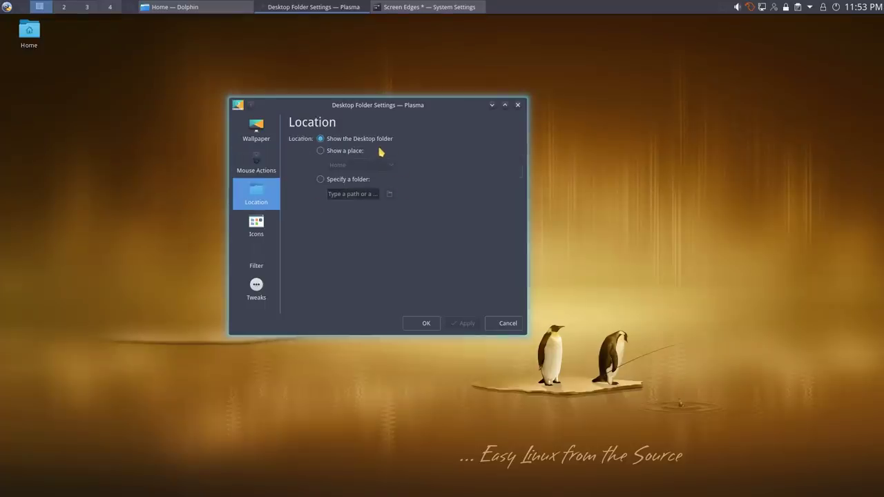
click(320, 151)
click(339, 166)
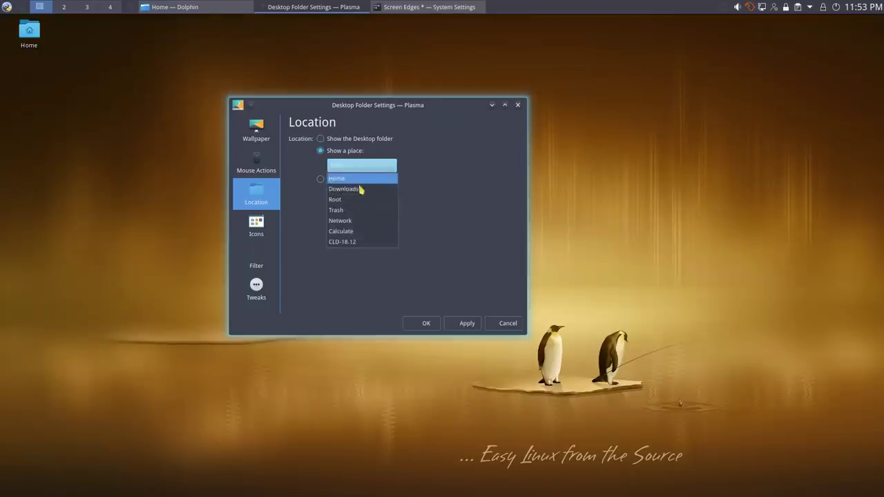
click(359, 194)
click(461, 323)
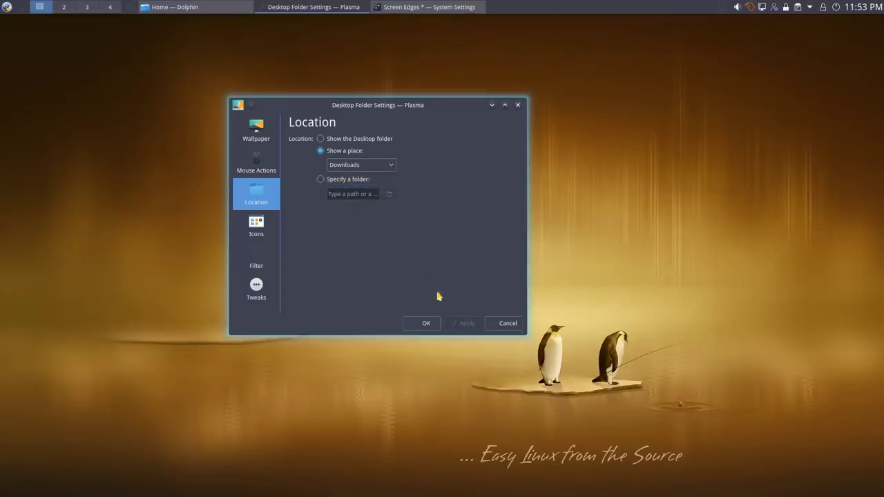
drag(375, 118, 415, 125)
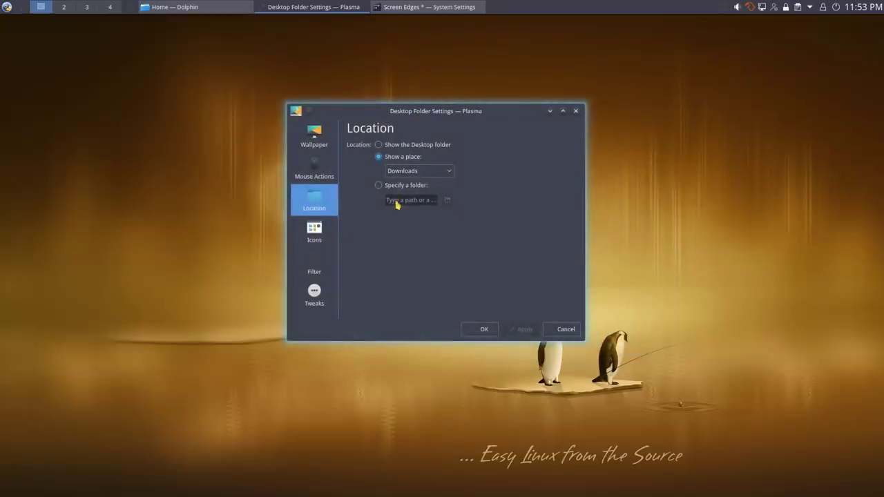
click(417, 146)
click(522, 329)
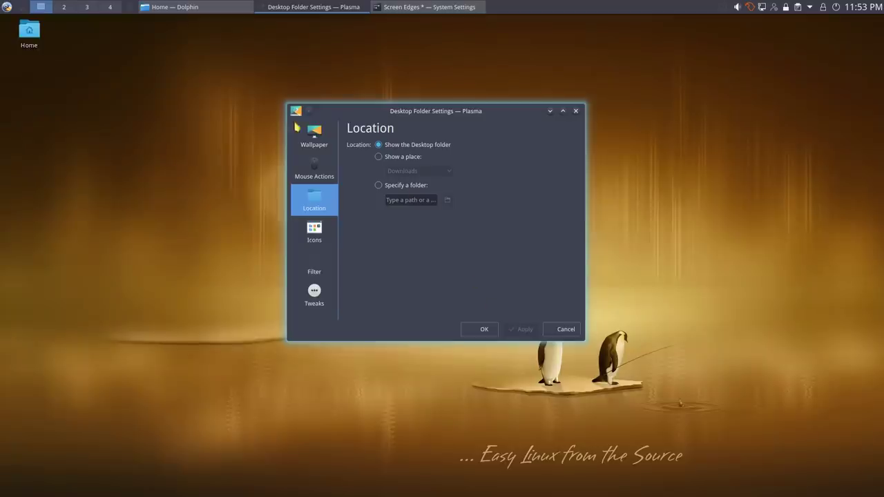
- Set the desktop's location to show the Root place, and apply it
click(391, 157)
click(431, 170)
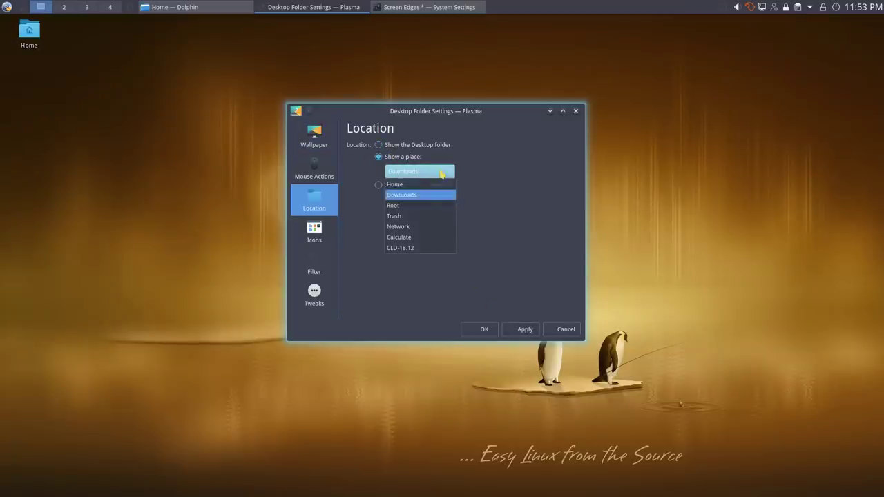
click(415, 205)
click(526, 328)
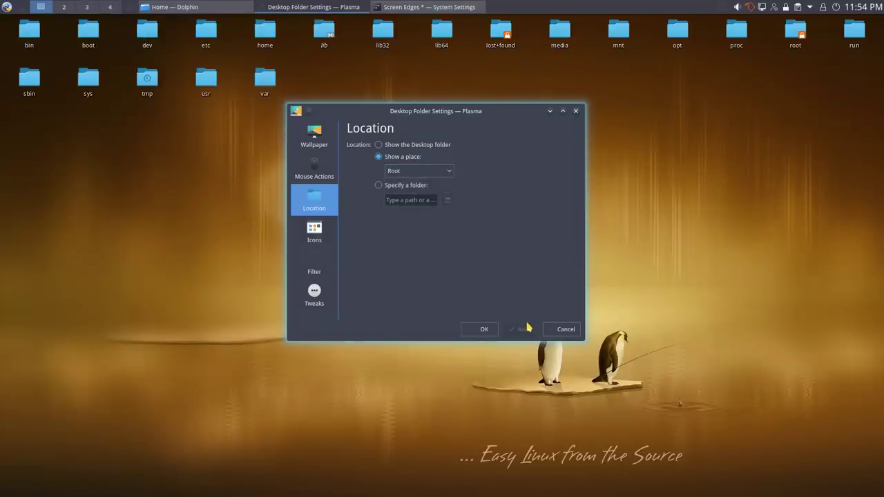
- Apply the Downloads place and the Home place in turn as the location shown on the desktop
click(412, 172)
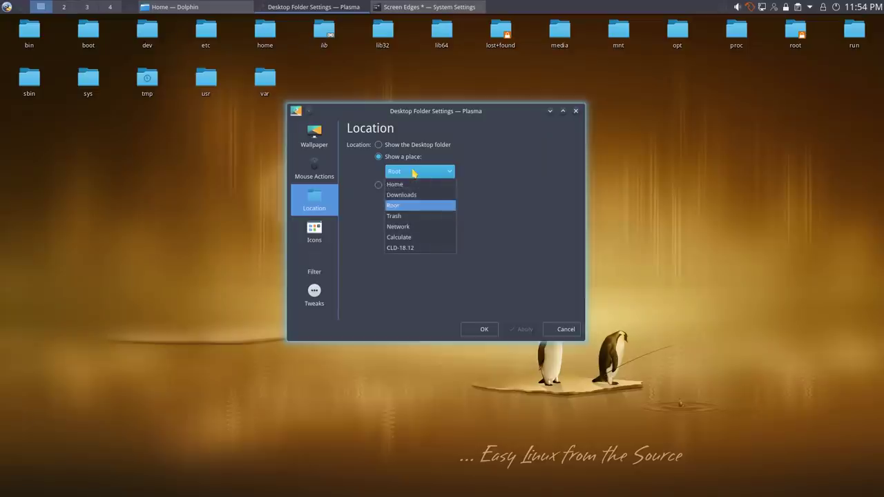
click(417, 196)
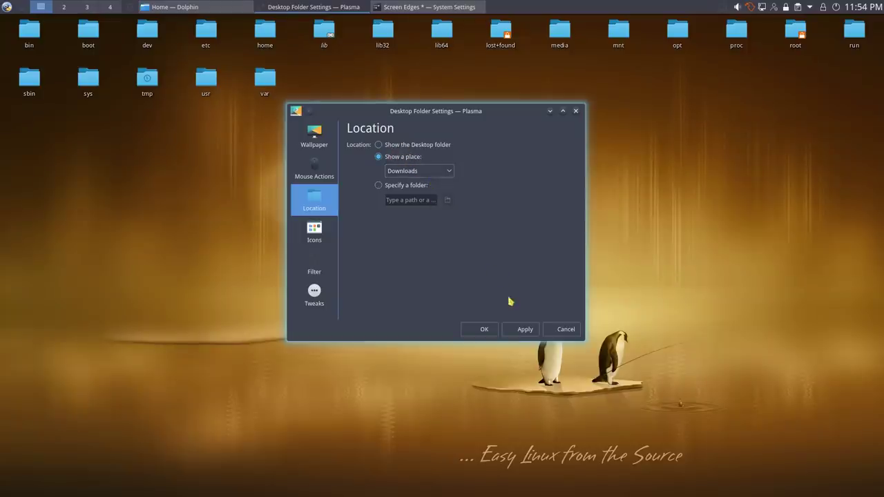
click(526, 329)
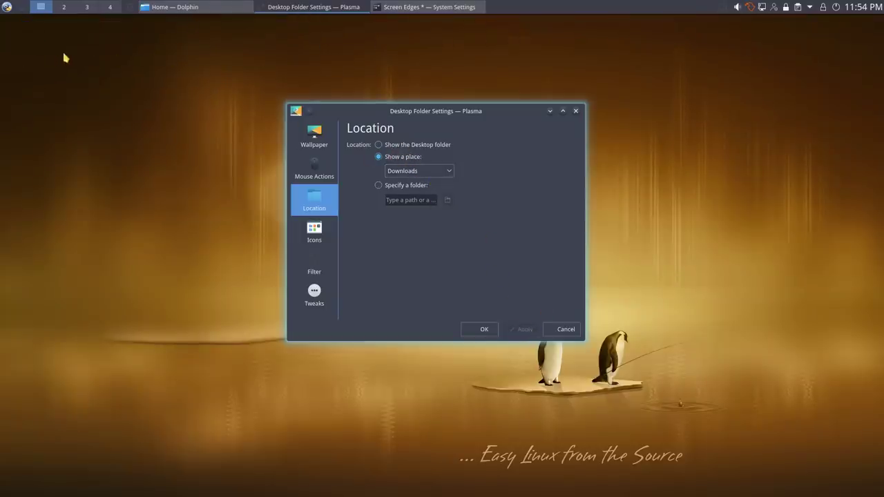
click(448, 172)
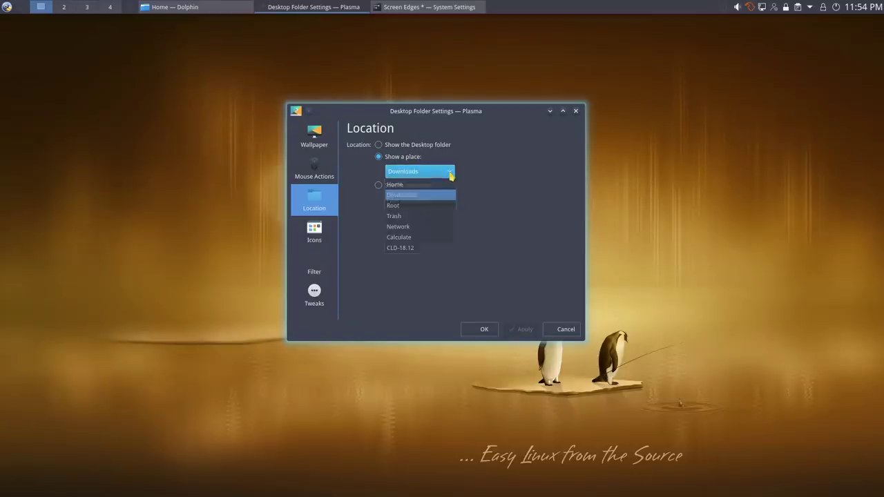
click(418, 184)
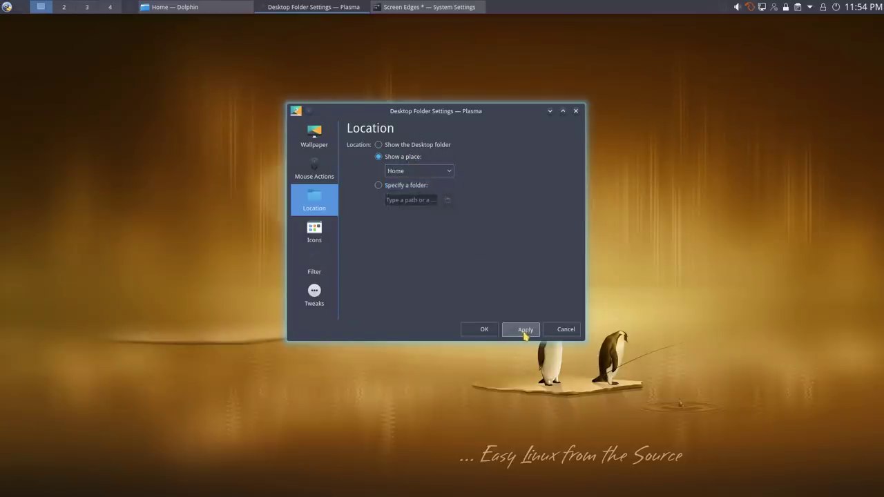
click(524, 329)
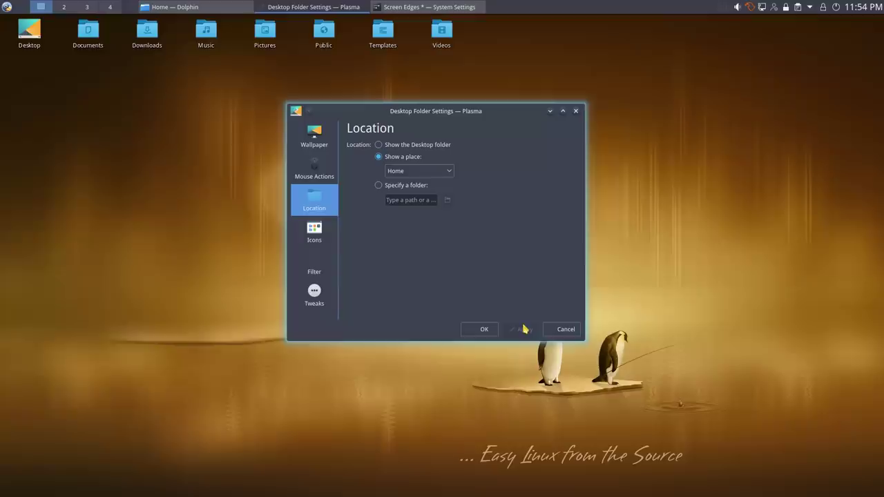
- Set the location to show the Desktop folder and apply it, trying the Specify a folder option briefly
click(394, 146)
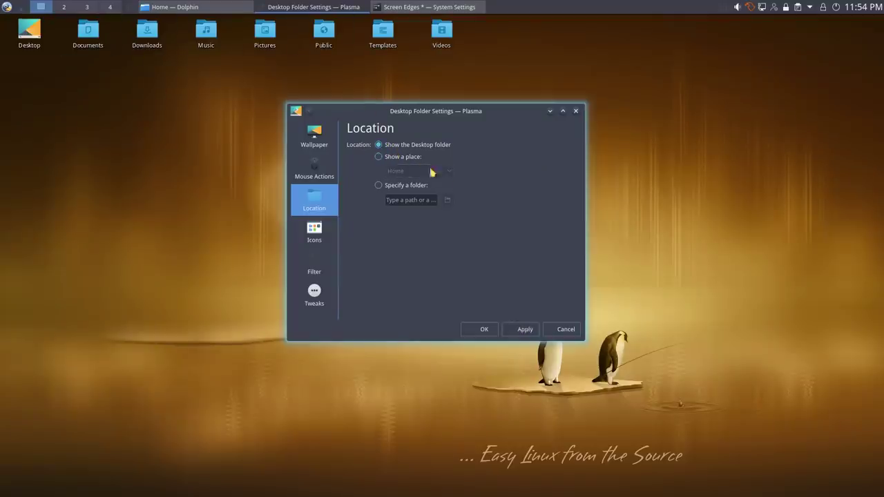
click(523, 331)
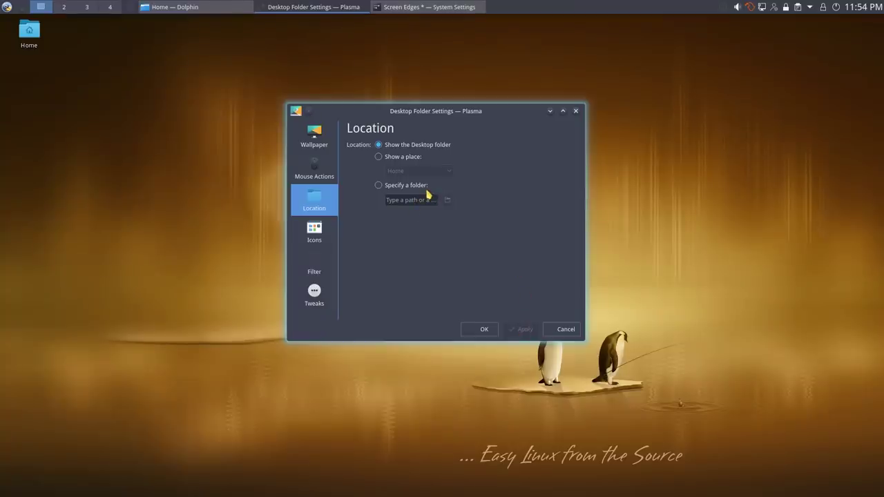
click(404, 188)
click(379, 146)
- Examine the Icons settings' choices for Arrange in, Align and Sort by, without changing any
click(337, 234)
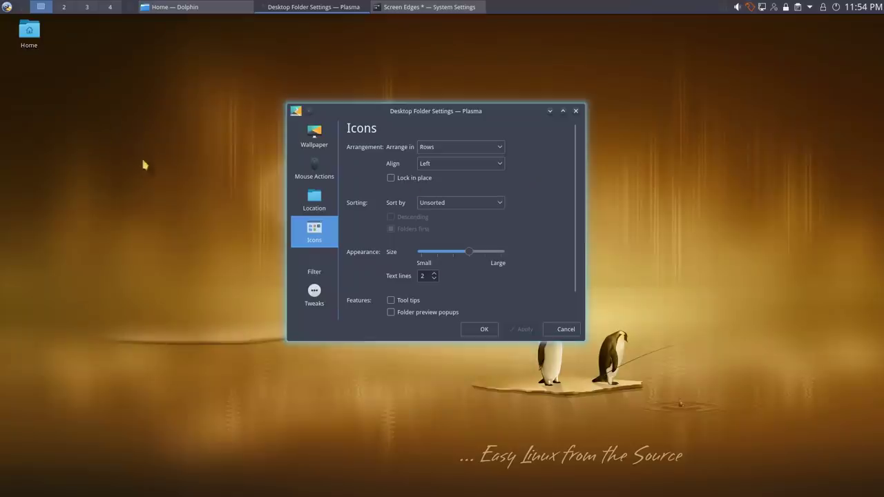
click(487, 147)
click(488, 146)
click(500, 164)
click(499, 165)
click(501, 202)
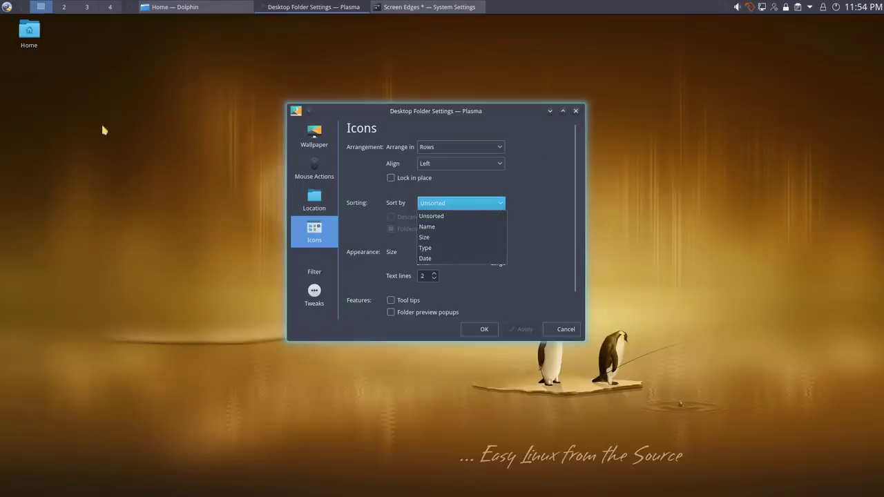
click(524, 248)
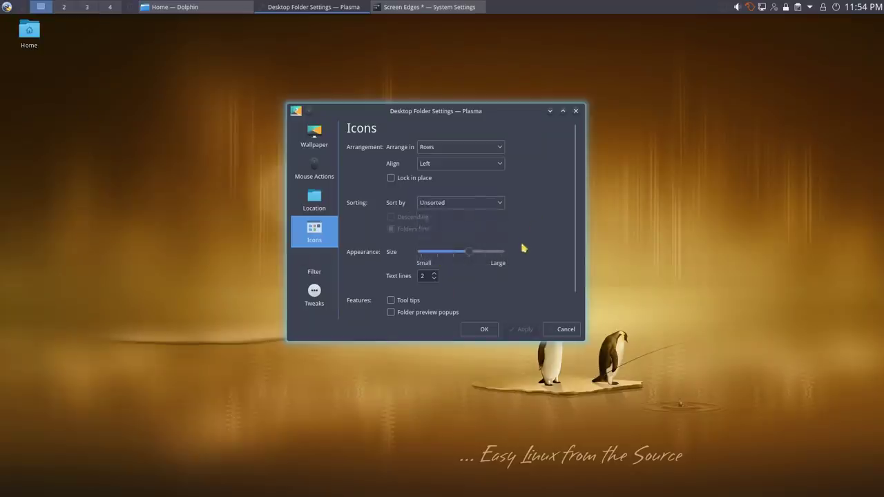
- Reduce the desktop icon size in two stages down to the smallest setting, applying each change
drag(475, 254, 437, 251)
click(525, 330)
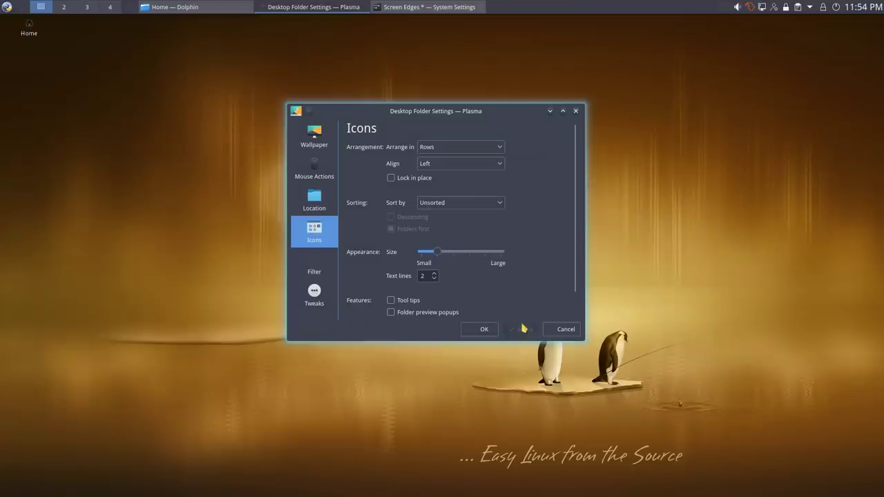
drag(439, 252, 405, 253)
click(523, 329)
- Enlarge the desktop icons to the largest size and apply it, and reduce them to a middle size and apply again
drag(419, 253, 499, 253)
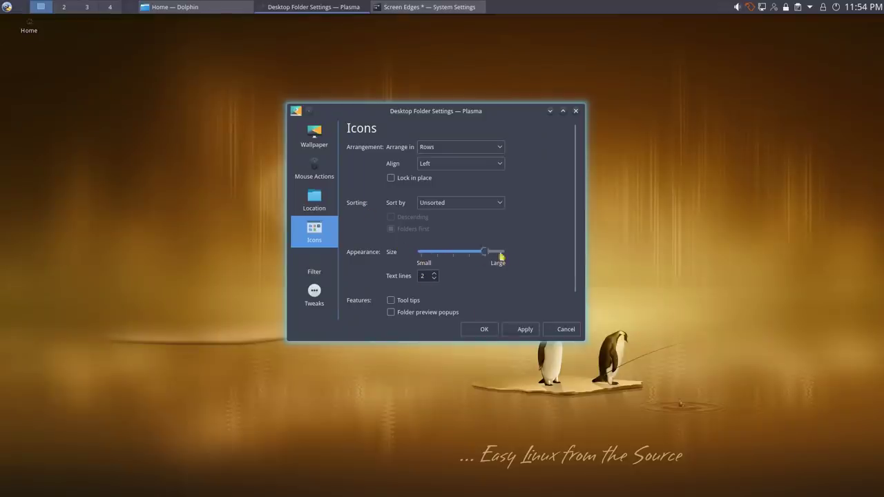
click(524, 329)
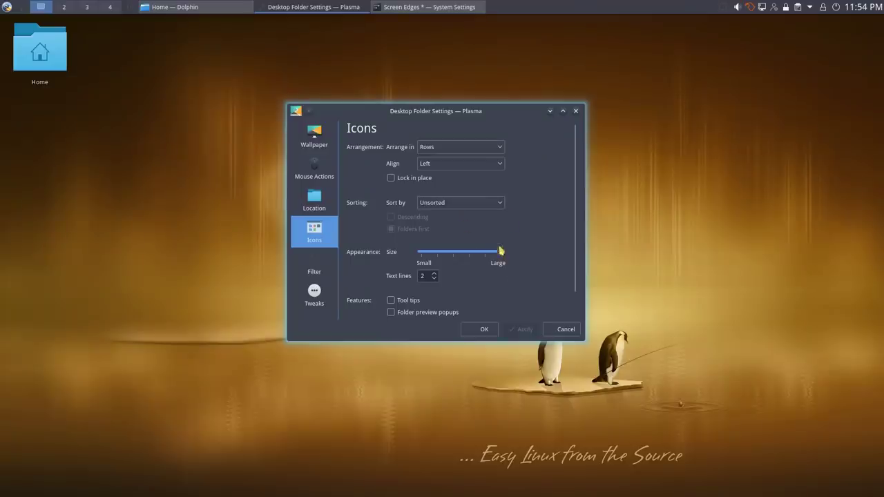
drag(501, 251, 469, 252)
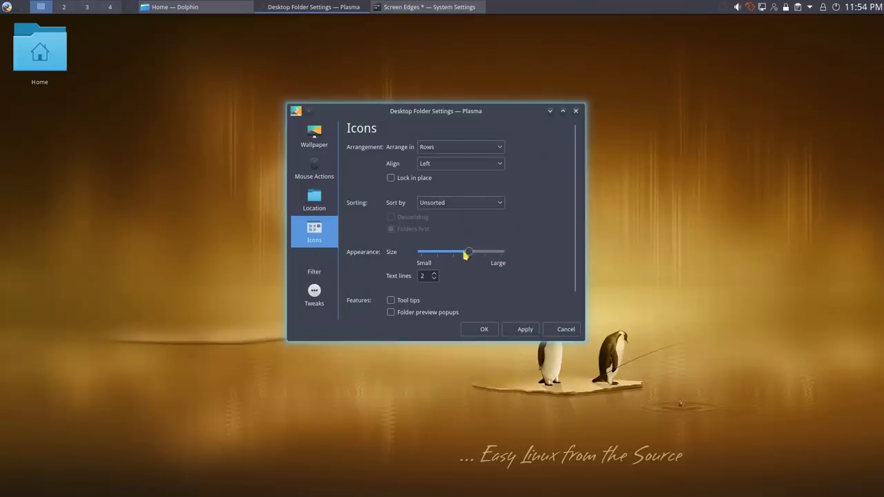
click(525, 329)
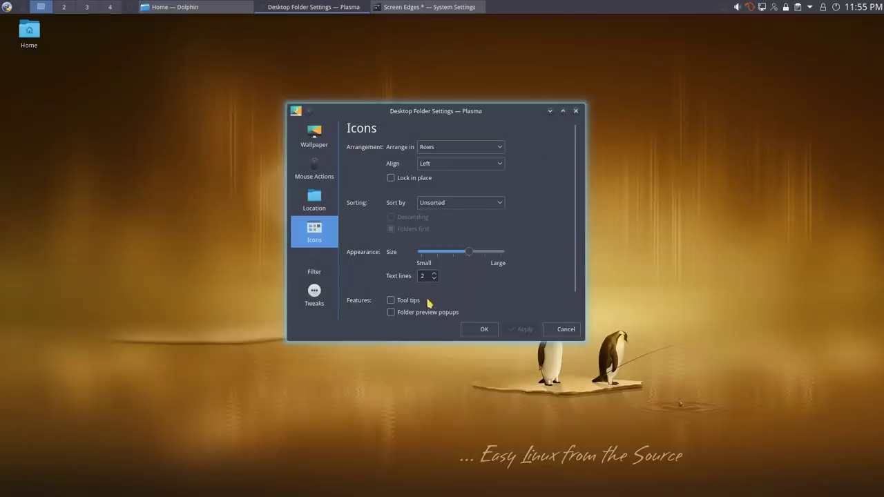
- Review the remaining icon features and the Tweaks settings, and close the desktop folder settings unchanged
scroll(428, 302, down, 1)
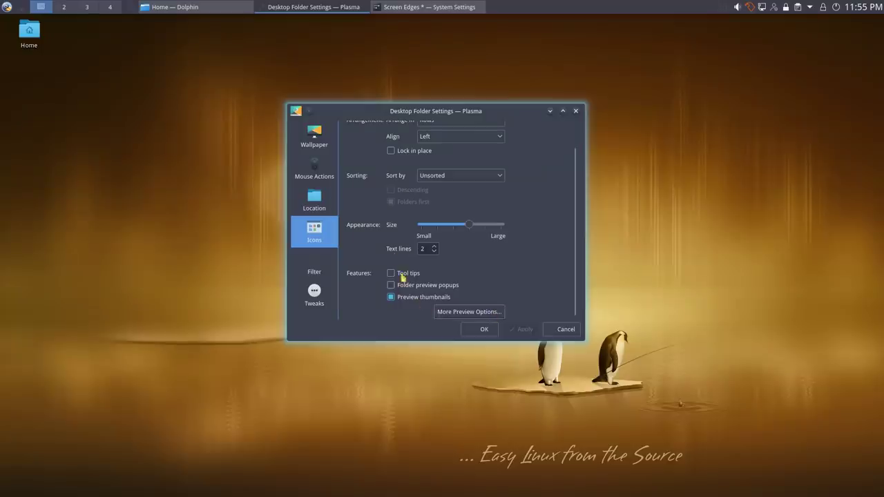
click(315, 296)
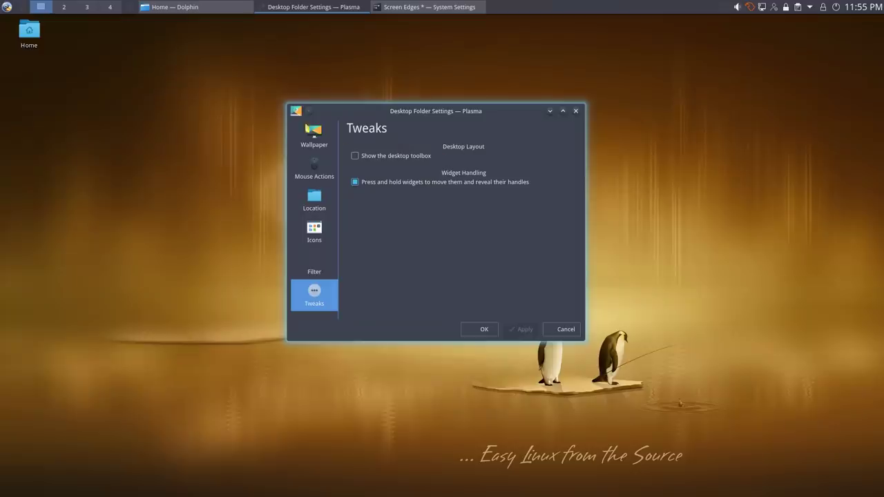
click(575, 111)
- Examine the Create New choices that the desktop's context menu offers
right_click(553, 221)
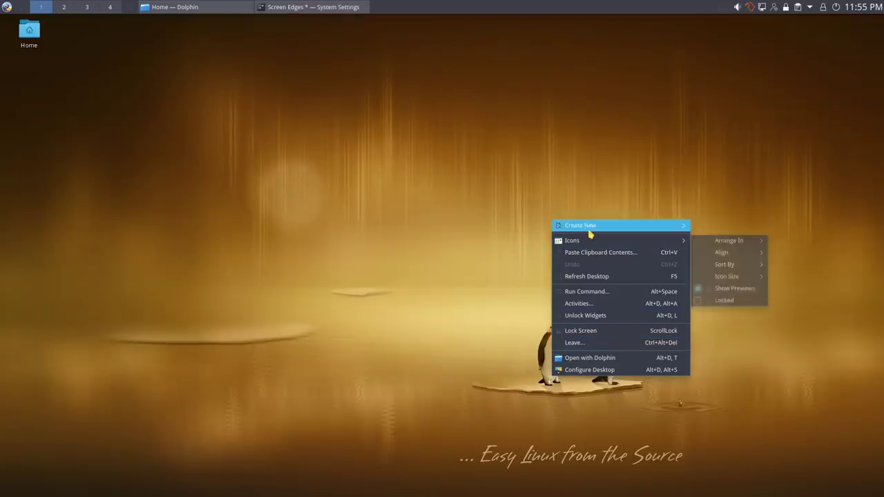
mouse_move(587, 228)
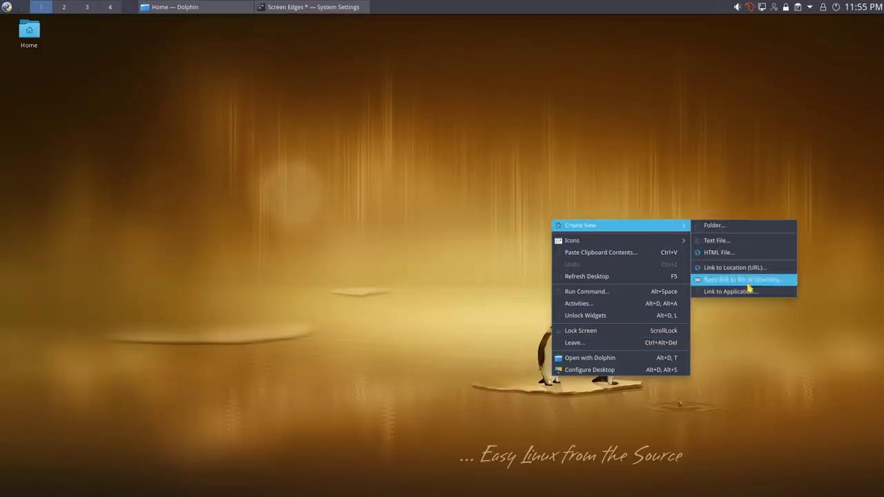
click(205, 122)
- Reopen the desktop folder settings and look over the Location and Wallpaper pages
right_click(205, 122)
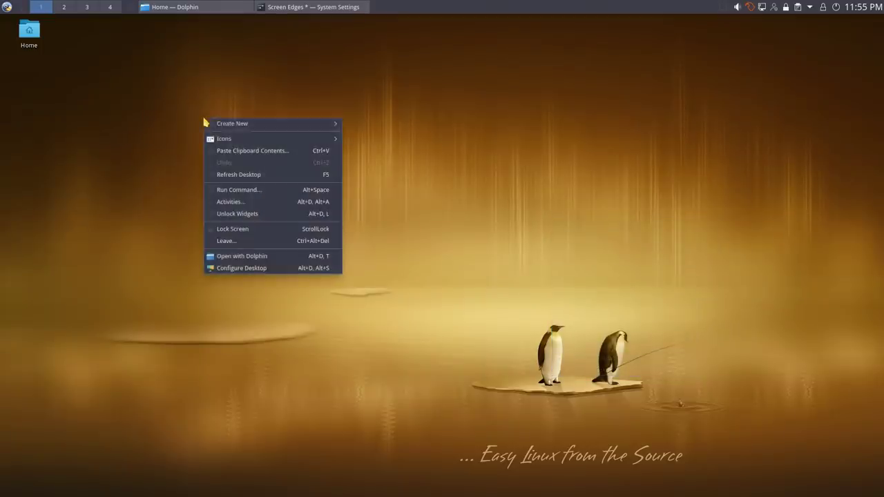
mouse_move(253, 141)
click(276, 269)
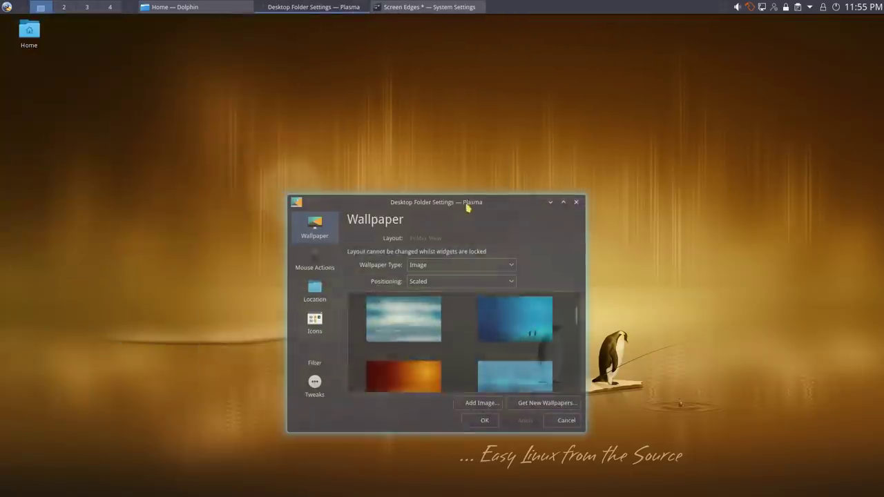
click(314, 261)
click(330, 285)
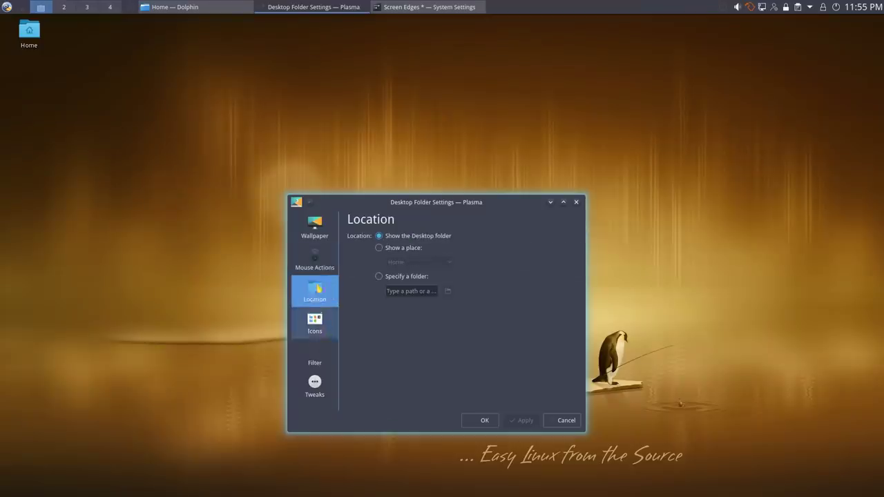
click(313, 227)
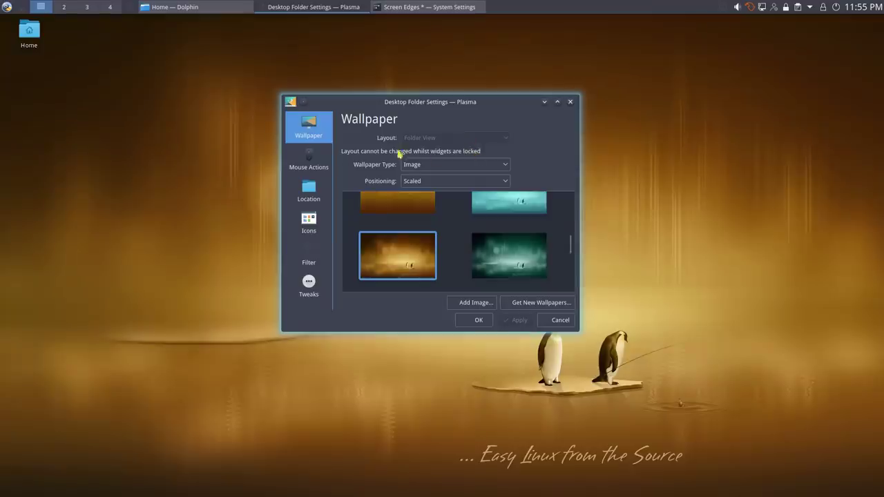
- Unlock the widgets and apply the Desktop layout to the desktop
right_click(730, 195)
click(780, 289)
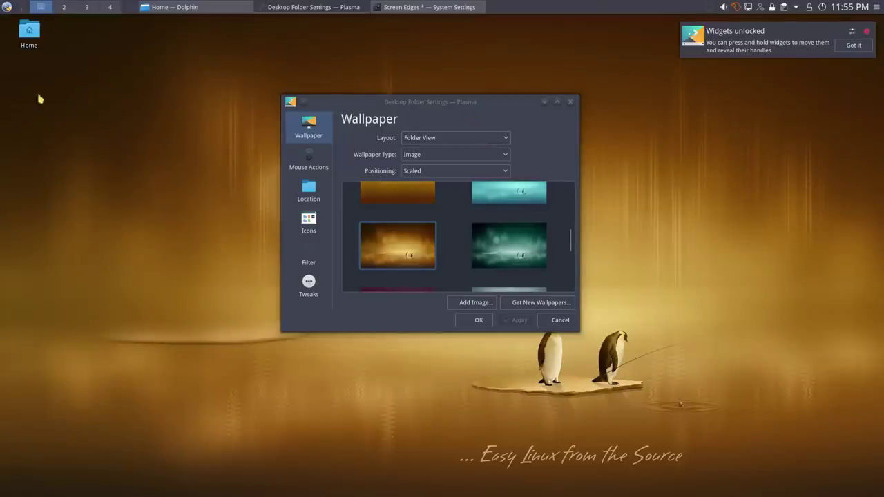
click(505, 140)
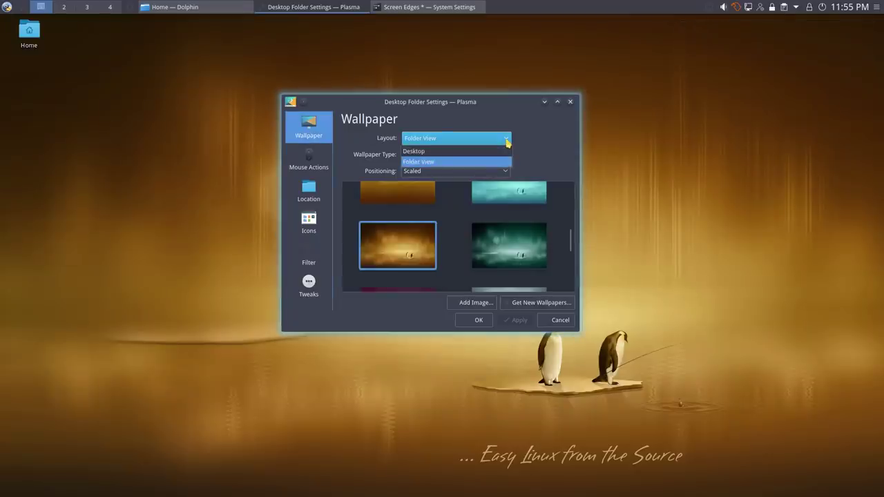
click(481, 170)
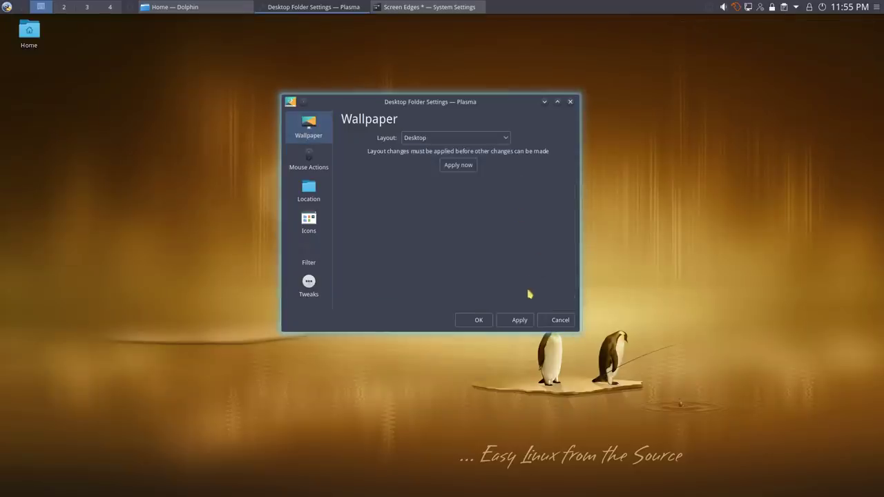
click(518, 320)
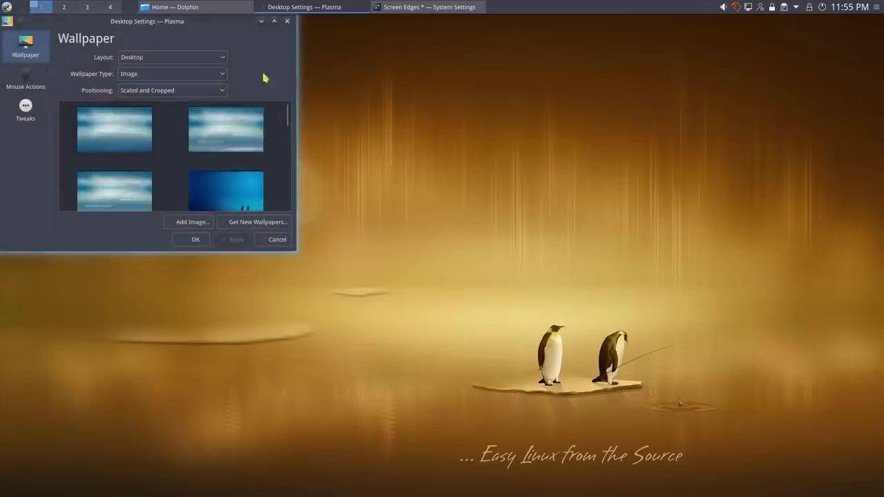
- Check the desktop's context menu, apply the Folder View layout again, and close the settings
right_click(279, 147)
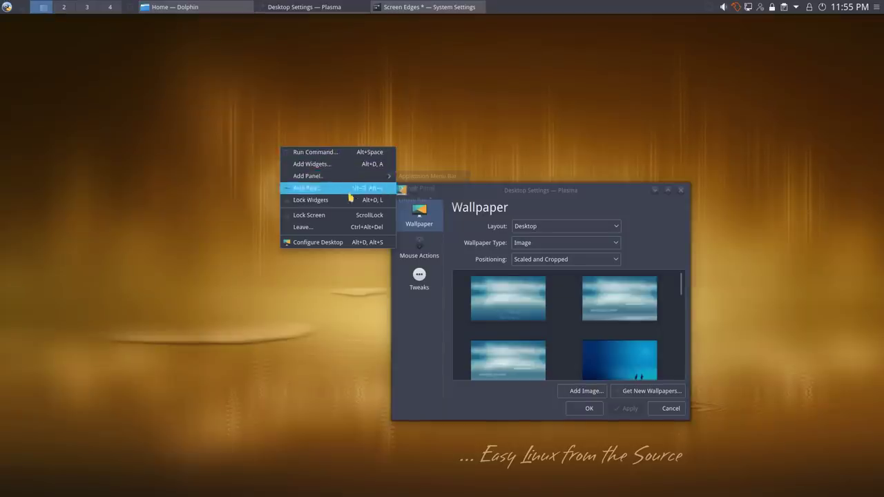
click(615, 229)
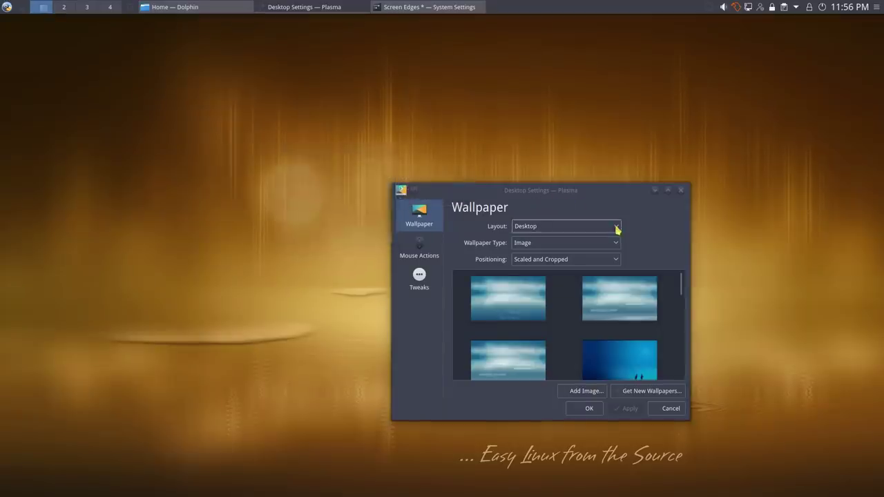
click(615, 228)
click(577, 243)
click(628, 408)
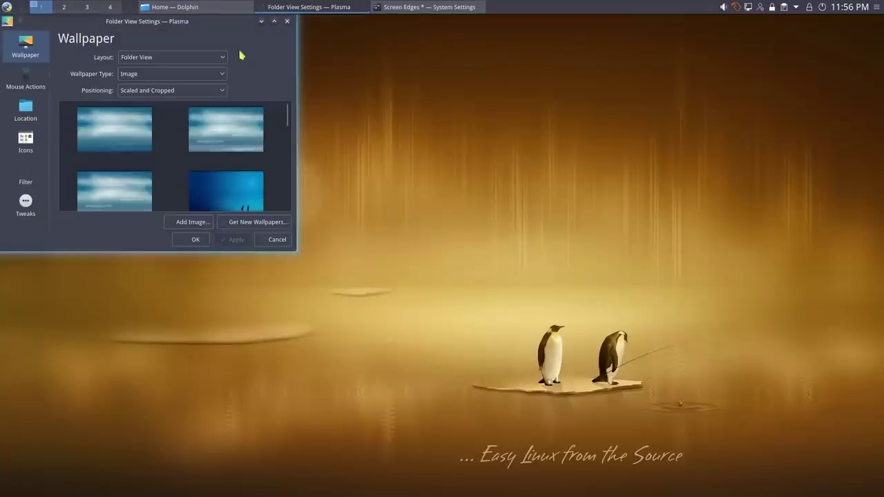
drag(205, 22, 472, 153)
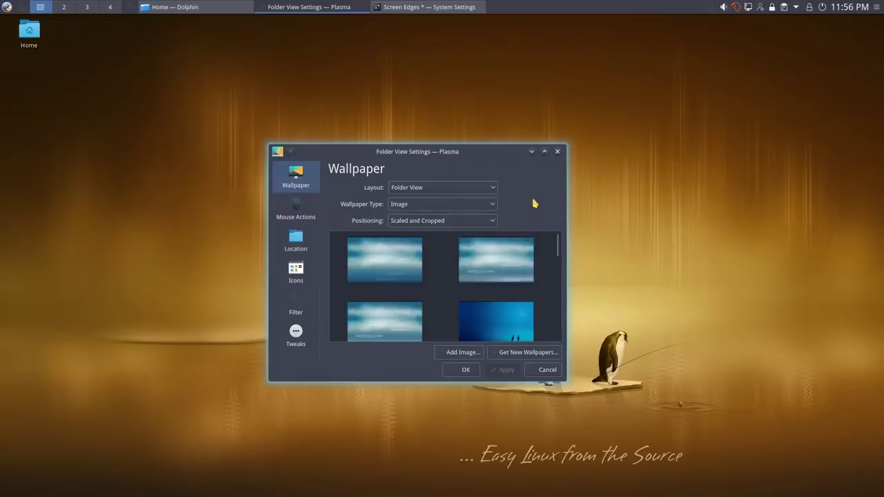
click(557, 151)
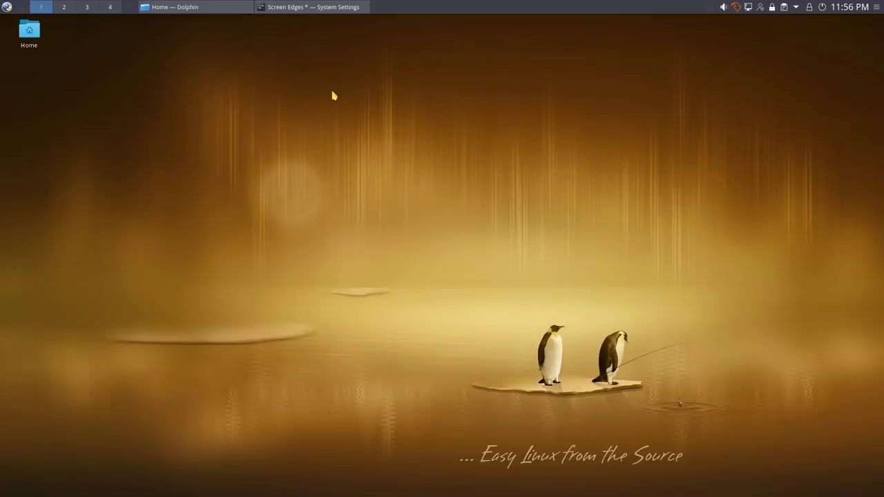
- Return to System Settings and open the Touch Screen page, applying the pending Screen Edges changes
click(316, 7)
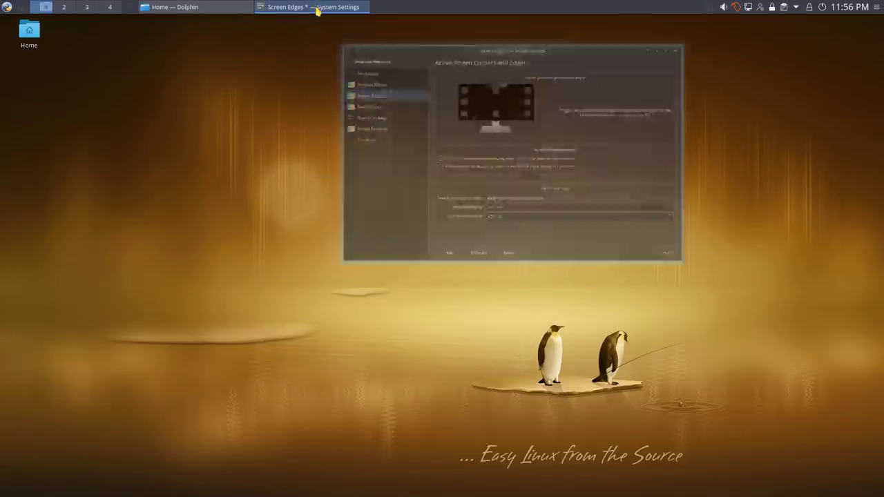
click(457, 171)
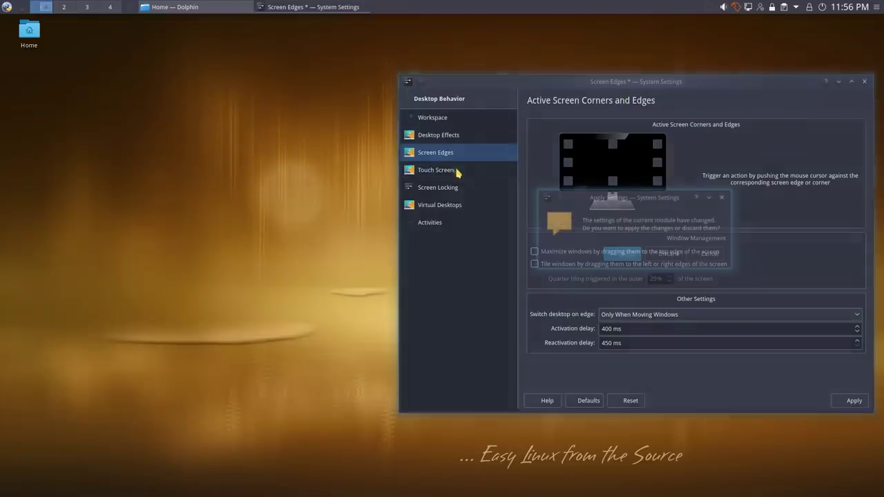
click(628, 255)
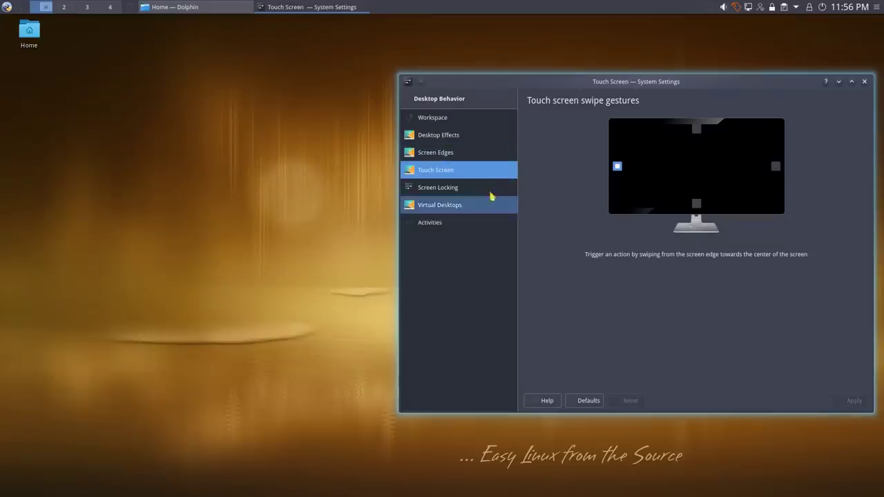
- Look through the Screen Locking page and the Virtual Desktops layout and switching options, and close System Settings
click(450, 188)
click(457, 205)
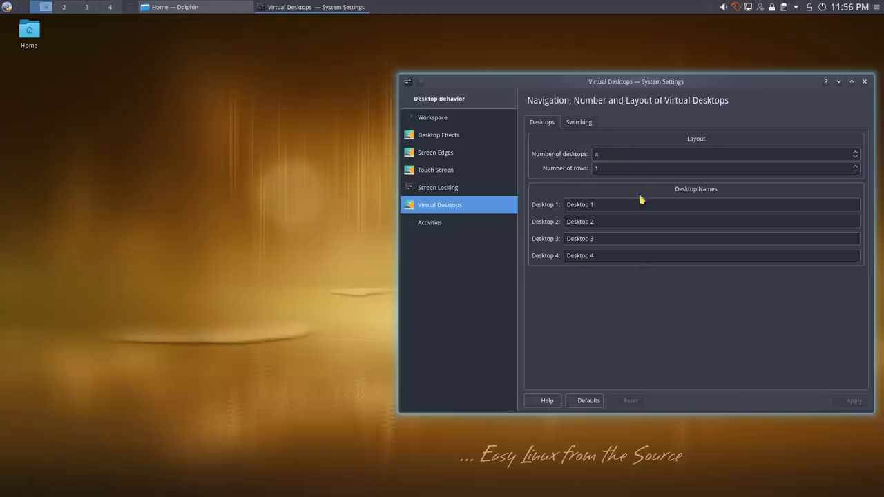
click(580, 124)
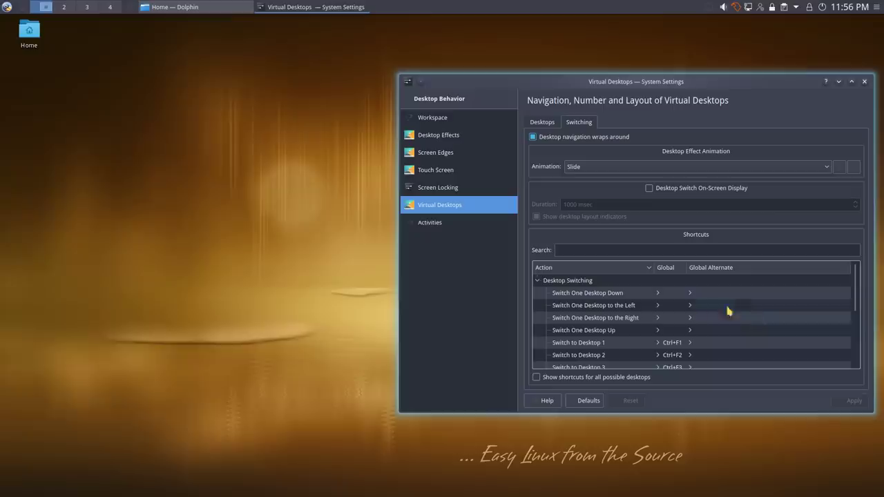
click(493, 99)
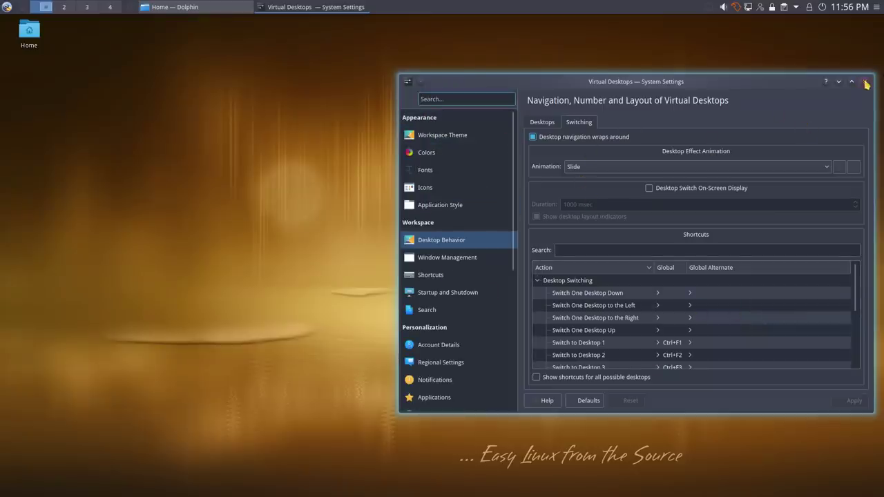
click(865, 82)
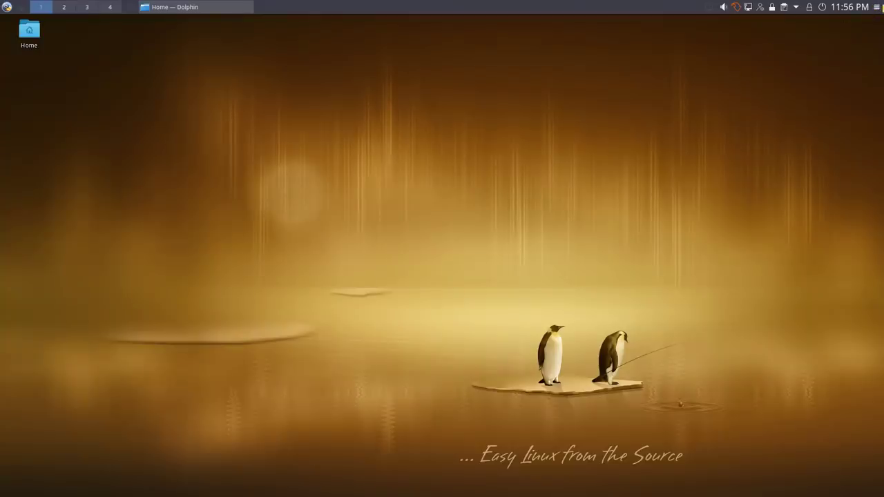
- Open the top panel's edit mode and reveal the hidden dock at the bottom edge of the desktop
click(877, 6)
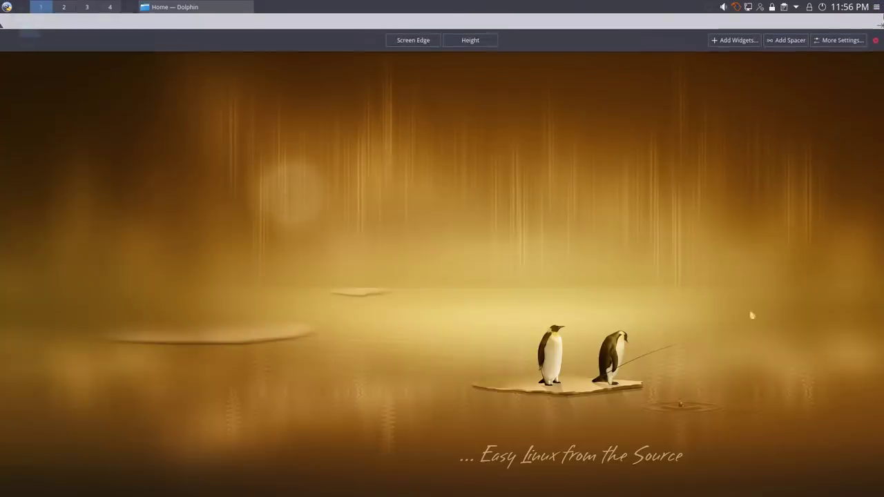
mouse_move(491, 492)
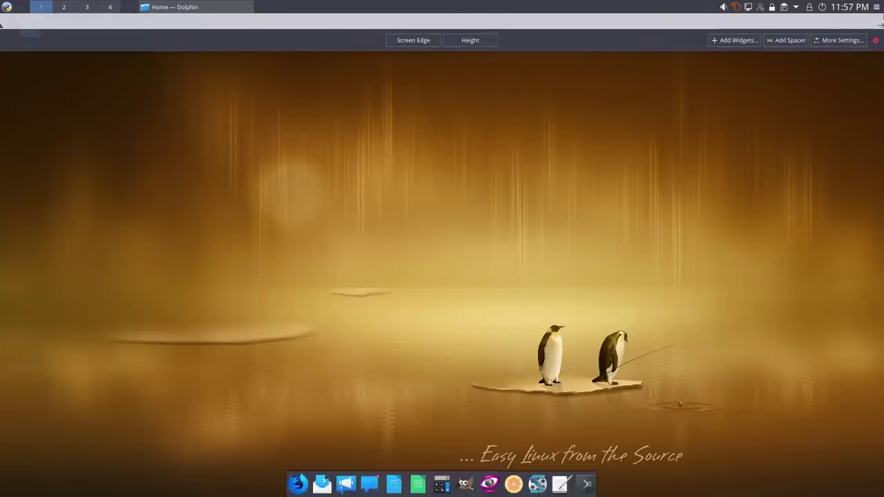
click(588, 485)
click(588, 485)
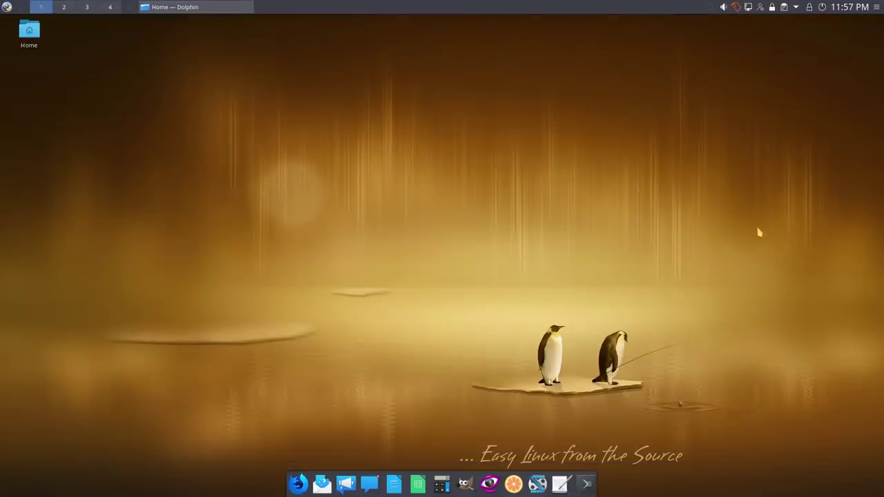
- Reopen the top panel's edit mode and adjust the panel's height to 30
click(875, 7)
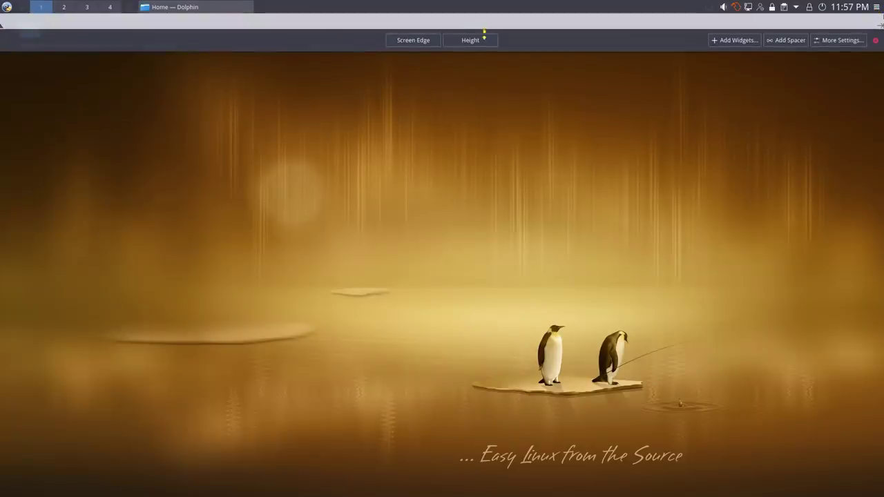
drag(486, 39, 491, 56)
mouse_move(470, 46)
mouse_down()
mouse_move(470, 33)
mouse_move(471, 42)
mouse_up()
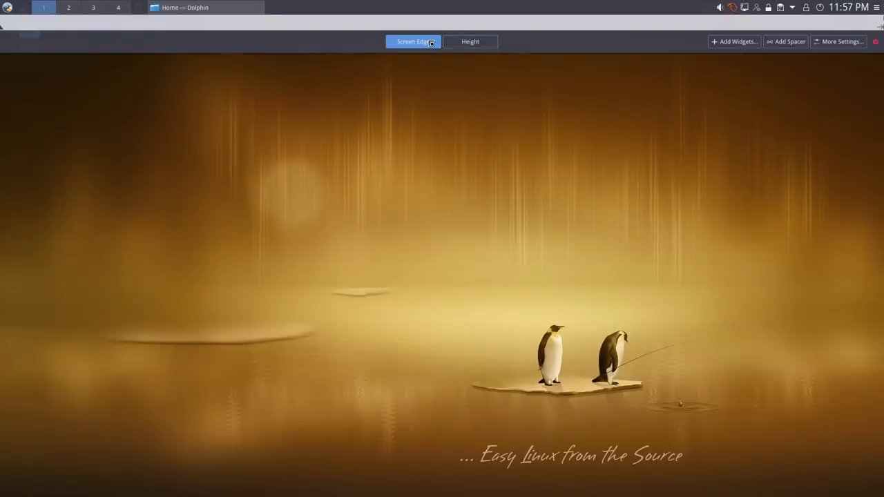
- Move the panel to the left screen edge and back to the top edge
drag(431, 42, 4, 203)
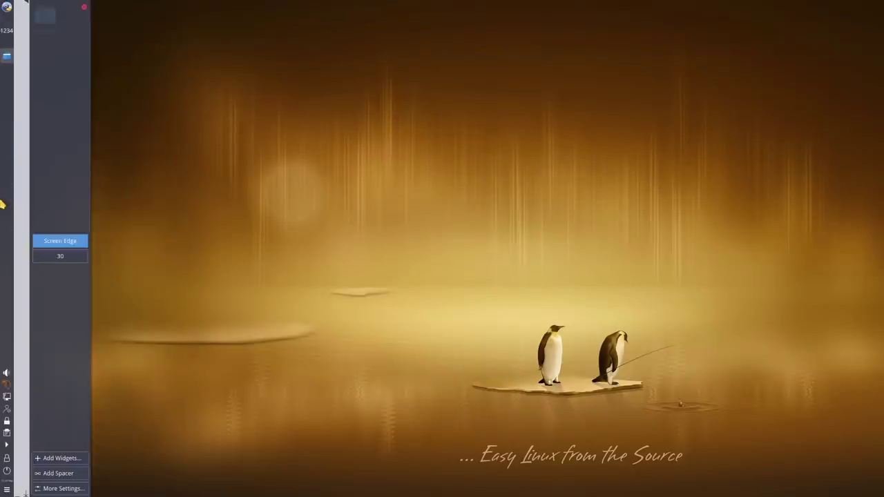
drag(445, 209, 562, 24)
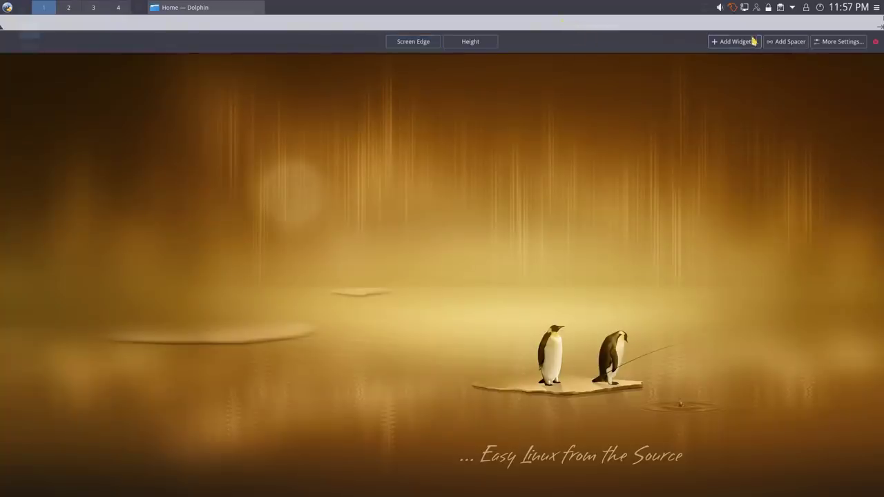
- Set the top panel's alignment to Center and try a shorter panel length before maximizing the panel
click(842, 46)
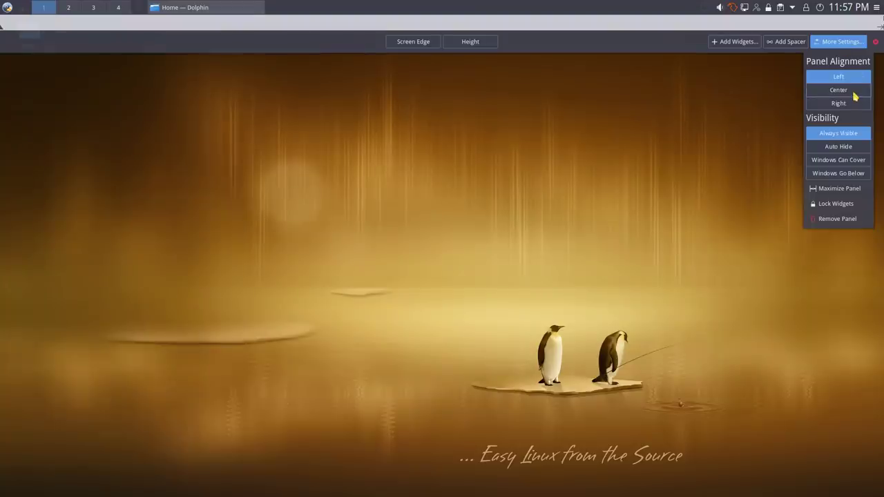
click(855, 94)
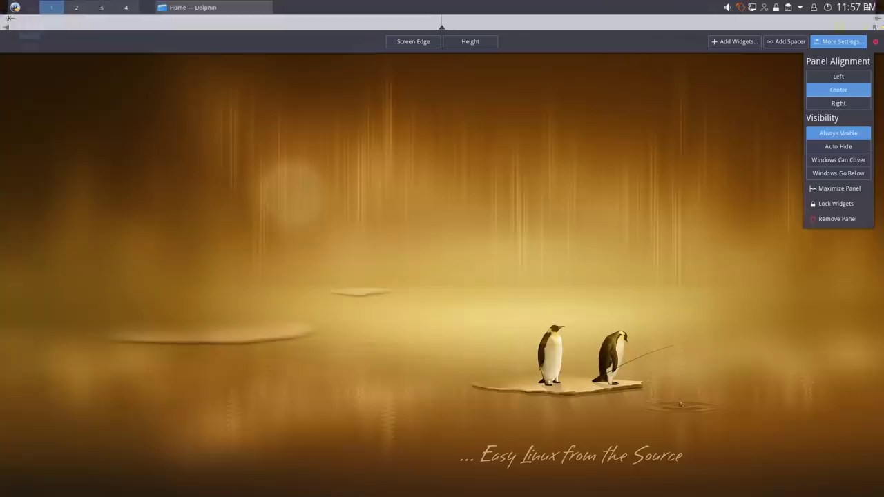
drag(492, 26, 848, 33)
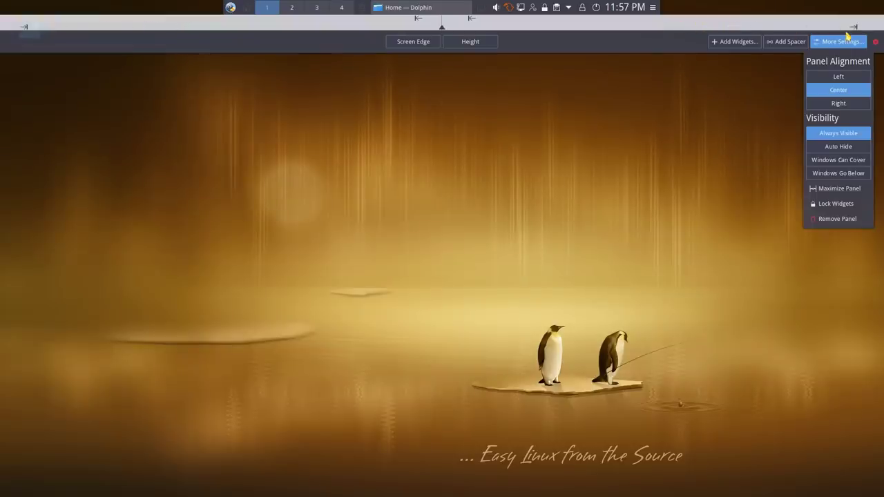
click(828, 189)
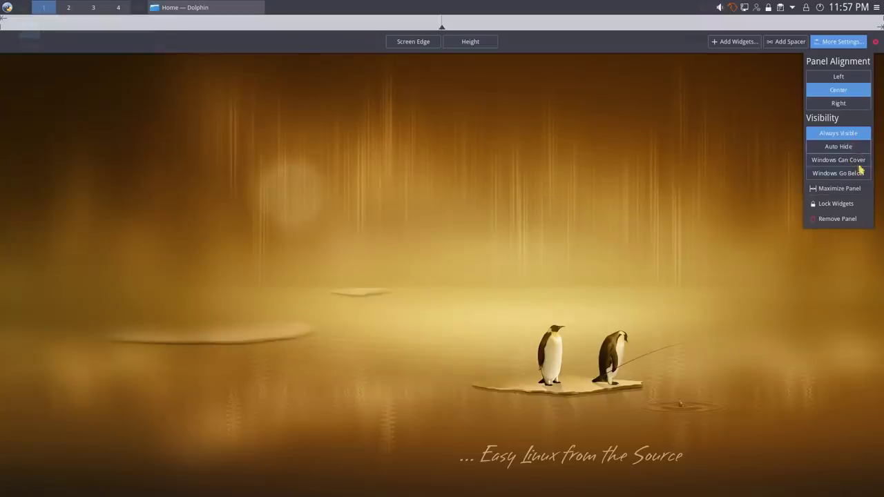
- Try the Left and Right panel alignments, set the alignment back to Center, and close the panel's edit mode
click(848, 80)
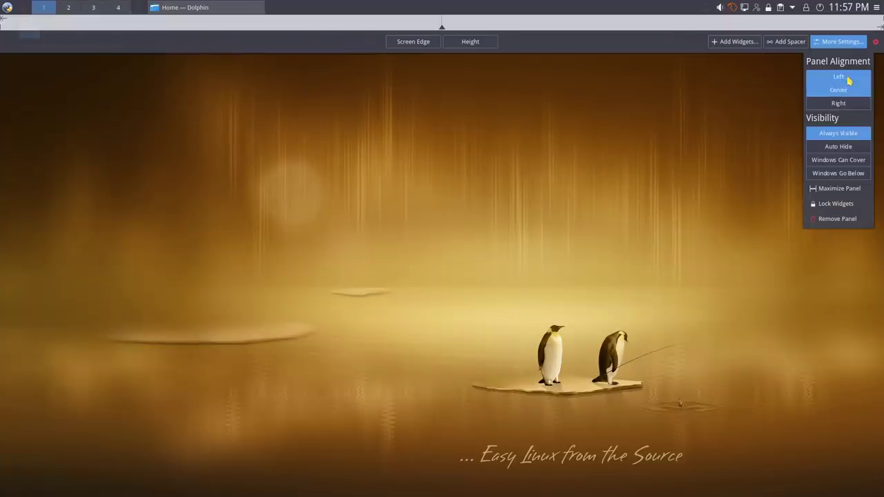
click(848, 102)
click(847, 91)
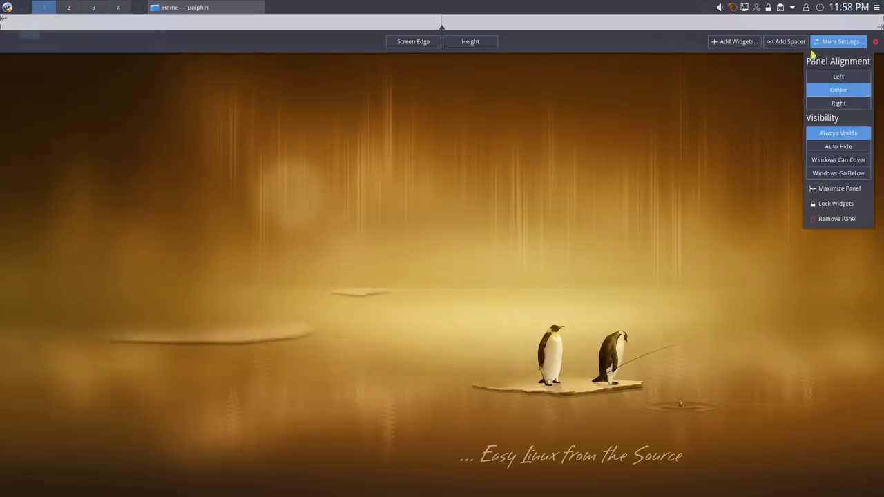
click(875, 42)
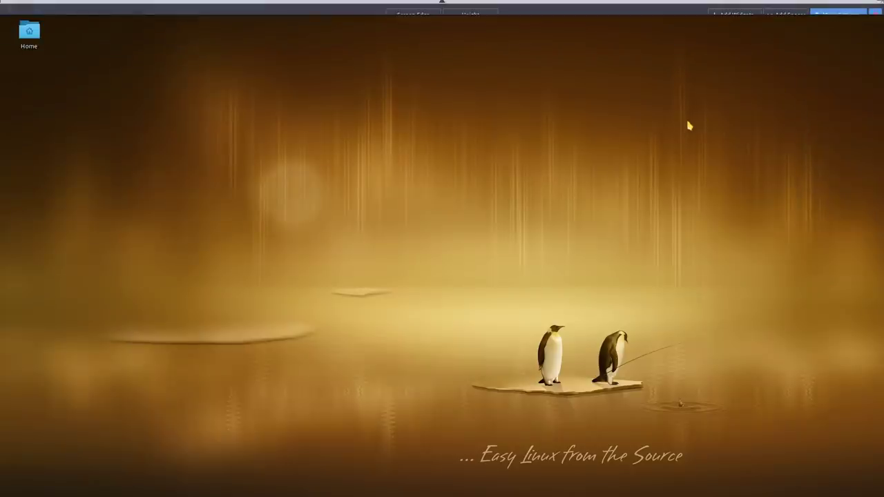